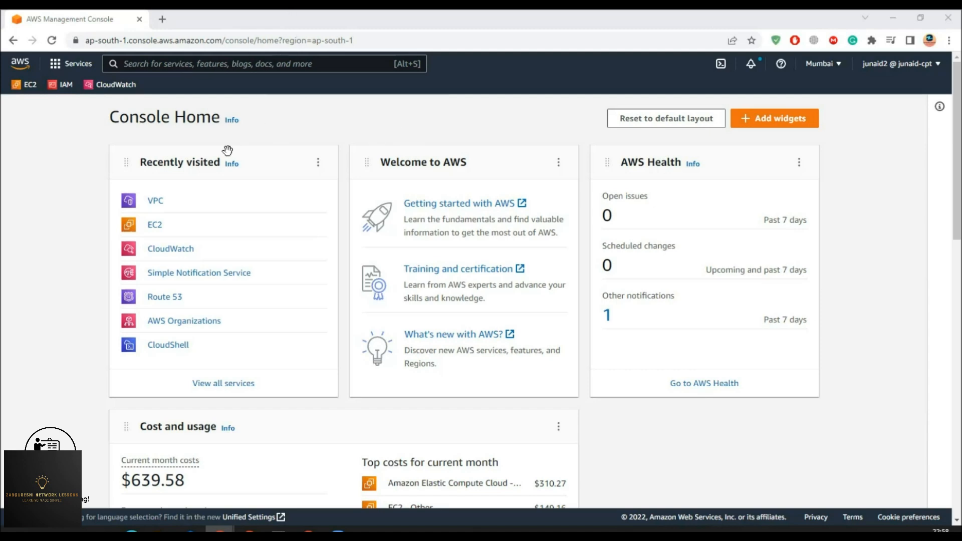
# - Open EC2, view the running t3.small instance, and start the Launch an instance form
pyautogui.middleClick(25, 85)
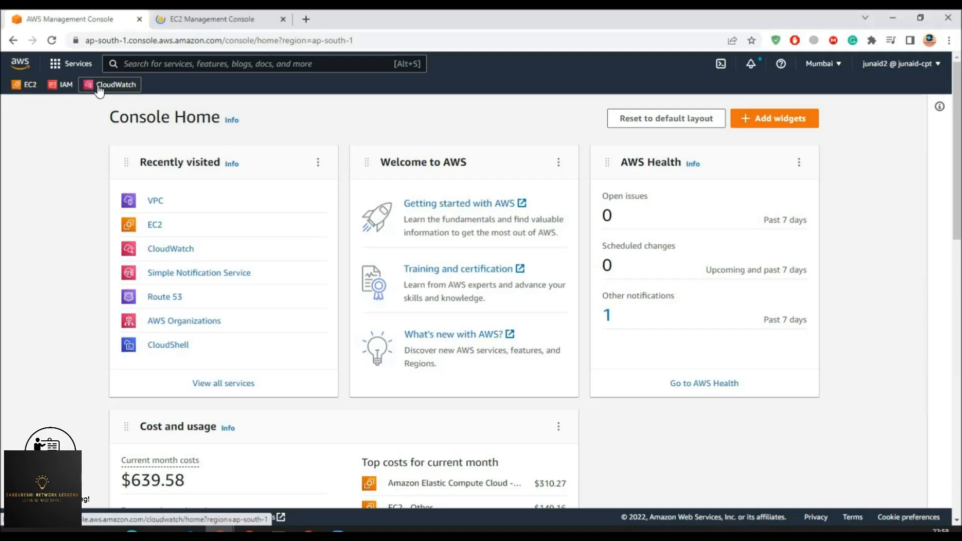
pyautogui.click(198, 20)
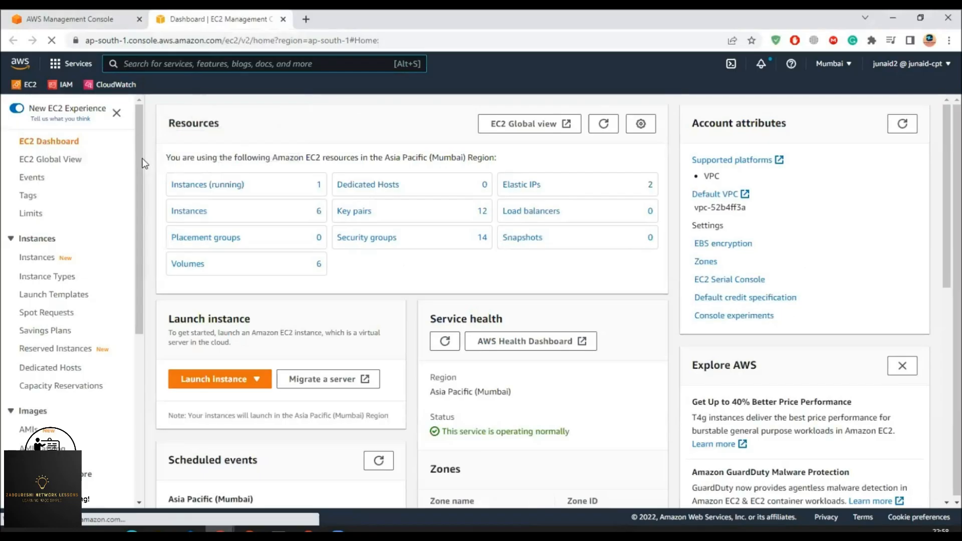
pyautogui.middleClick(213, 188)
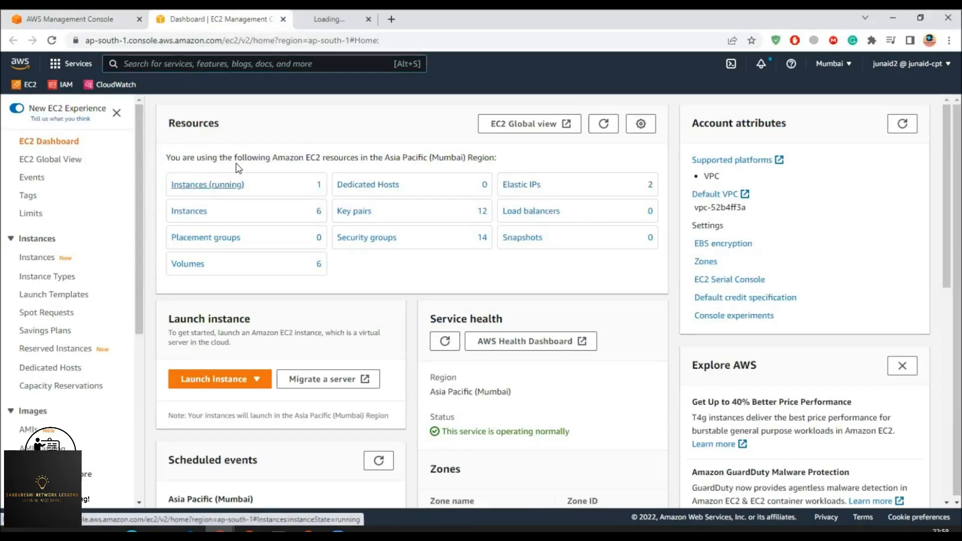
pyautogui.click(223, 184)
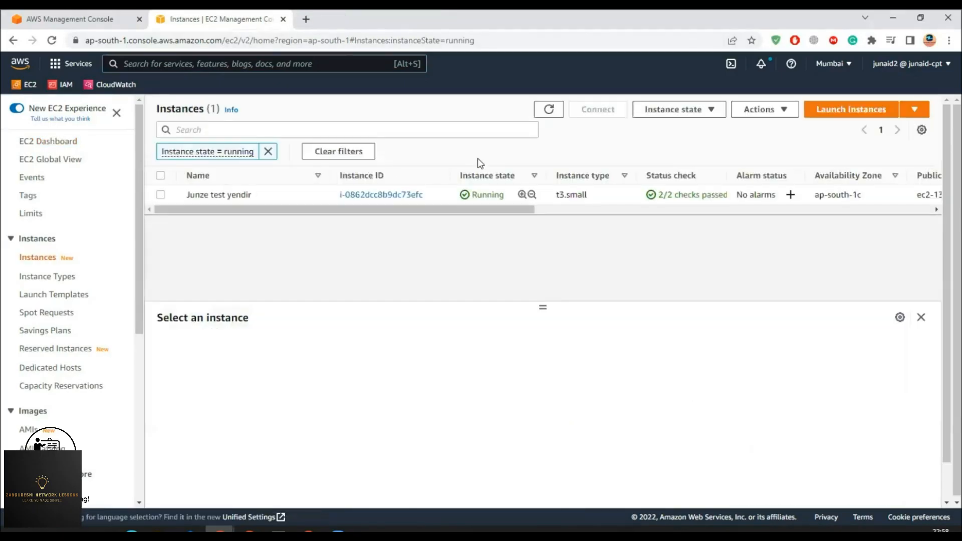
pyautogui.click(835, 116)
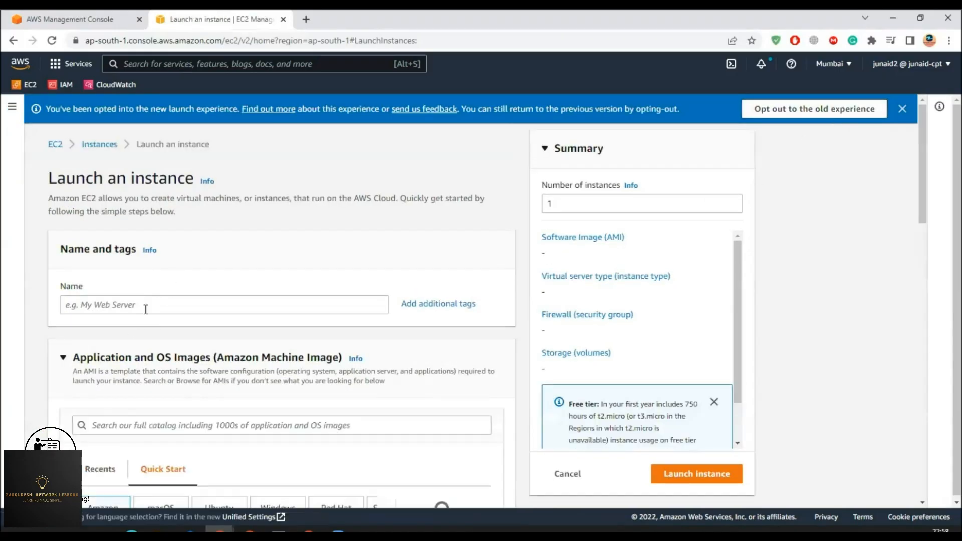
pyautogui.click(145, 307)
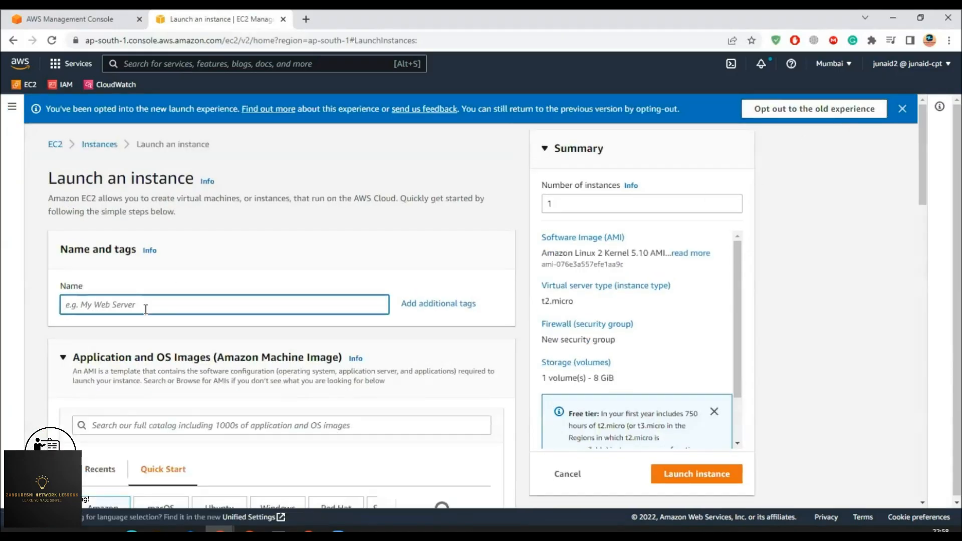
# - Name the instance Ec2monitor, keeping the Amazon Linux 2 AMI and t2.micro instance type
pyautogui.write('Ec2monitor')
pyautogui.scroll(-4, 145, 309)
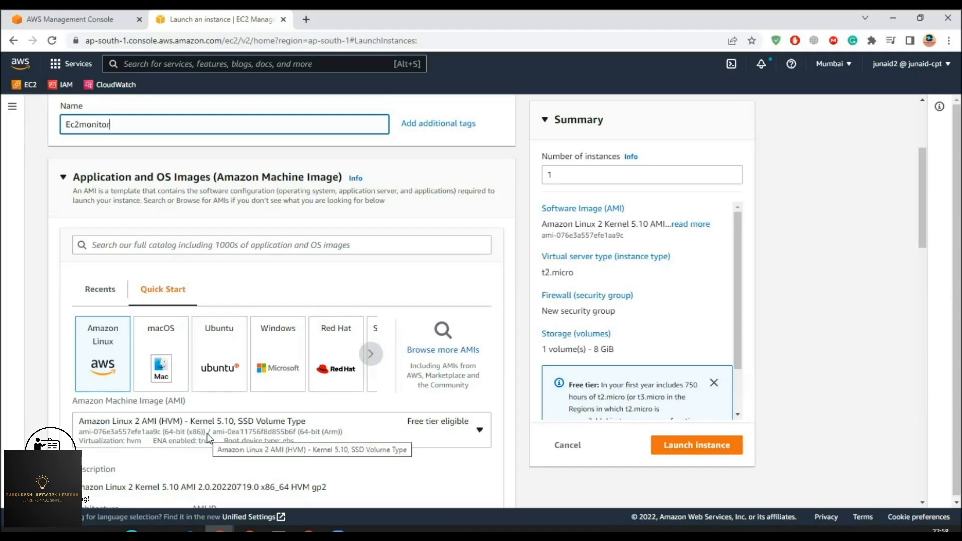
pyautogui.scroll(-3, 140, 429)
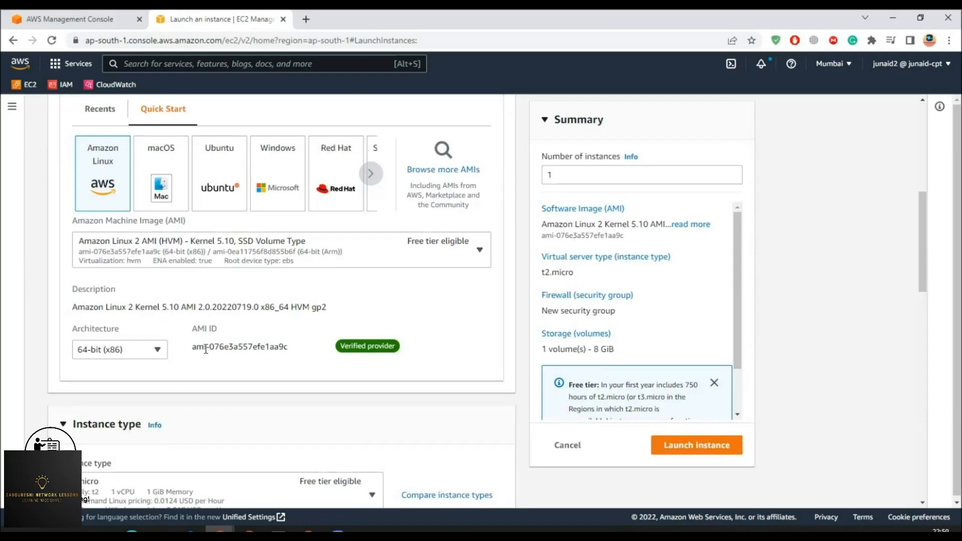
pyautogui.scroll(-1, 206, 349)
pyautogui.scroll(-3, 205, 349)
pyautogui.moveTo(76, 186); pyautogui.dragTo(133, 190)
pyautogui.click(64, 185)
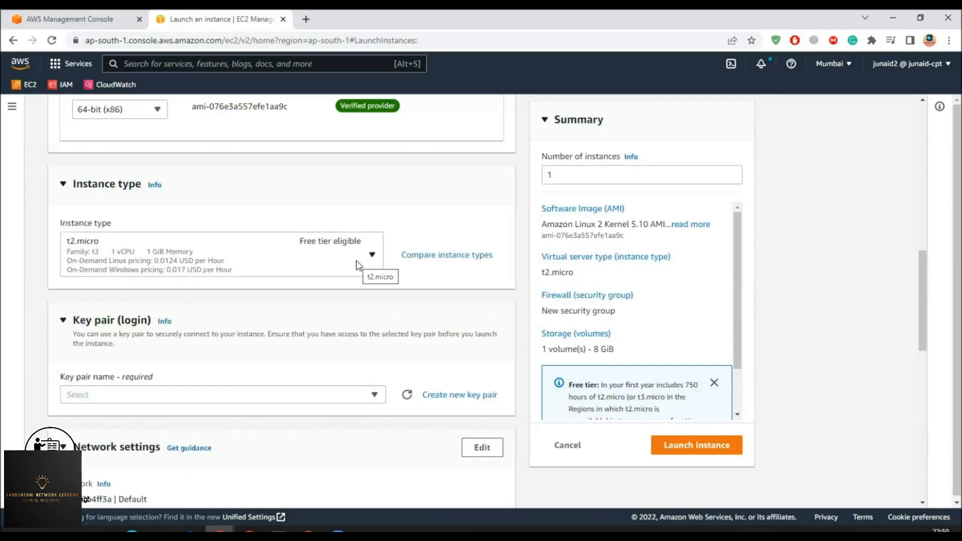
# - Select the Demo-KP key pair for the instance
pyautogui.scroll(-1, 303, 382)
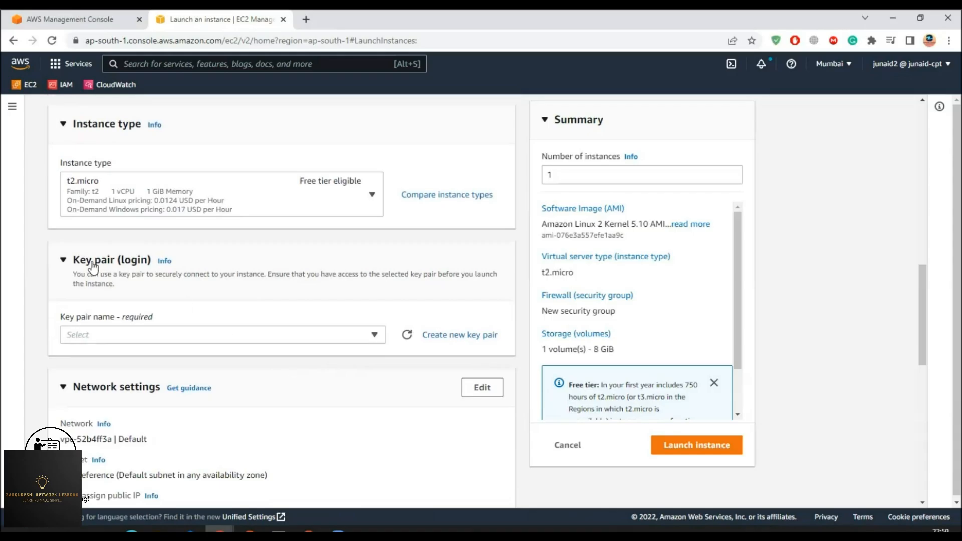
pyautogui.click(369, 337)
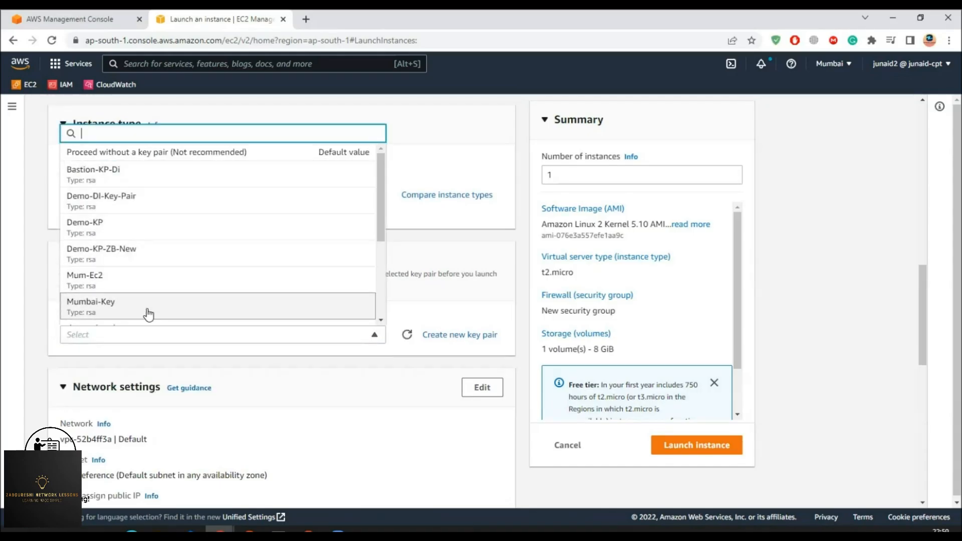
pyautogui.click(91, 231)
pyautogui.scroll(-3, 260, 346)
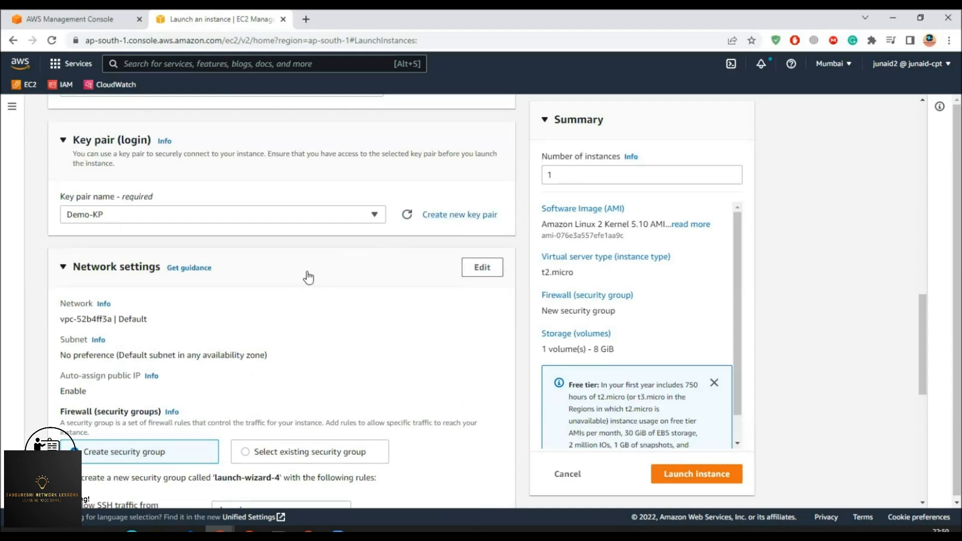
# - Review the default VPC, subnet and auto-assign public IP network settings
pyautogui.scroll(-1, 291, 285)
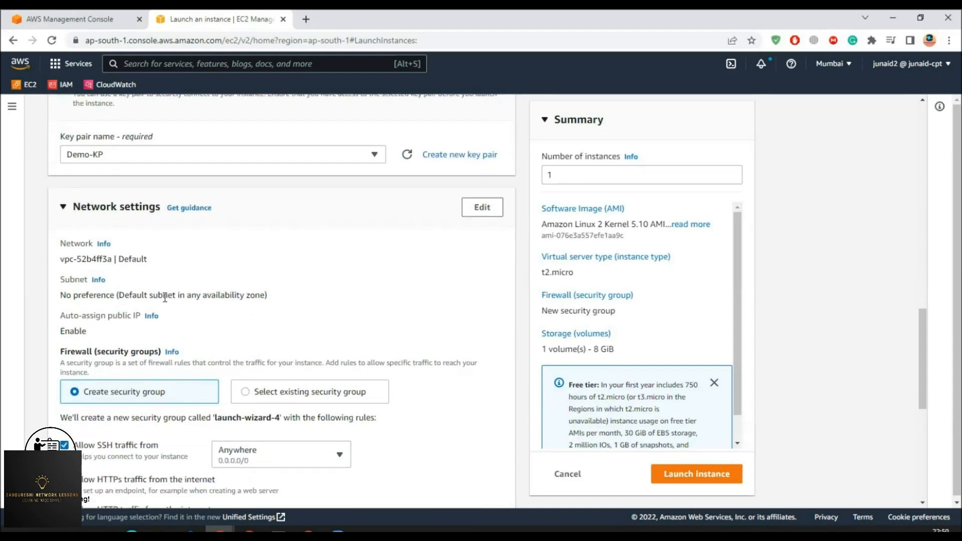
pyautogui.moveTo(64, 258); pyautogui.dragTo(149, 258)
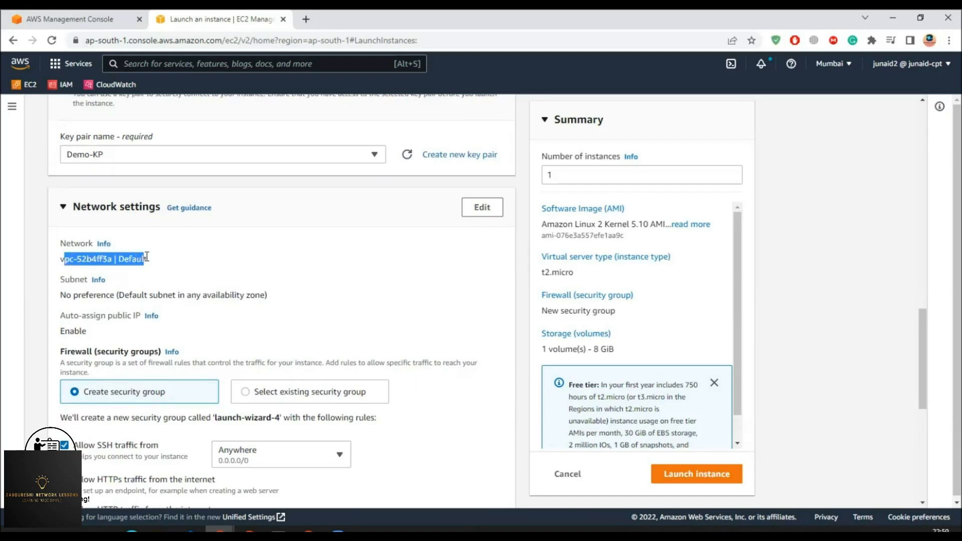
pyautogui.click(171, 261)
pyautogui.moveTo(63, 295); pyautogui.dragTo(126, 296)
pyautogui.click(69, 332)
pyautogui.moveTo(68, 332); pyautogui.dragTo(89, 332)
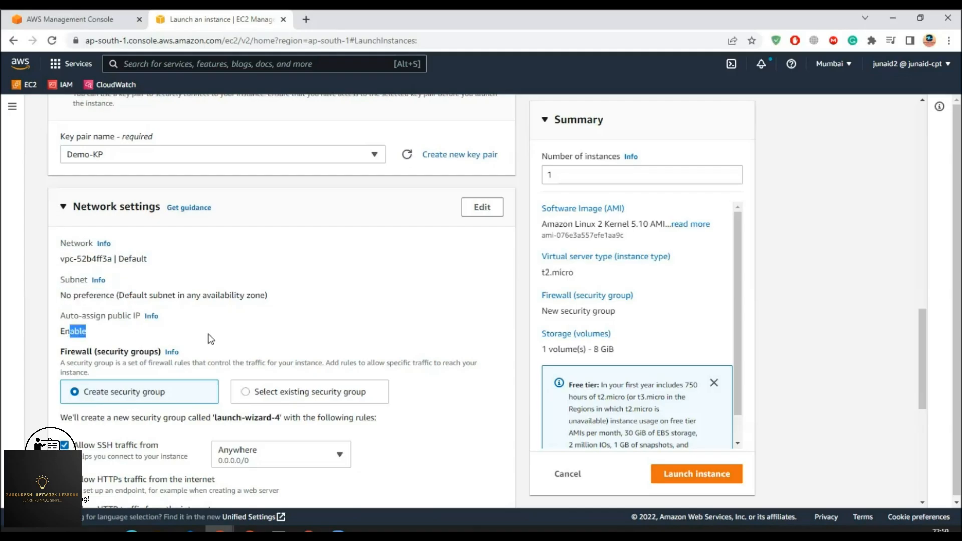
pyautogui.scroll(-3, 209, 340)
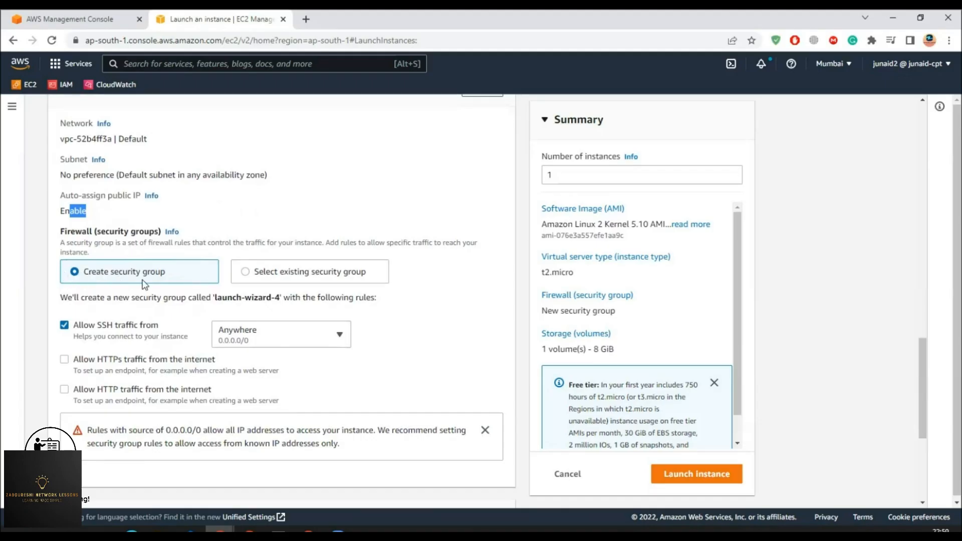
# - Attach the existing Demo-SSH-HTTP security group and launch the instance
pyautogui.click(282, 272)
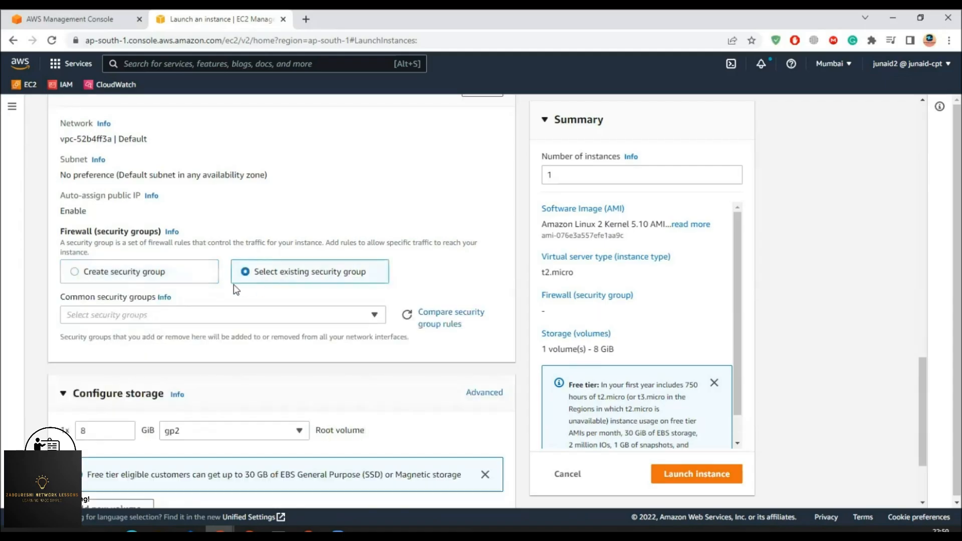
pyautogui.click(352, 320)
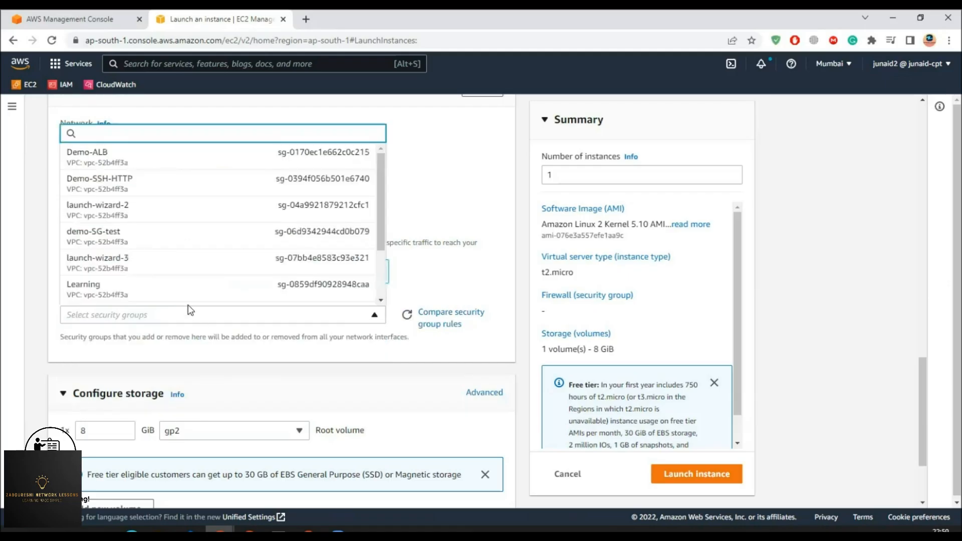
pyautogui.click(115, 190)
pyautogui.scroll(-3, 170, 344)
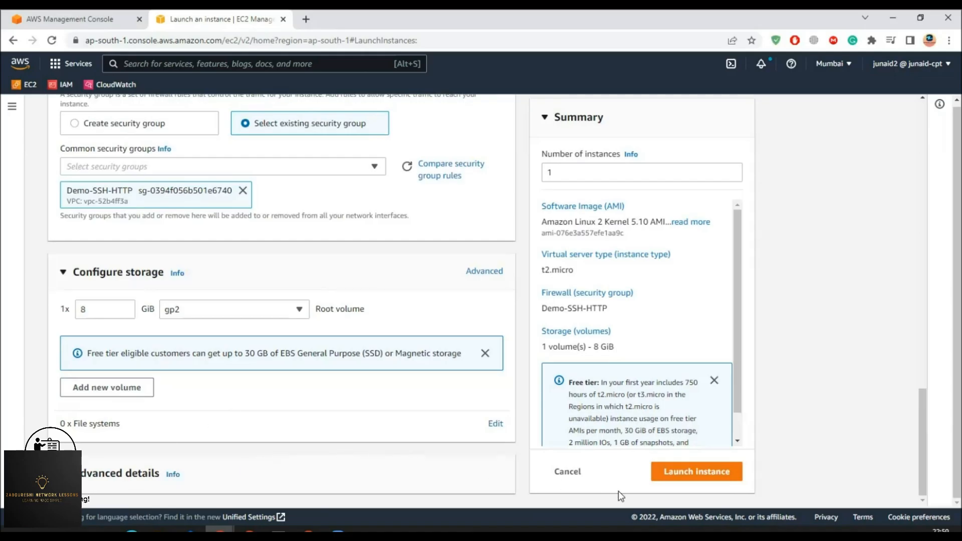
pyautogui.scroll(-1, 672, 428)
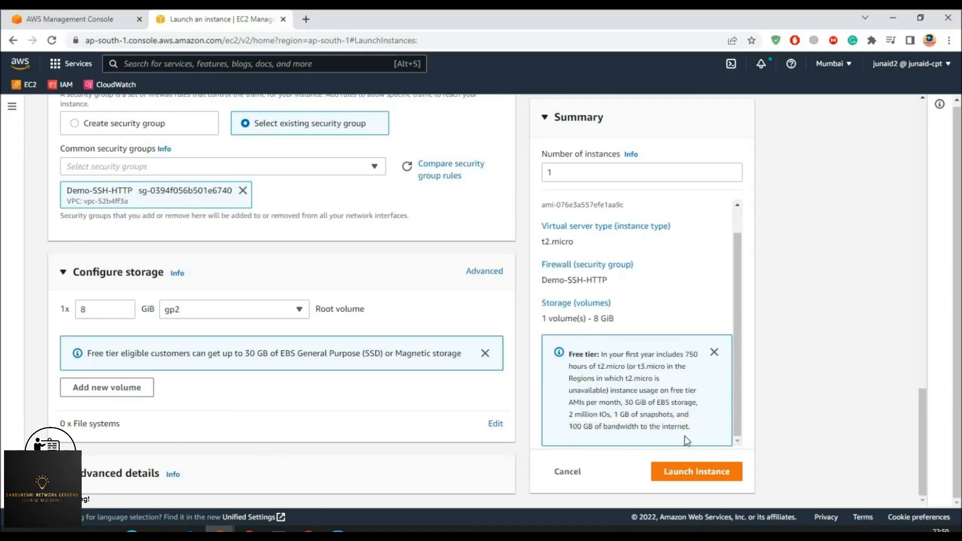
pyautogui.click(698, 475)
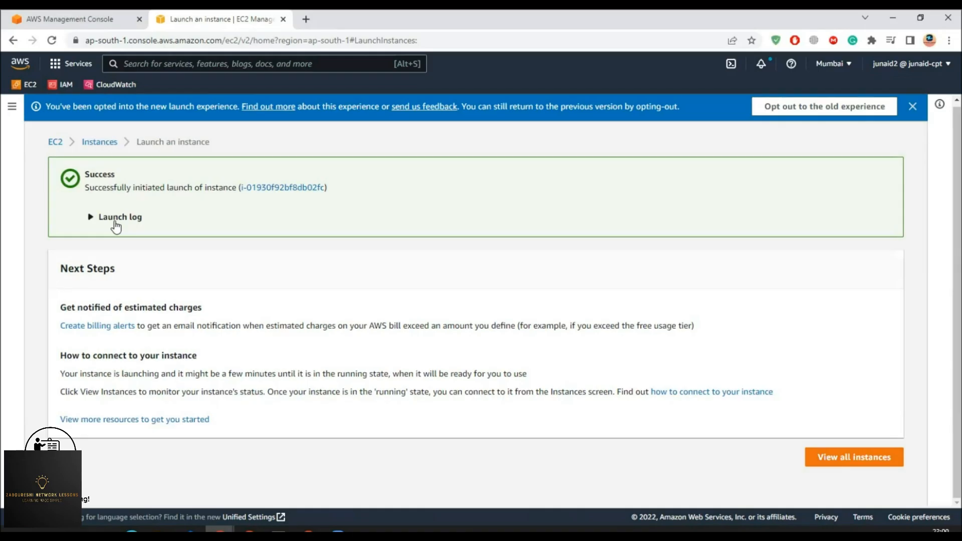
# - Copy Ec2monitor's public IPv4 address and open its Connect to instance page
pyautogui.click(301, 188)
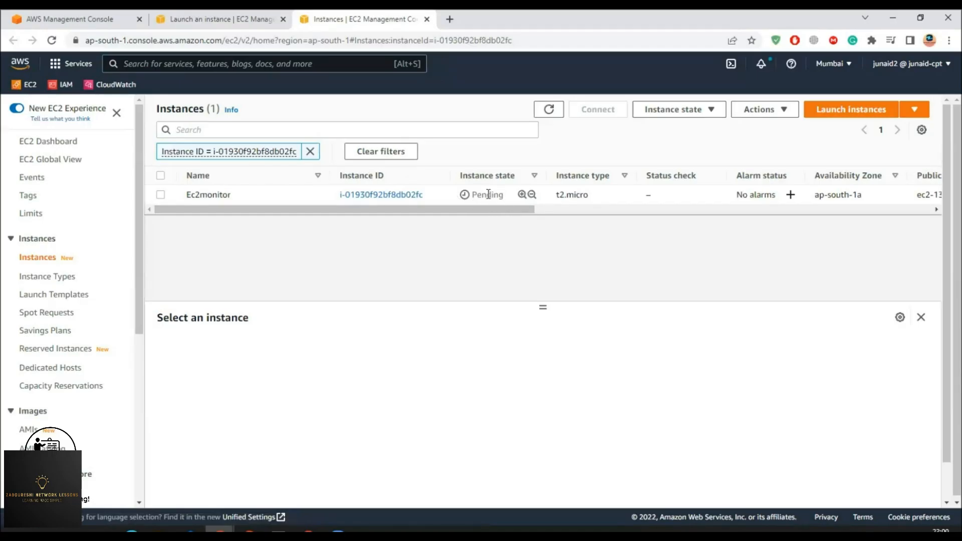
pyautogui.moveTo(499, 195); pyautogui.dragTo(461, 198)
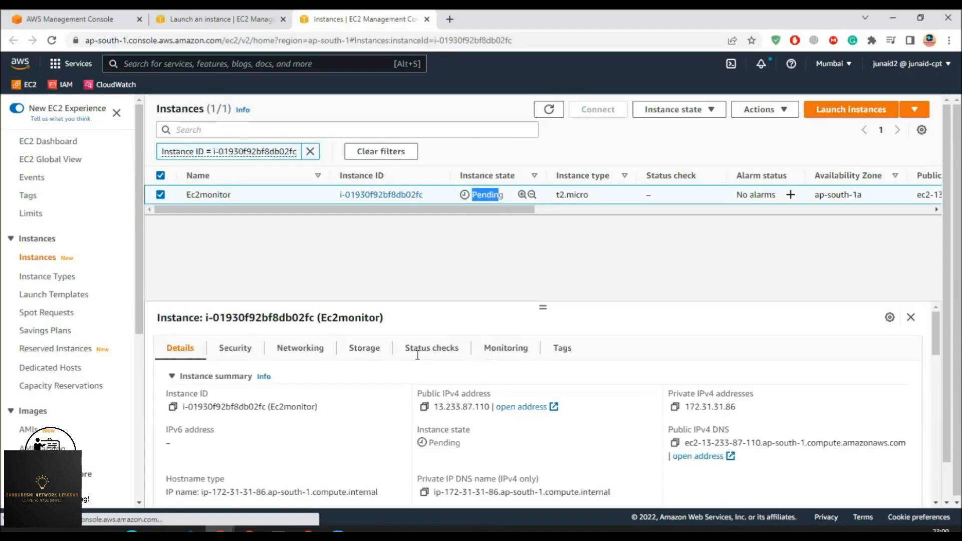
pyautogui.click(424, 408)
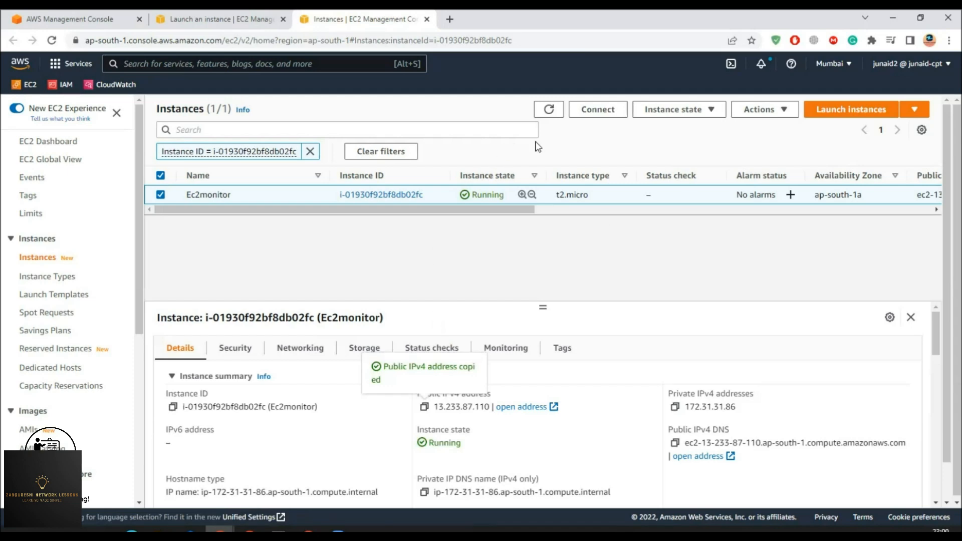
pyautogui.click(581, 113)
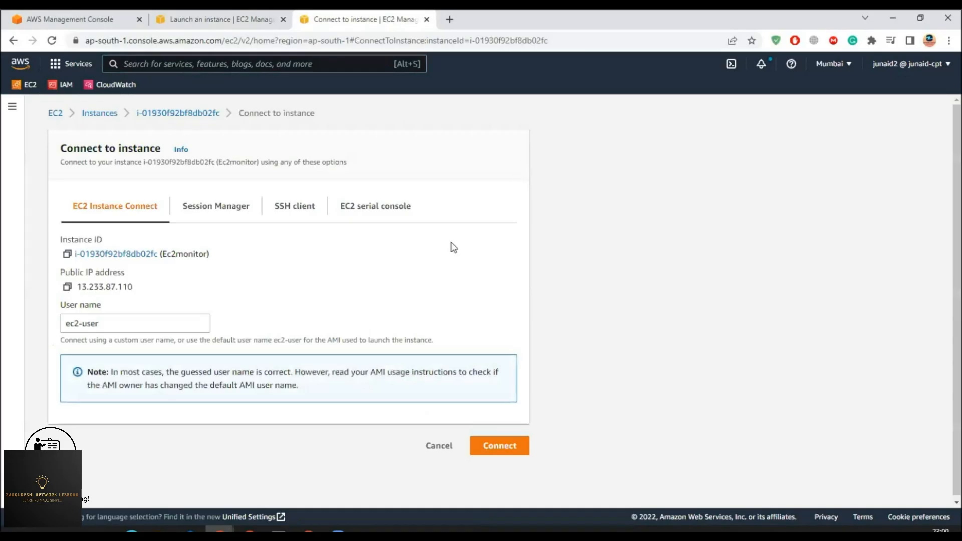
pyautogui.click(500, 451)
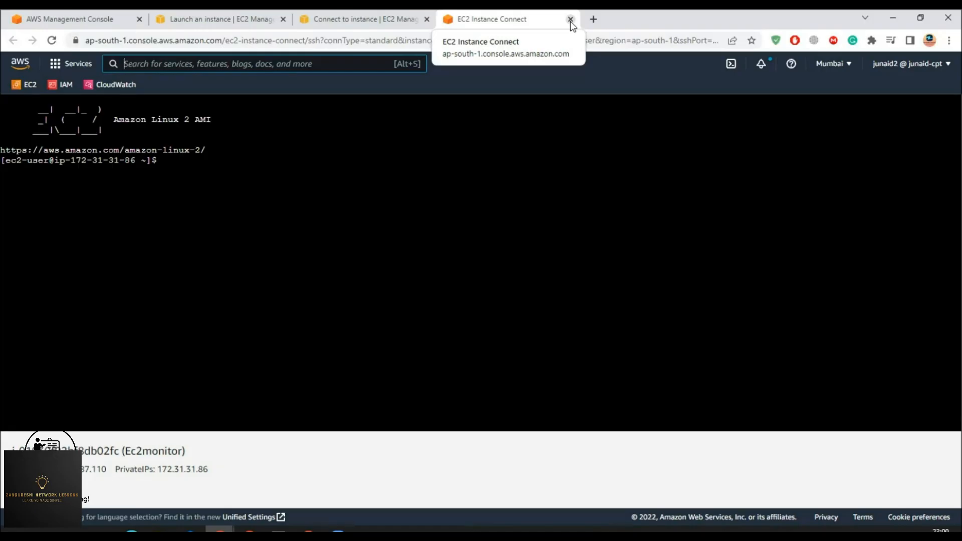
pyautogui.click(570, 20)
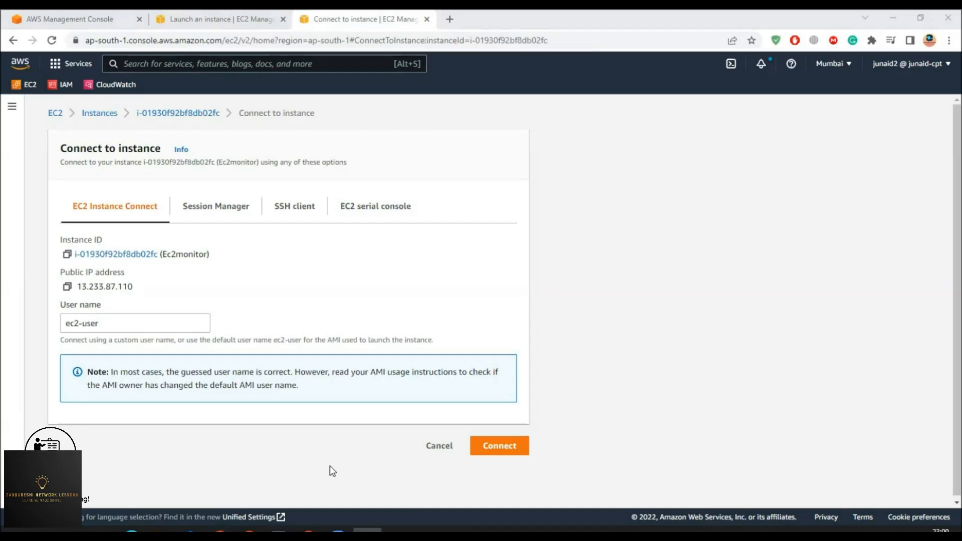
pyautogui.moveTo(0, 45); pyautogui.dragTo(610, 51)
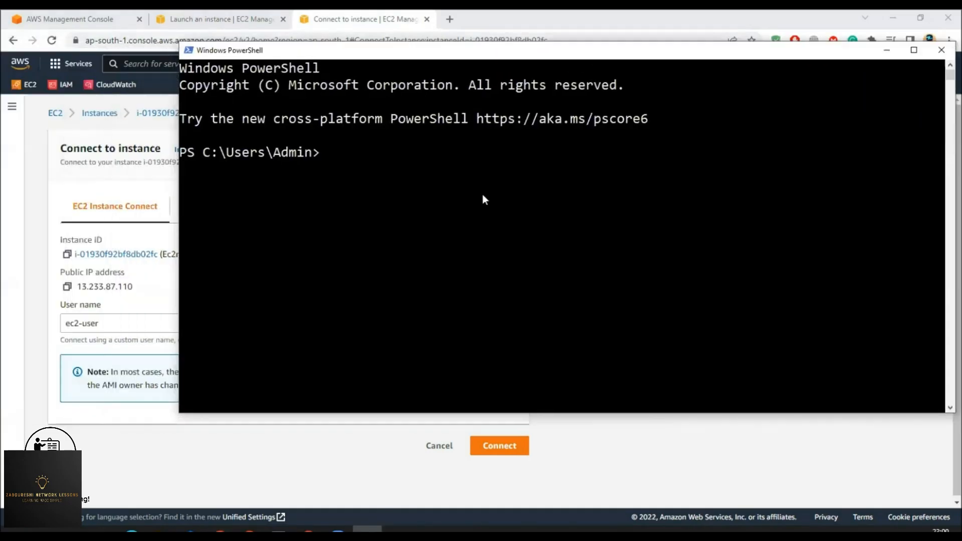
# - Copy the instance IP and start an ssh -i command with the C:\Users\Admin\Downloads key path
pyautogui.click(128, 181)
pyautogui.click(68, 288)
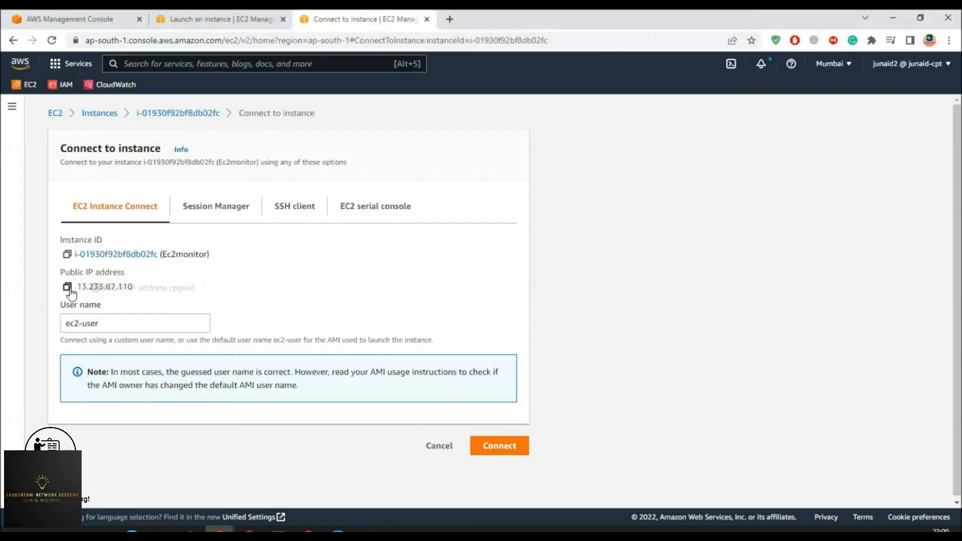
pyautogui.click(367, 529)
pyautogui.write('ssh')
pyautogui.write('i')
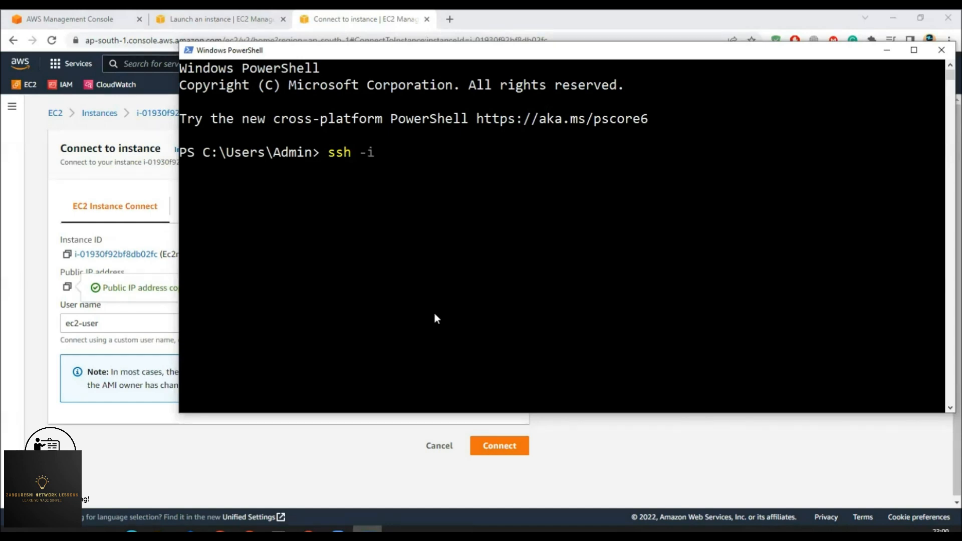
pyautogui.write(' c:/')
pyautogui.press('Tab')
pyautogui.press('Tab')
pyautogui.press('Tab')
pyautogui.press('Tab')
pyautogui.press('Tab')
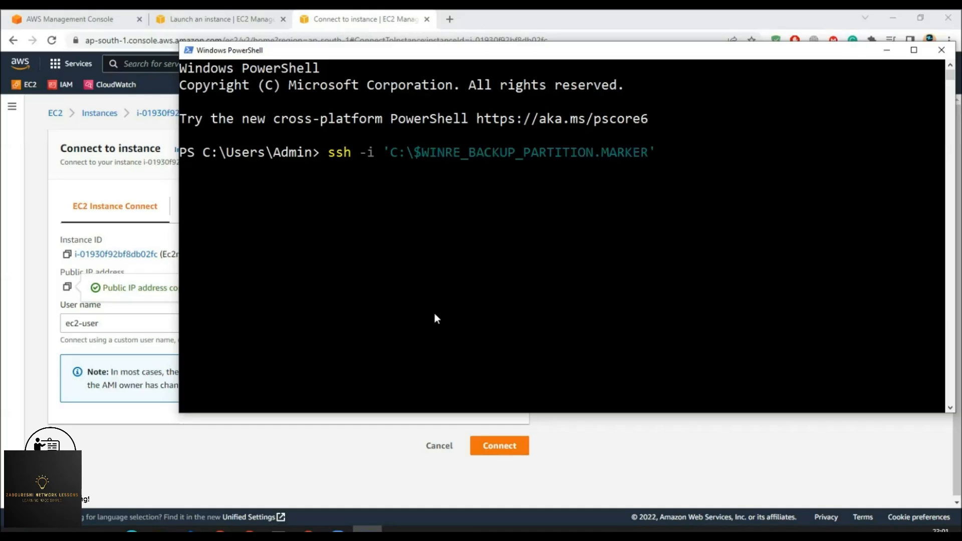
pyautogui.press('BackSpace')
pyautogui.press('BackSpace')
pyautogui.press('BackSpace')
pyautogui.press('BackSpace')
pyautogui.press('BackSpace')
pyautogui.press('BackSpace')
pyautogui.press('BackSpace')
pyautogui.press('BackSpace')
pyautogui.press('BackSpace')
pyautogui.press('BackSpace')
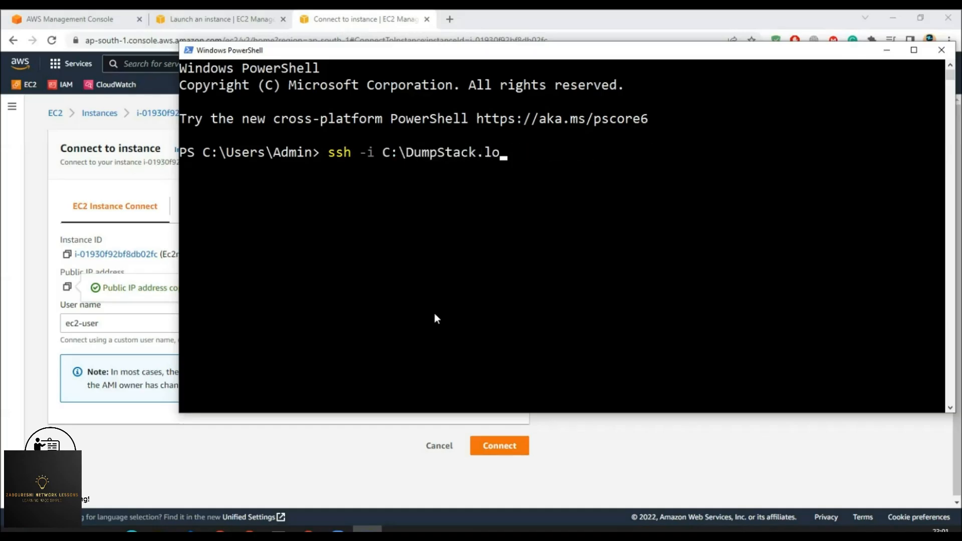
pyautogui.press('BackSpace')
pyautogui.press('BackSpace')
pyautogui.press('BackSpace')
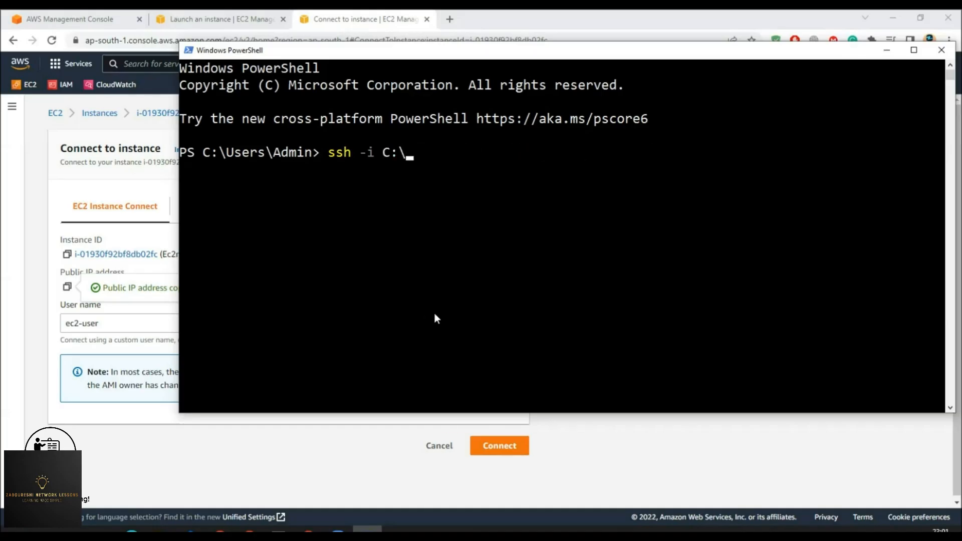
pyautogui.write('U')
pyautogui.press('Tab')
pyautogui.write('Admin\\')
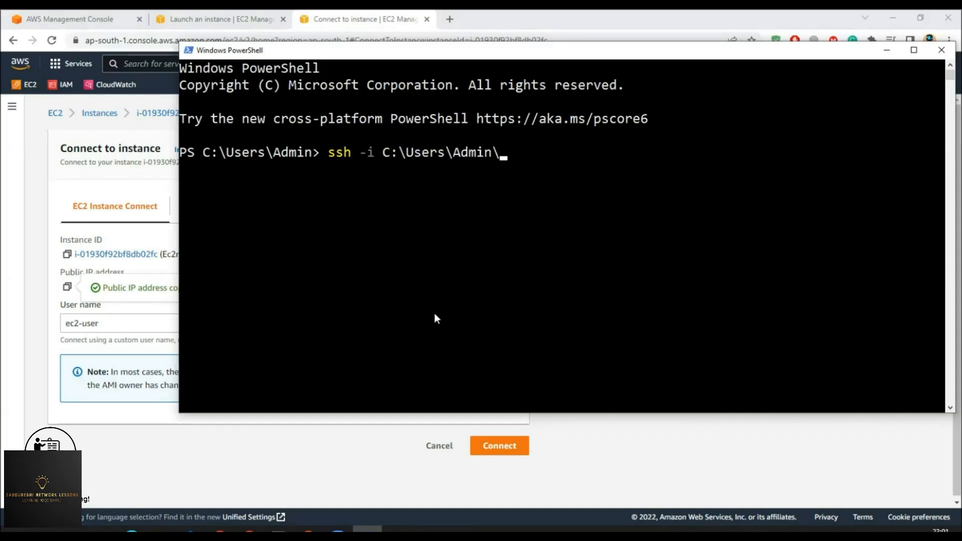
pyautogui.write('Down')
pyautogui.press('Tab')
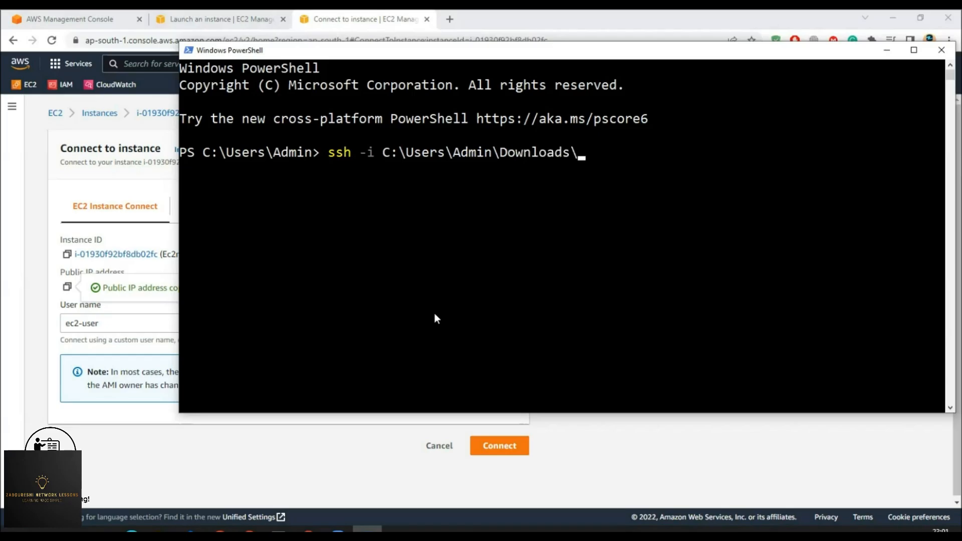
pyautogui.write('Demo')
pyautogui.press('Tab')
pyautogui.press('BackSpace')
pyautogui.press('BackSpace')
pyautogui.press('BackSpace')
pyautogui.press('BackSpace')
pyautogui.press('BackSpace')
pyautogui.press('BackSpace')
pyautogui.press('BackSpace')
pyautogui.press('BackSpace')
pyautogui.press('BackSpace')
pyautogui.press('BackSpace')
pyautogui.press('BackSpace')
pyautogui.press('BackSpace')
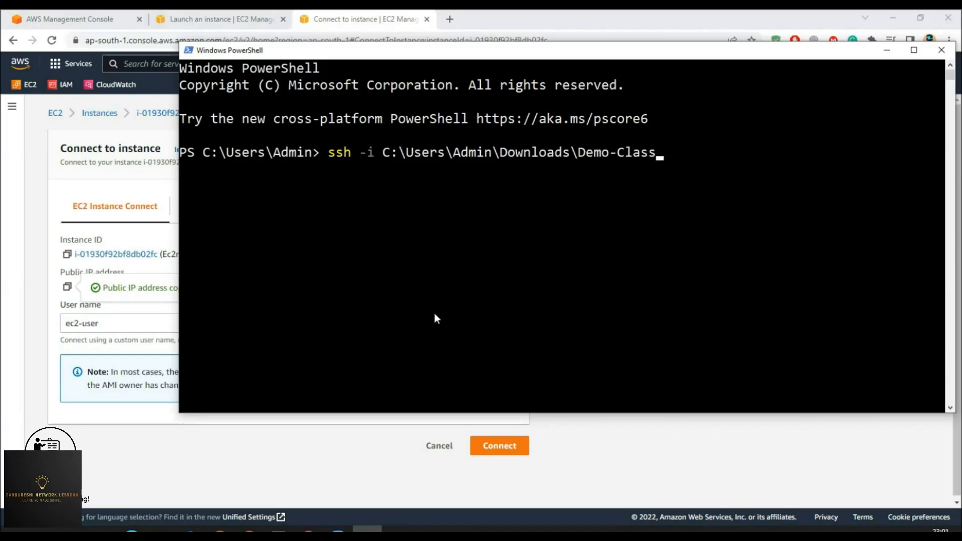
pyautogui.write('KP.pem @')
pyautogui.press('BackSpace')
pyautogui.write('e')
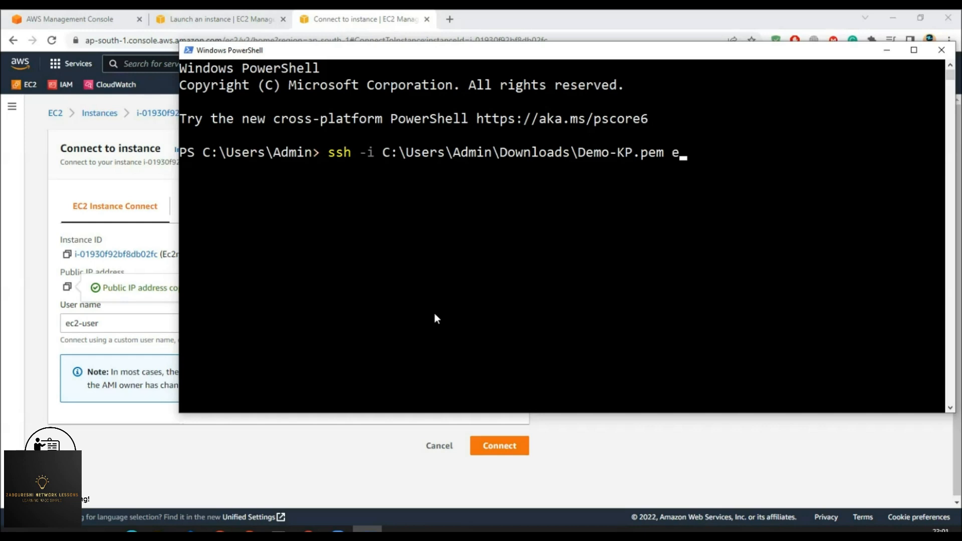
pyautogui.write('c2-user@')
pyautogui.rightClick(642, 224)
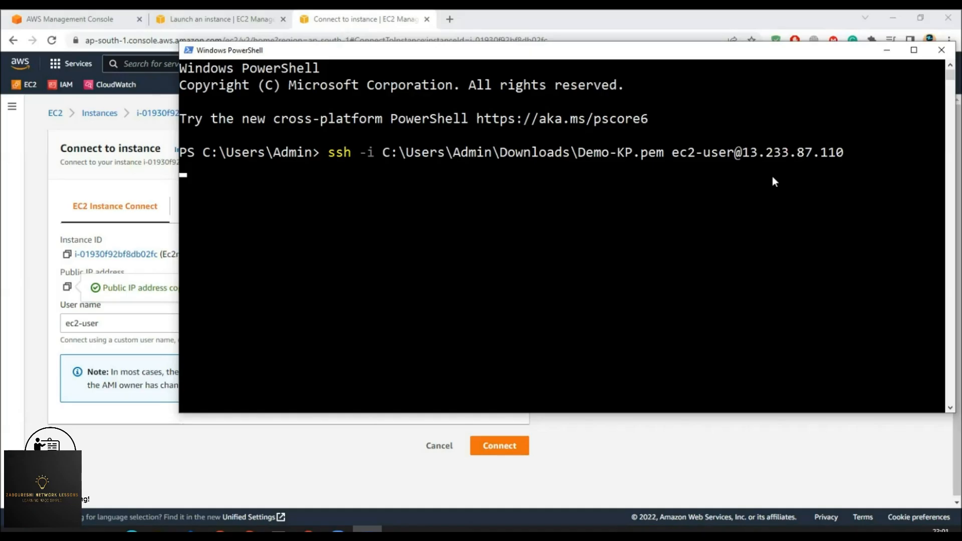
pyautogui.press('Return')
pyautogui.write('yes')
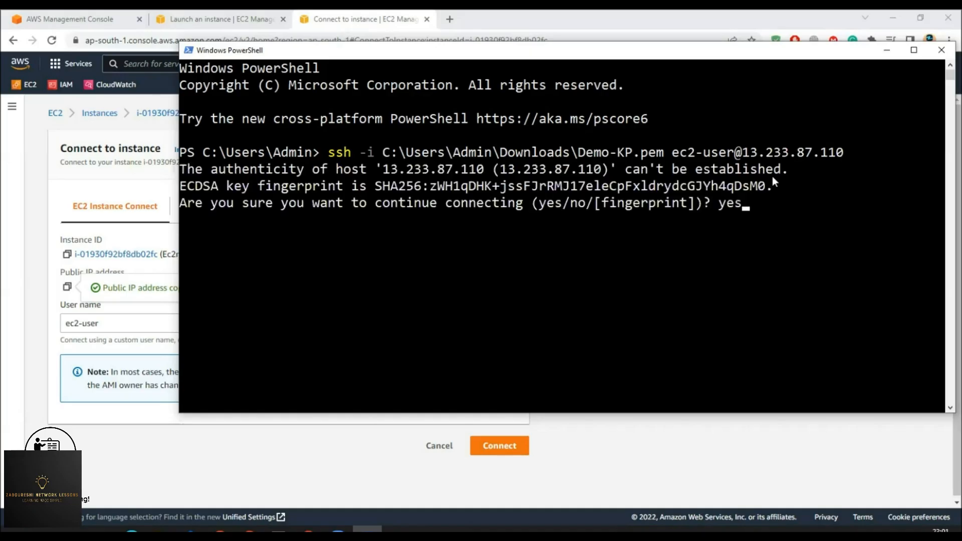
pyautogui.press('Return')
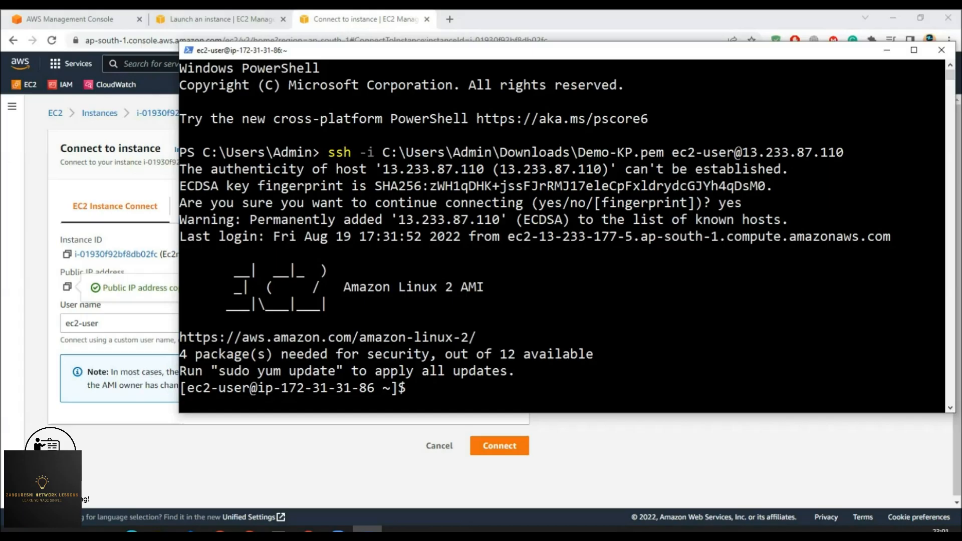
pyautogui.hotkey('alt', 'Tab')
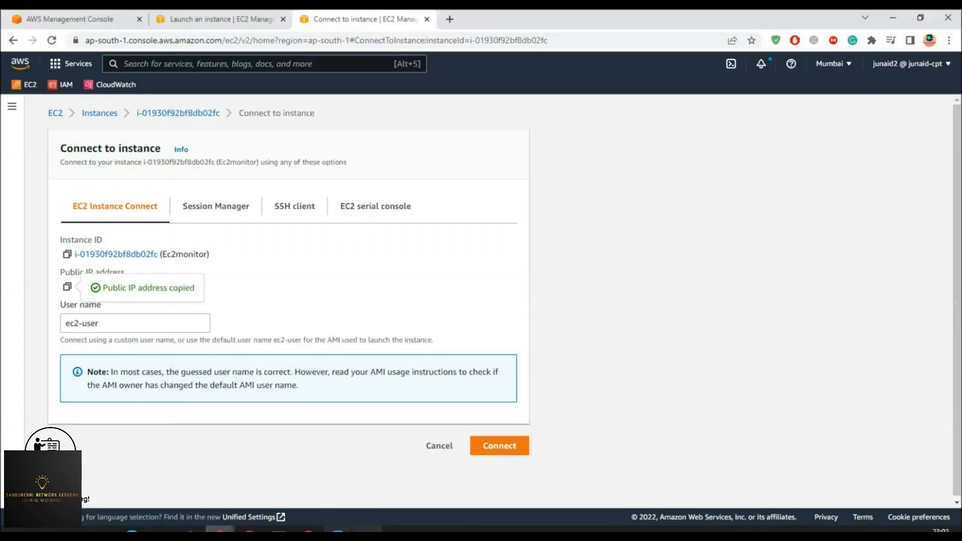
# - Switch to root with sudo su and run yum update -y on the instance
pyautogui.click(367, 533)
pyautogui.write('sudo su')
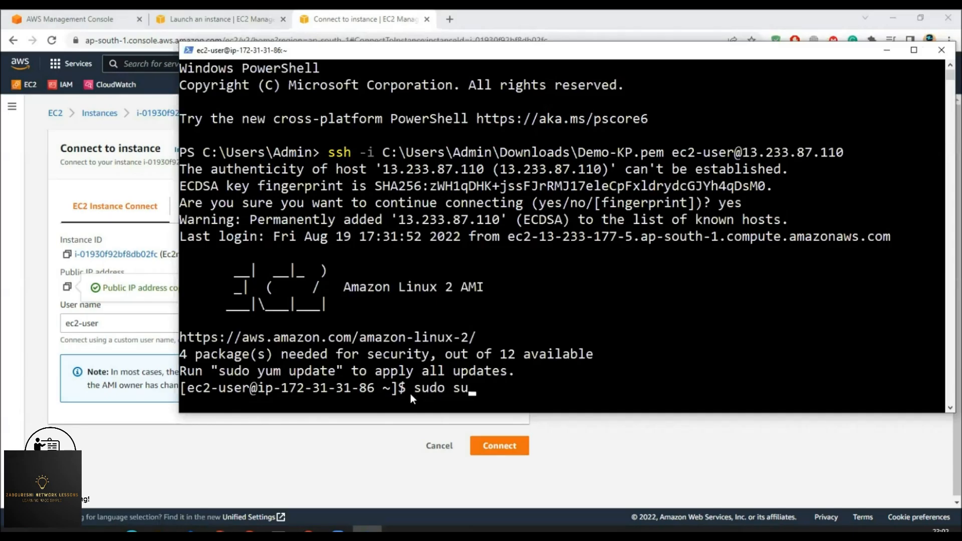
pyautogui.press('Return')
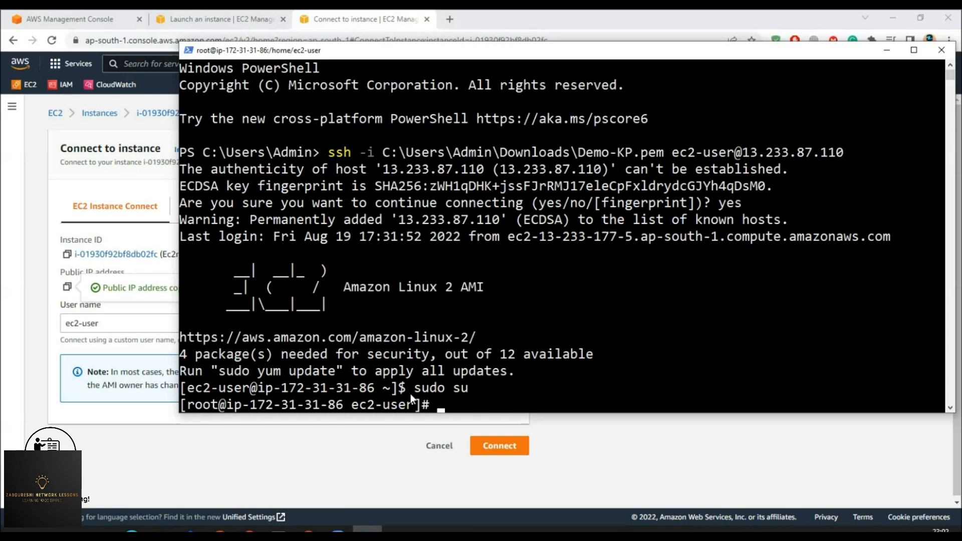
pyautogui.write('yum update')
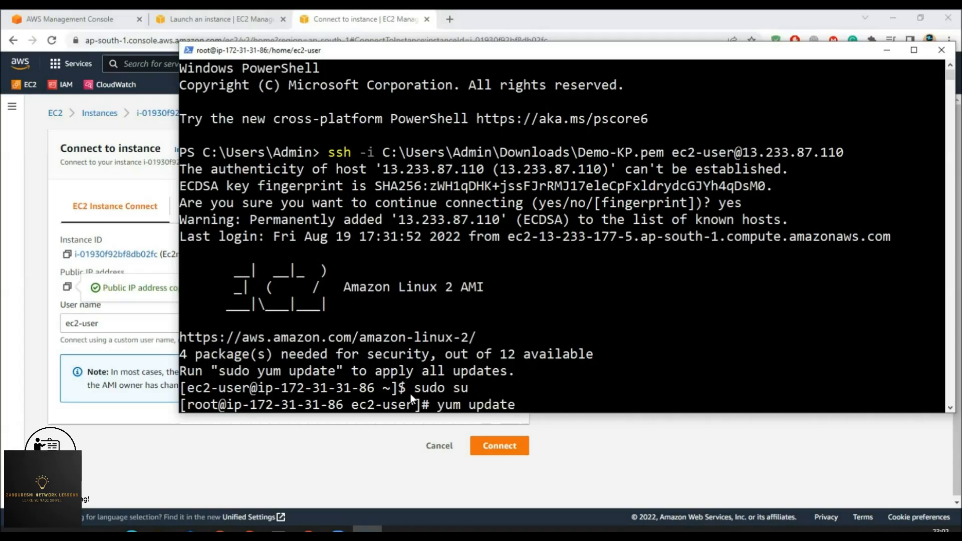
pyautogui.write(' -y')
pyautogui.press('Return')
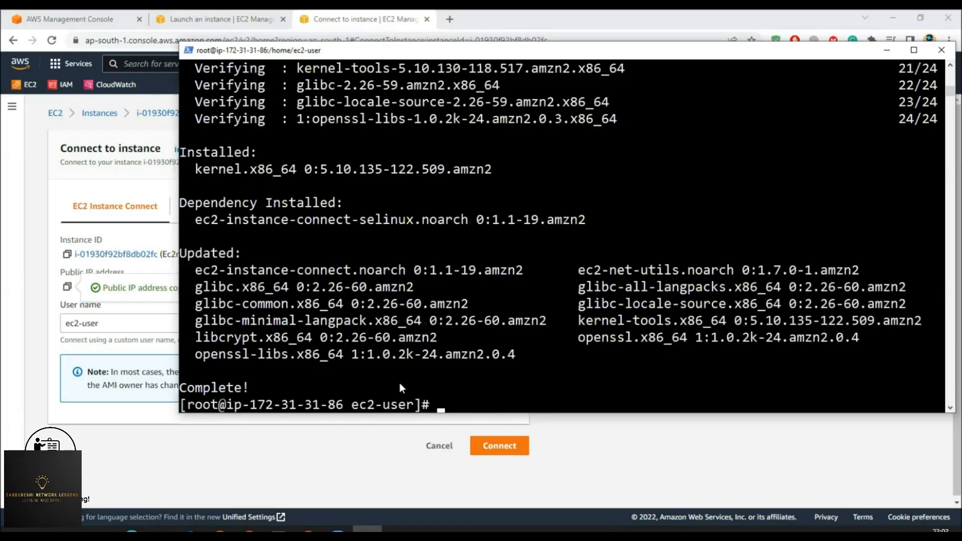
# - Try installing the stress package with yum install stress -y
pyautogui.write('yum ')
pyautogui.write('install ')
pyautogui.write('stre')
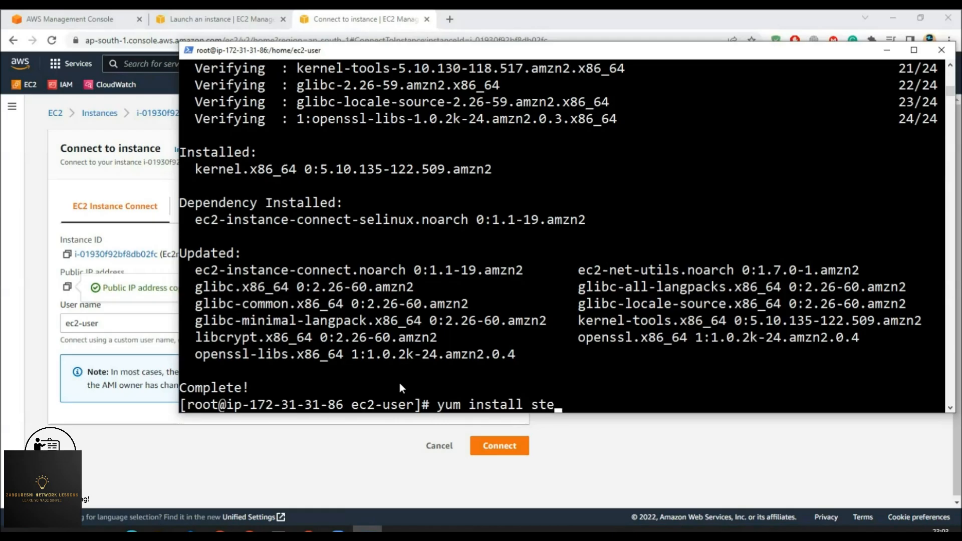
pyautogui.press('BackSpace')
pyautogui.write('ress -y')
pyautogui.press('Return')
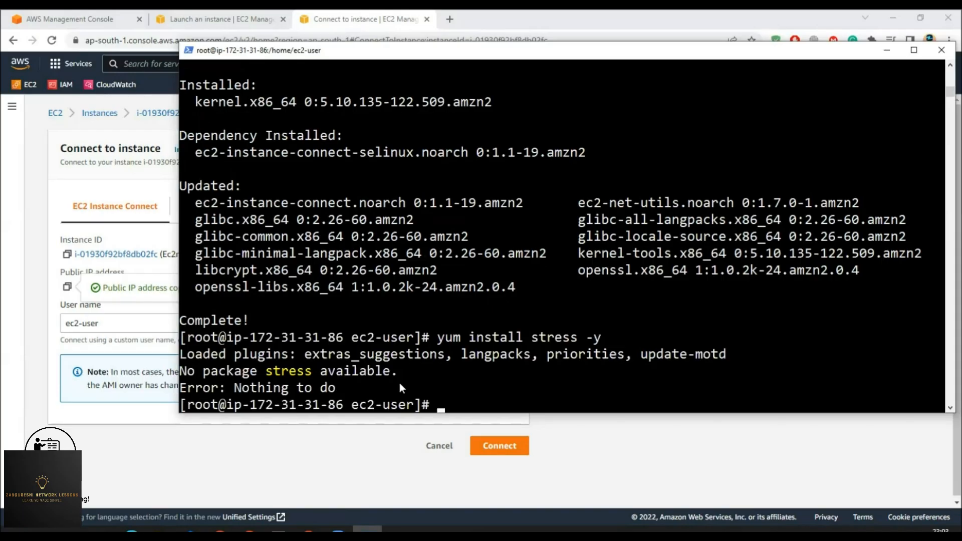
# - Enable EPEL with amazon-linux-extras install epel -y, then rerun yum install stress -y
pyautogui.write('sudo amazon-')
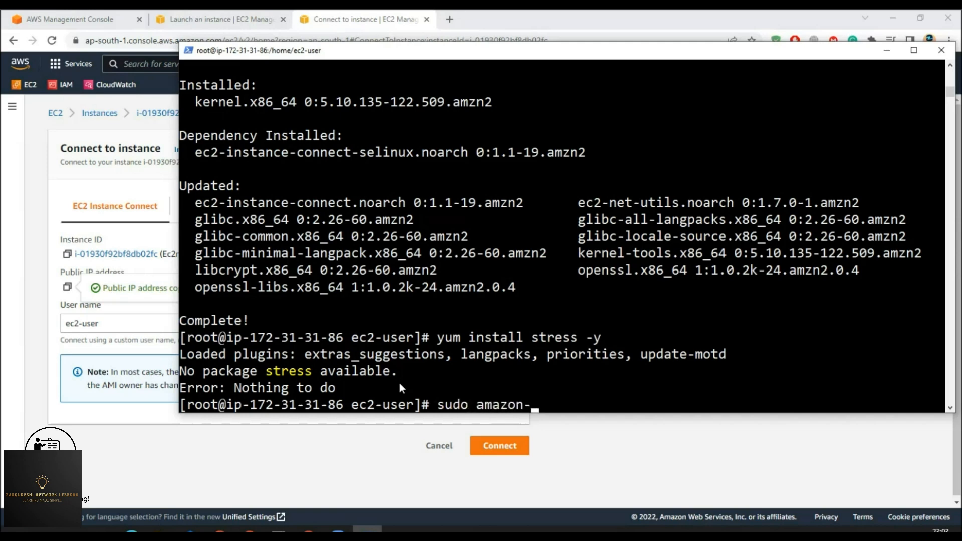
pyautogui.write('linux-extras ')
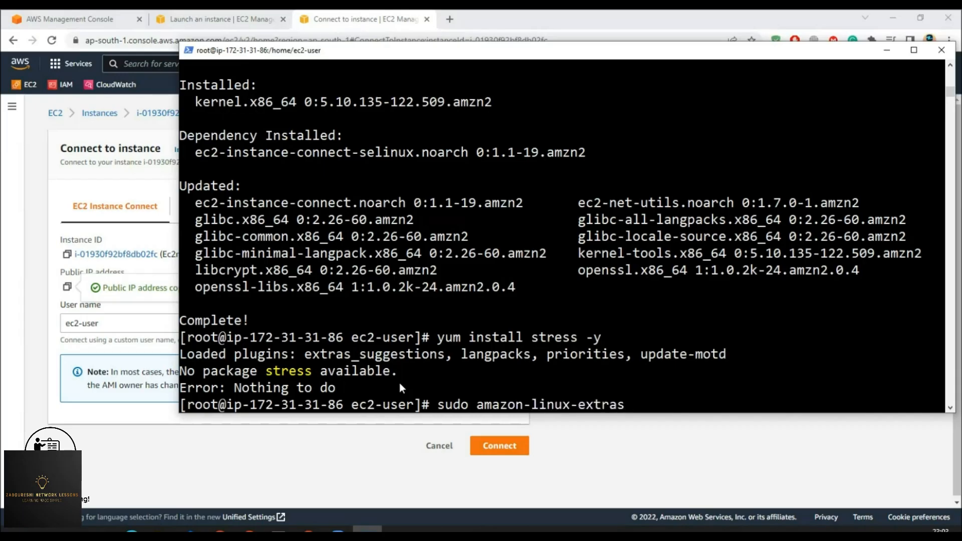
pyautogui.write('ins')
pyautogui.press('BackSpace')
pyautogui.press('BackSpace')
pyautogui.write('nstall epel -y')
pyautogui.press('Return')
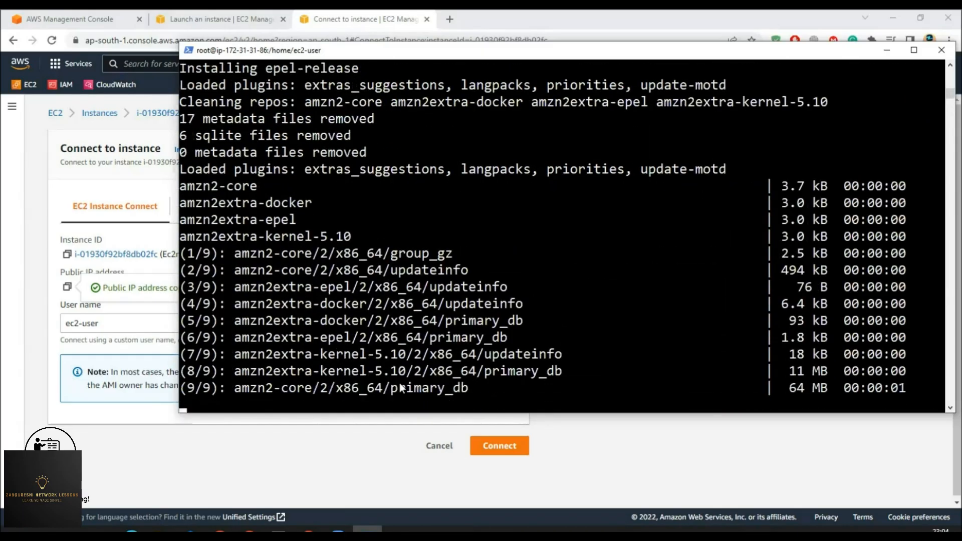
pyautogui.press('Up')
pyautogui.press('Up')
pyautogui.press('Return')
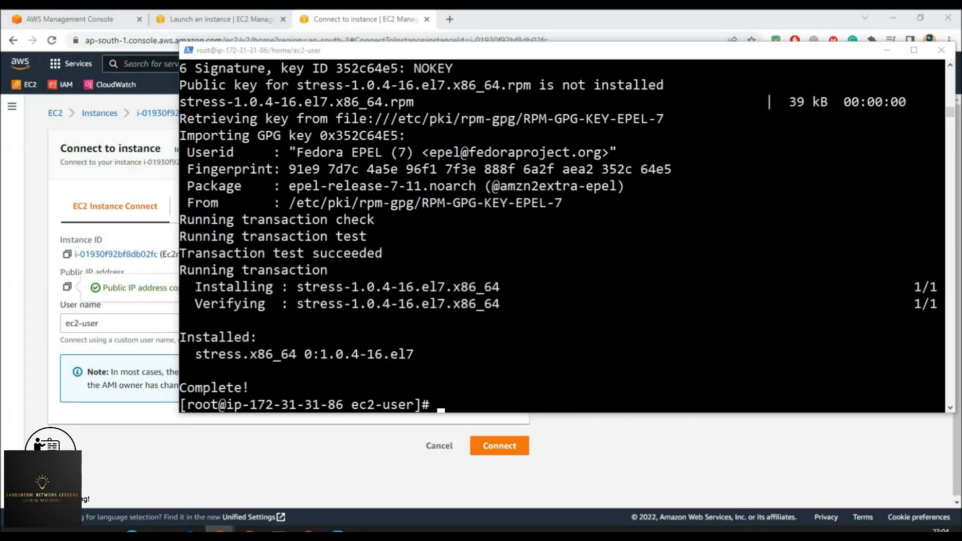
# - Cancel the connect page, select Ec2monitor in the instances list, and open CloudWatch in a new tab
pyautogui.click(314, 464)
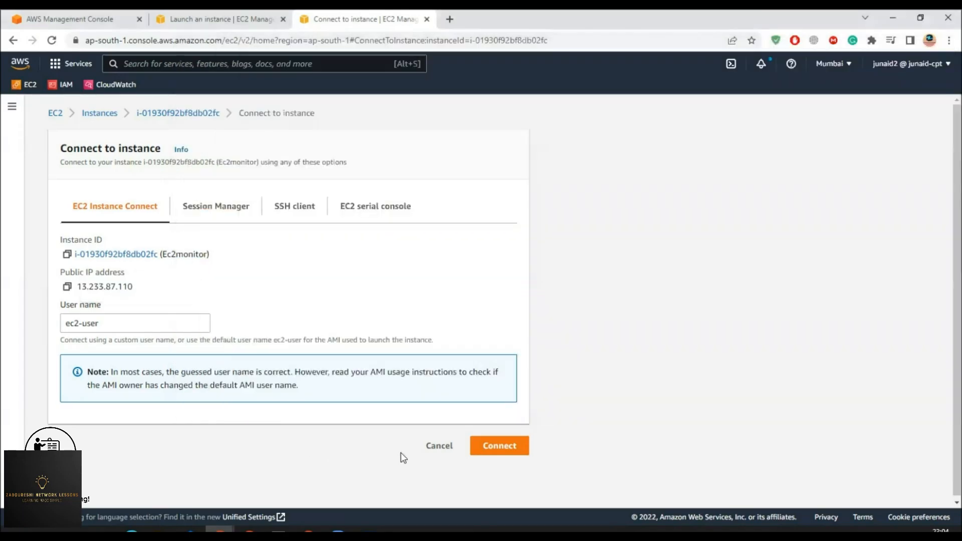
pyautogui.click(439, 447)
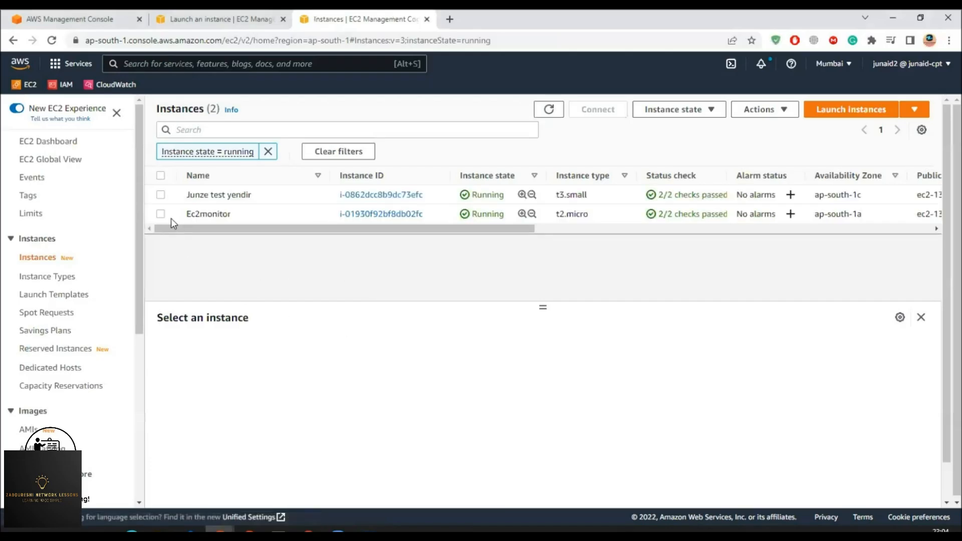
pyautogui.click(160, 214)
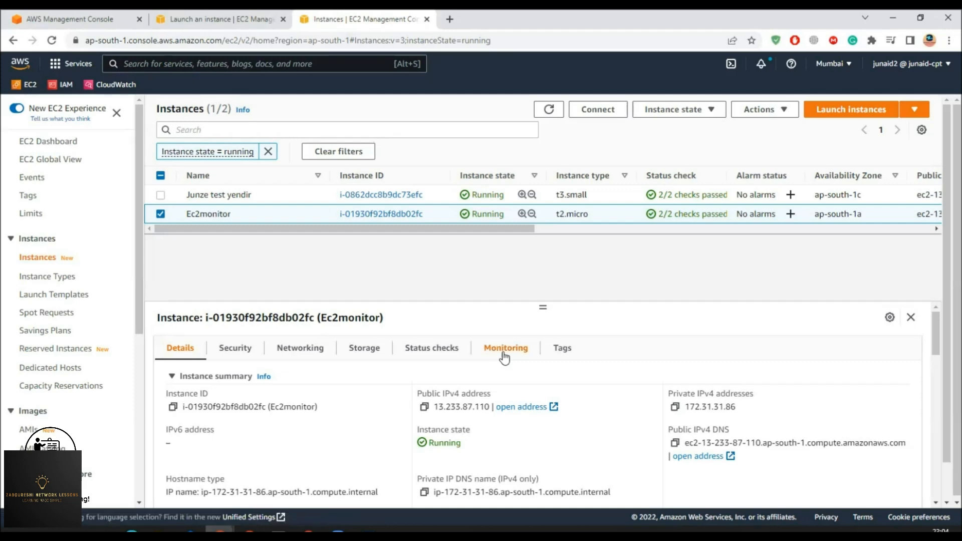
pyautogui.middleClick(122, 91)
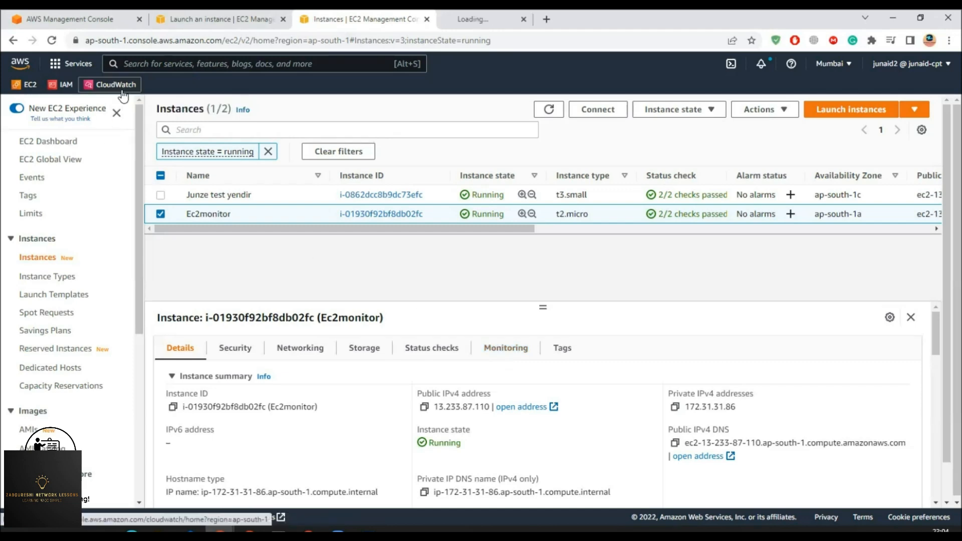
pyautogui.click(489, 21)
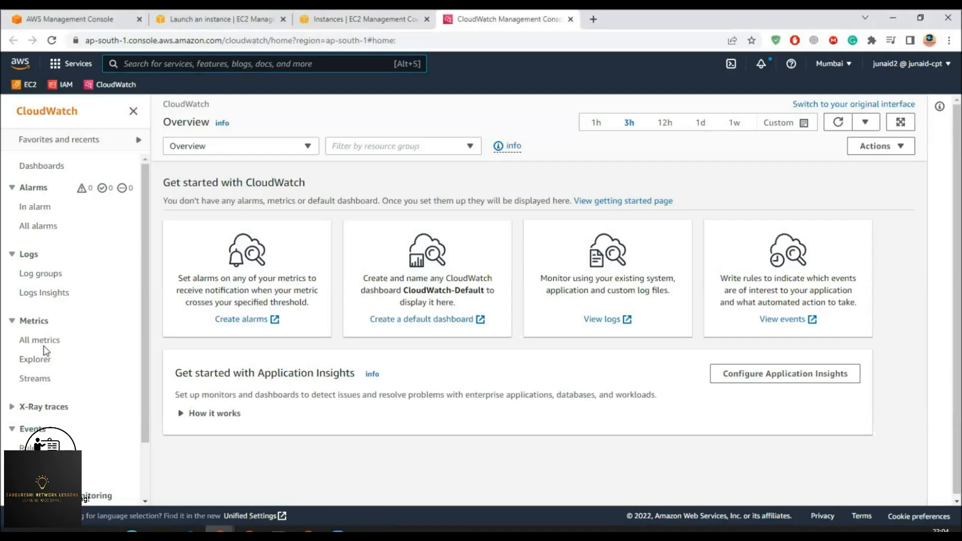
# - Copy Ec2monitor's instance ID and browse CloudWatch All metrics to EC2 per-instance metrics
pyautogui.click(43, 339)
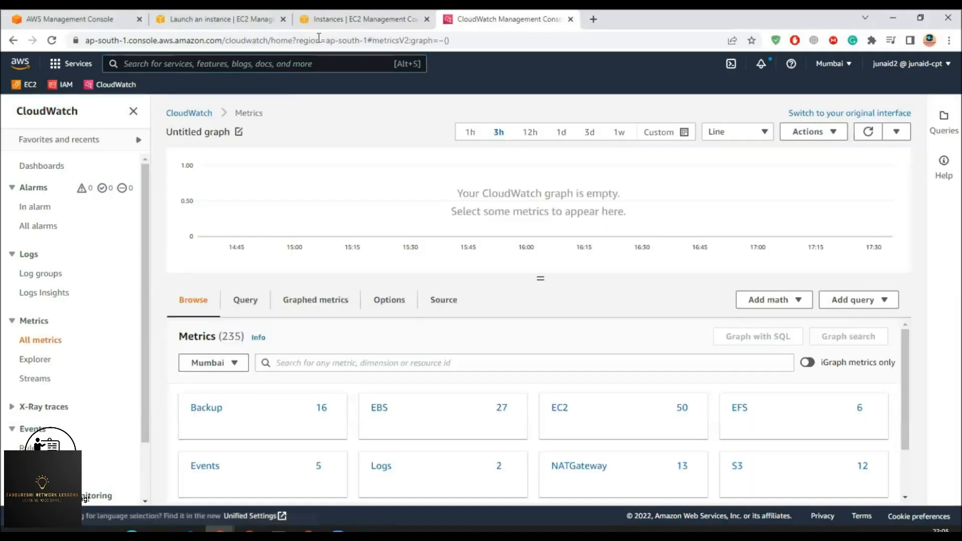
pyautogui.click(336, 24)
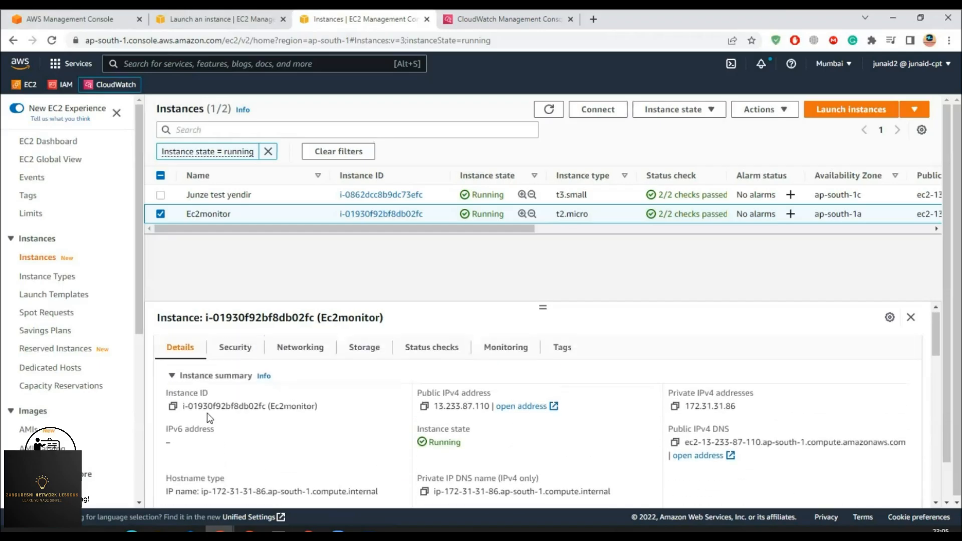
pyautogui.click(173, 407)
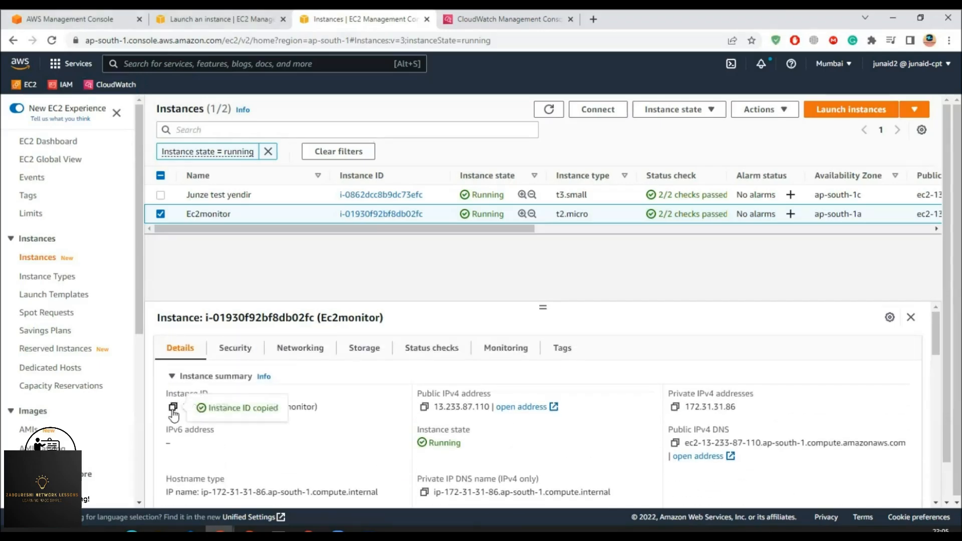
pyautogui.click(499, 19)
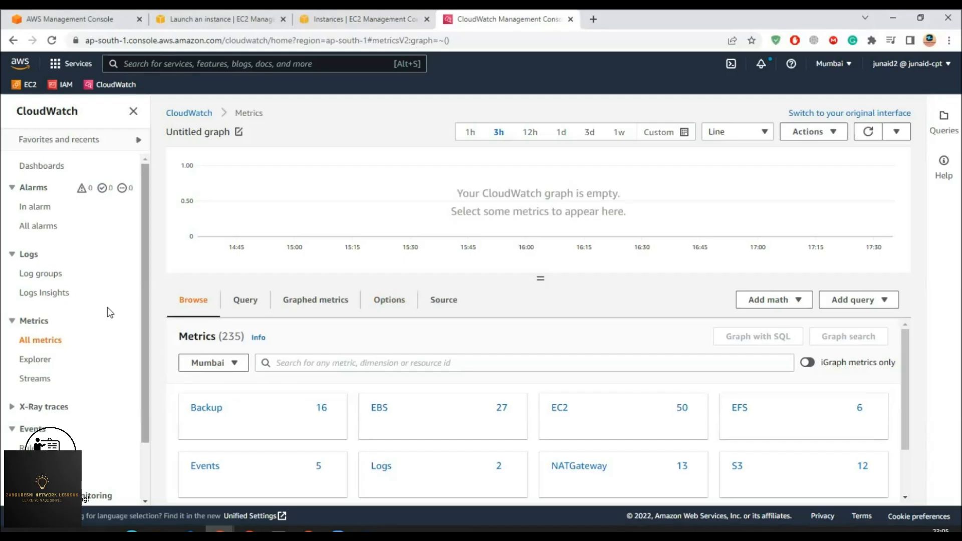
pyautogui.click(558, 410)
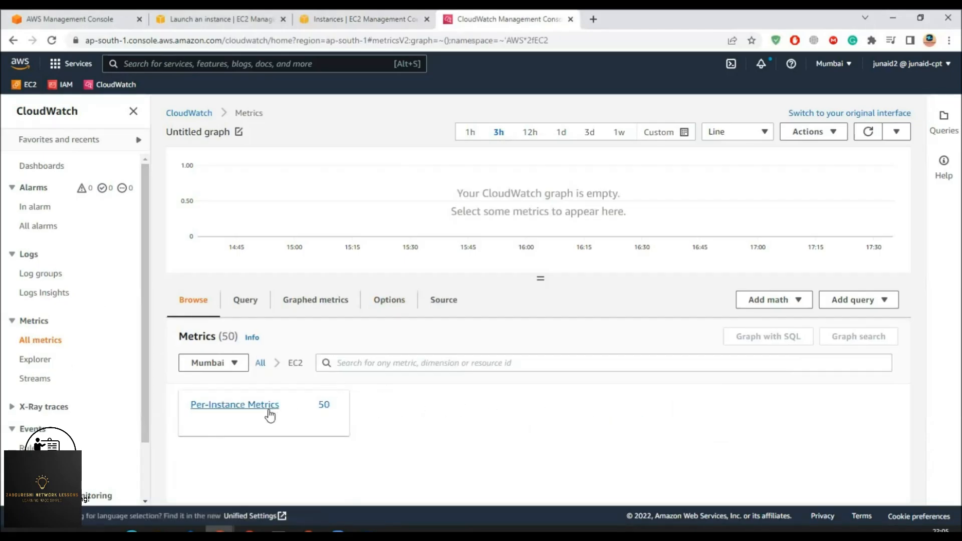
pyautogui.click(250, 406)
pyautogui.scroll(-2, 404, 425)
pyautogui.scroll(2, 488, 447)
# - Filter metrics by the instance ID, graph Ec2monitor's CPUUtilization, and search the console for SNS
pyautogui.click(490, 362)
pyautogui.hotkey('ctrl', 'v')
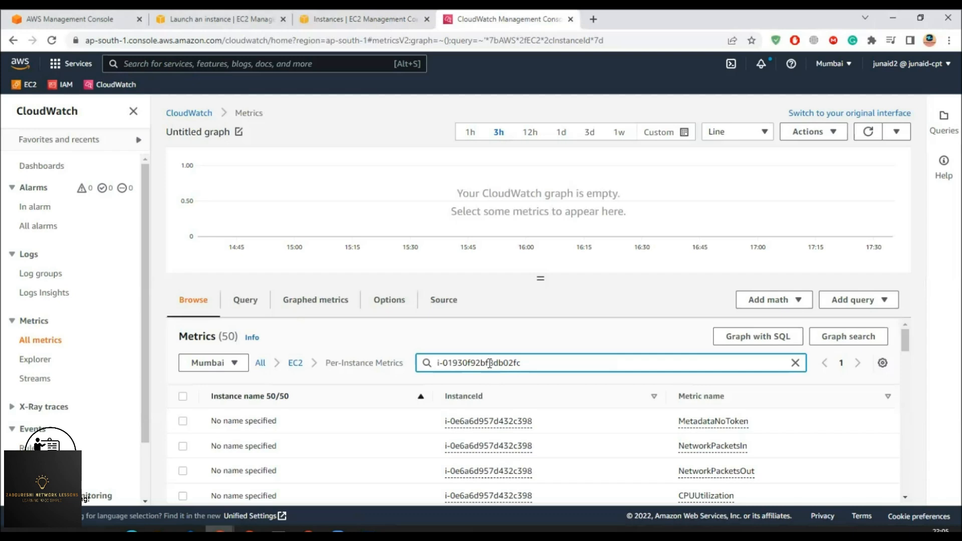
pyautogui.press('Return')
pyautogui.scroll(-5, 521, 435)
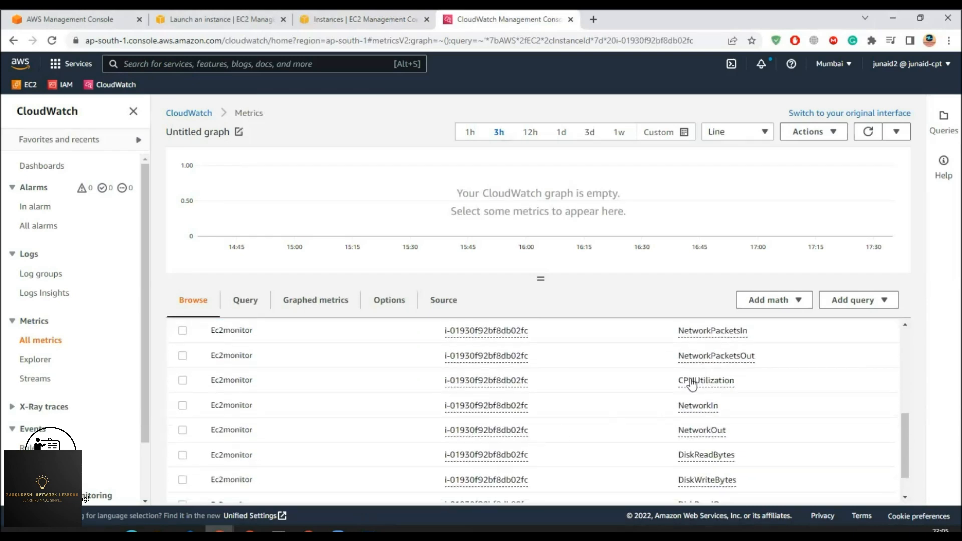
pyautogui.click(183, 381)
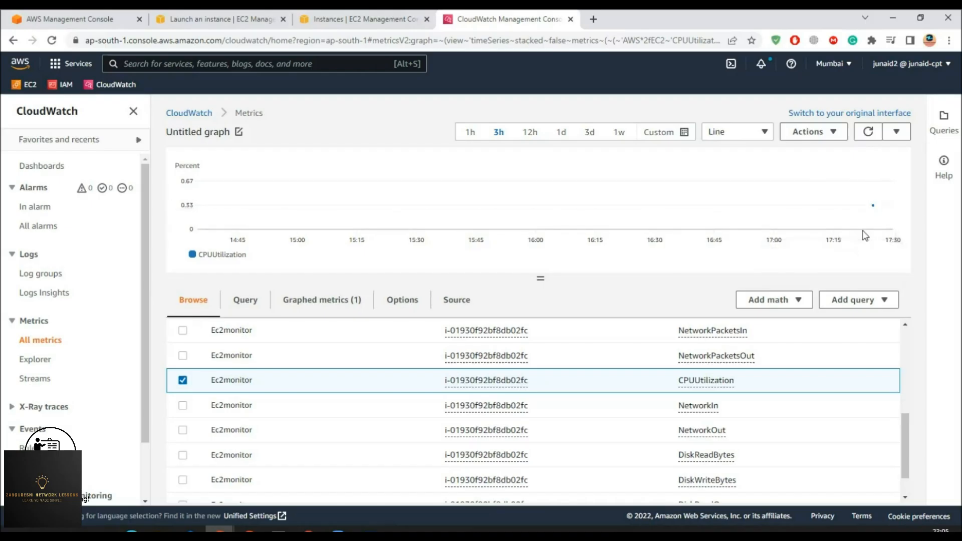
pyautogui.click(154, 63)
pyautogui.write('SNS')
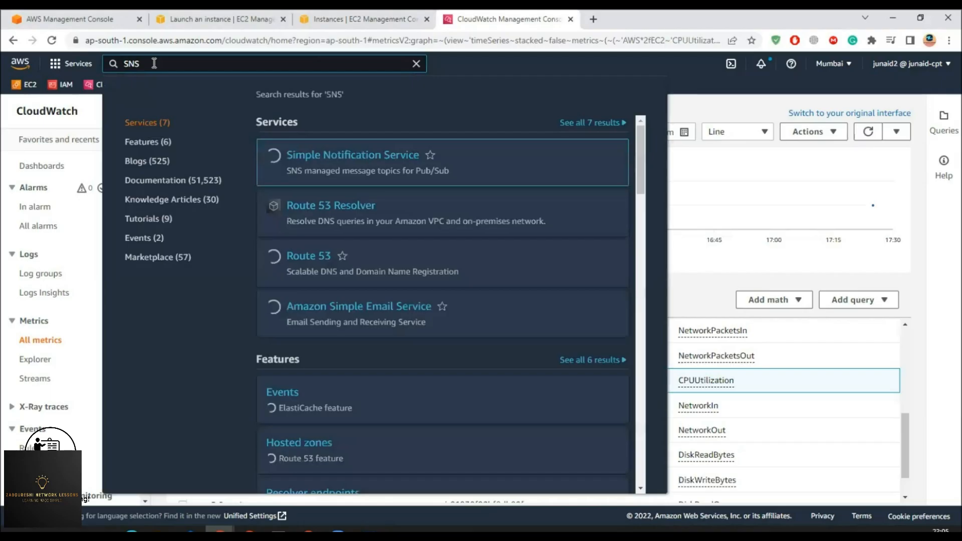
# - Open Simple Notification Service in a new tab and enter Myservermonitor as the new topic name
pyautogui.middleClick(323, 155)
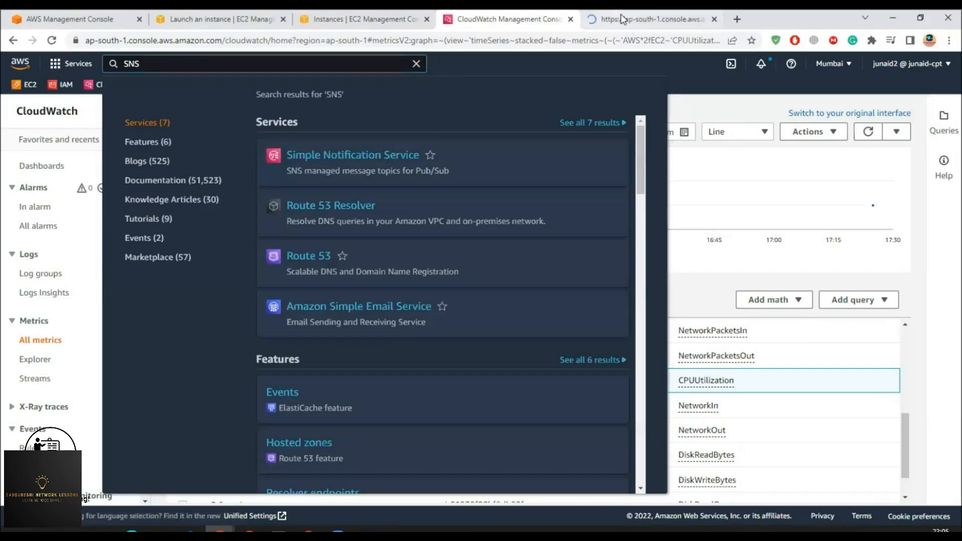
pyautogui.click(621, 18)
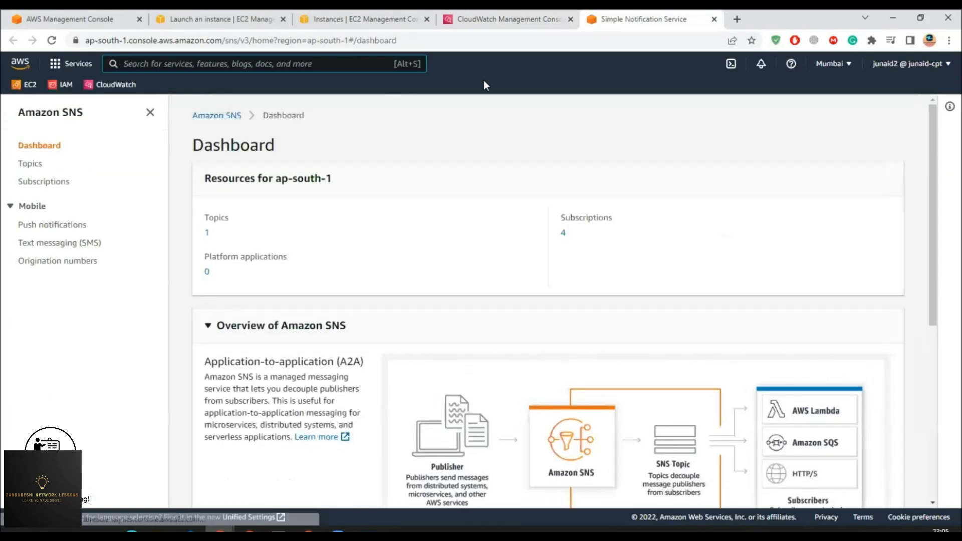
pyautogui.click(513, 20)
pyautogui.click(652, 20)
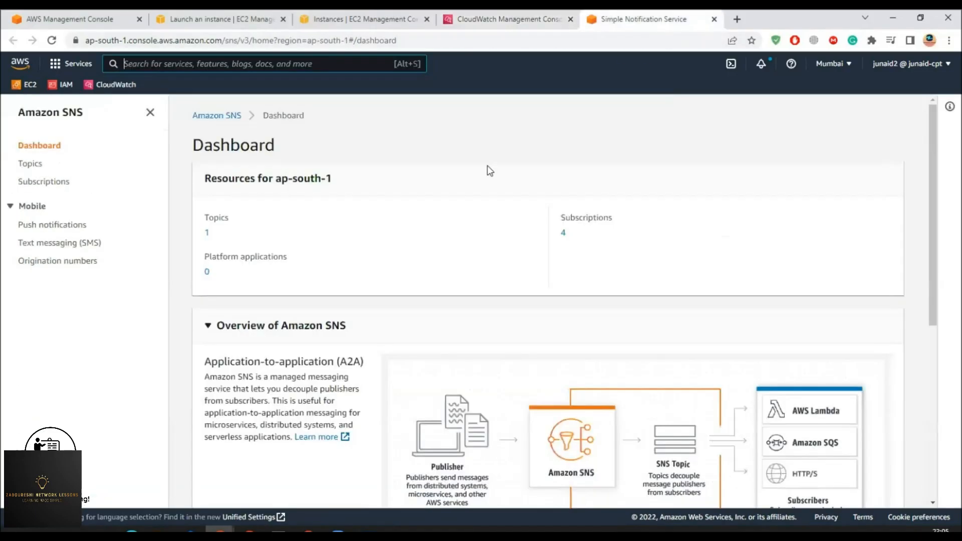
pyautogui.click(31, 164)
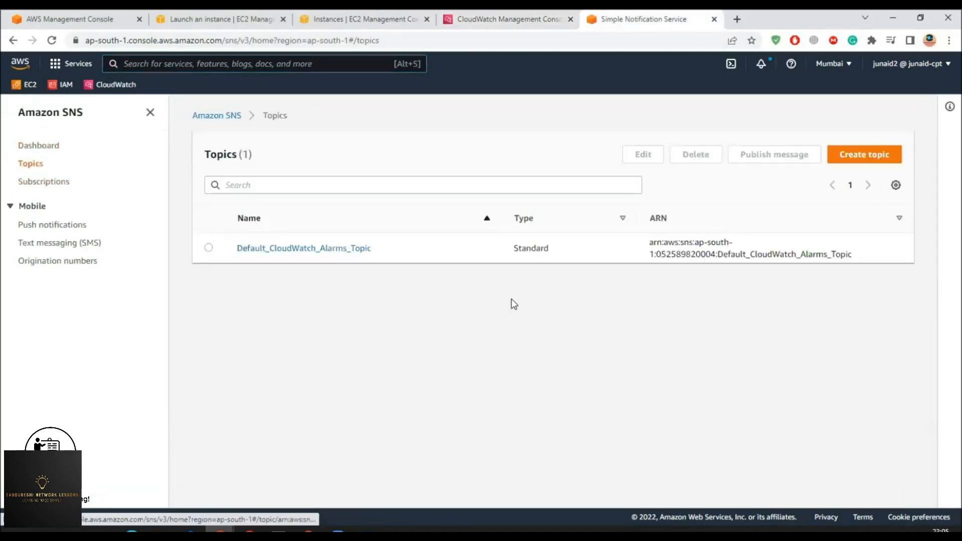
pyautogui.click(37, 146)
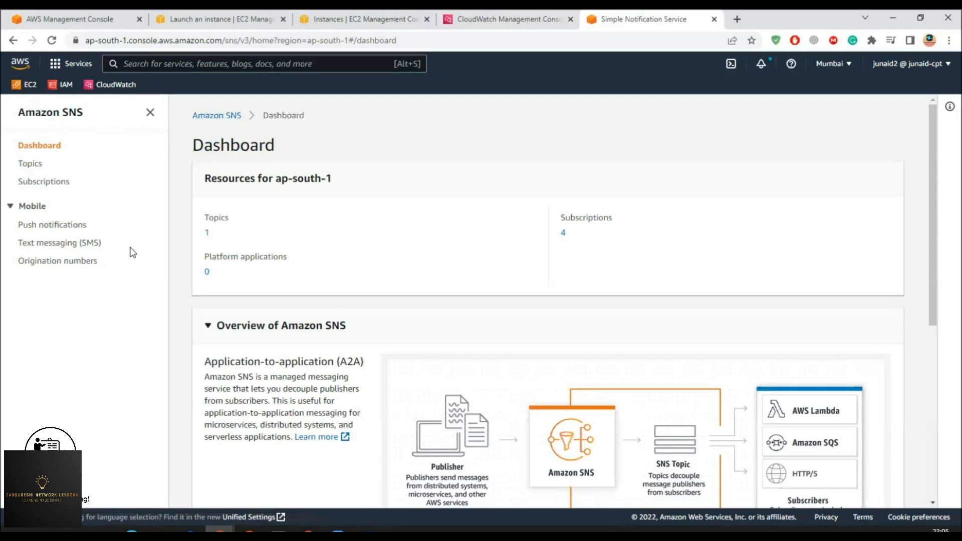
pyautogui.click(53, 113)
pyautogui.click(596, 250)
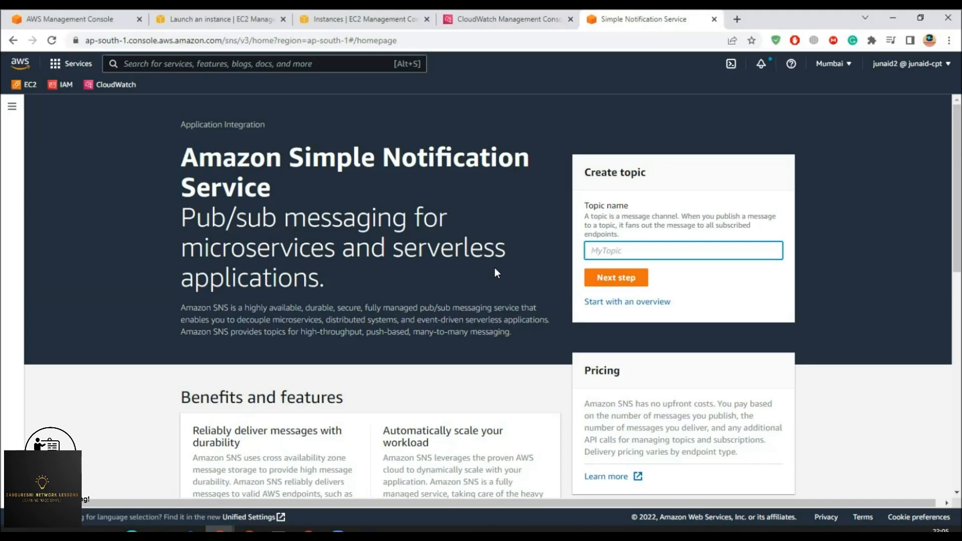
pyautogui.write('Myservermonitor')
# - Create the standard SNS topic Myservermonitor with the default settings
pyautogui.click(618, 277)
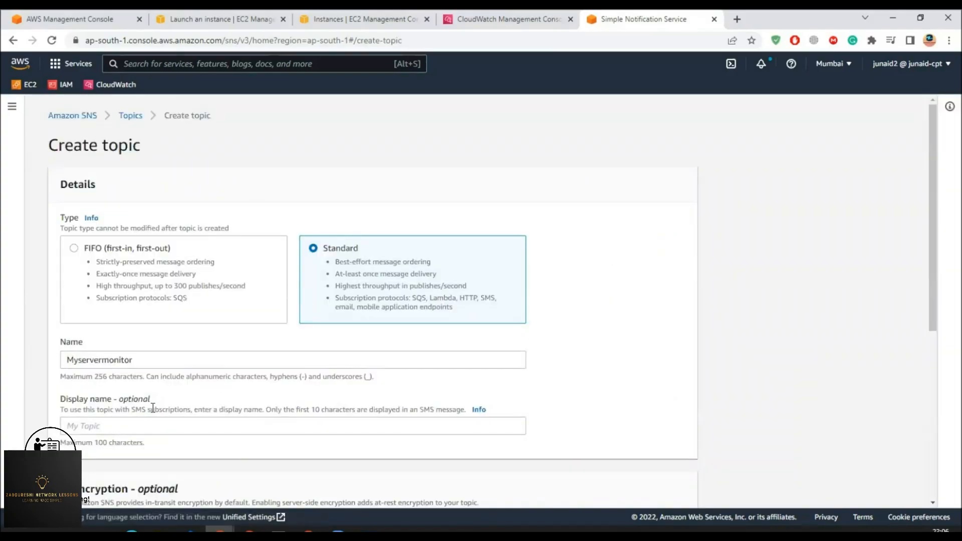
pyautogui.scroll(-2, 153, 408)
pyautogui.click(115, 307)
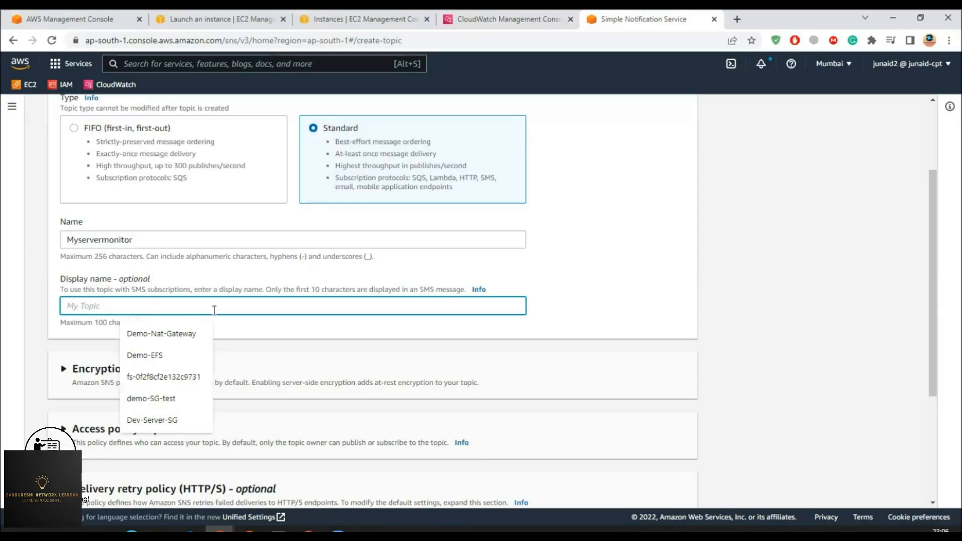
pyautogui.scroll(-3, 158, 308)
pyautogui.scroll(4, 214, 310)
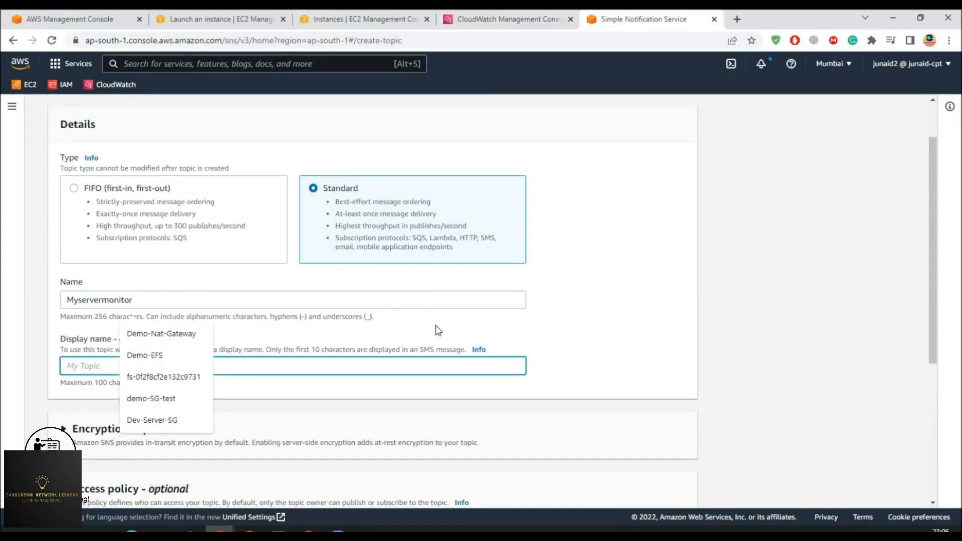
pyautogui.scroll(-5, 436, 329)
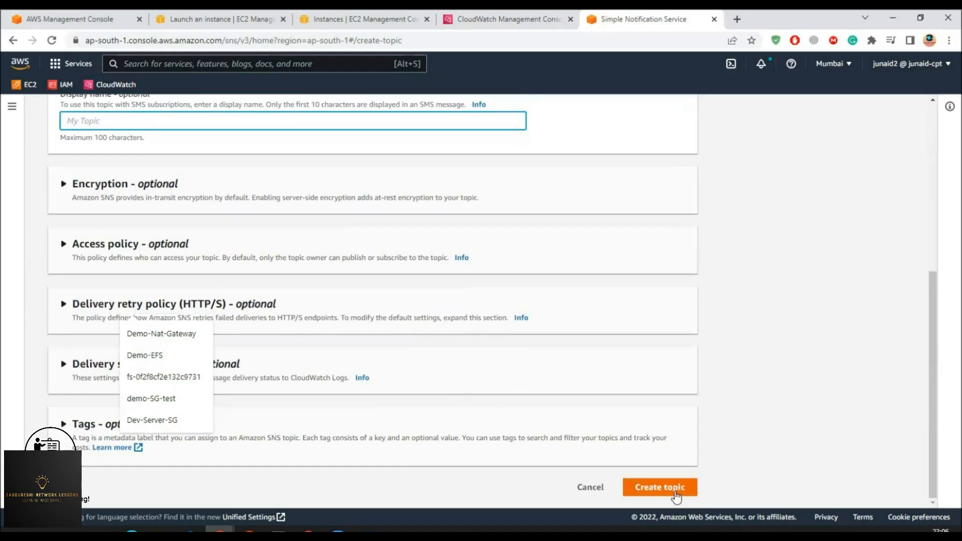
pyautogui.click(675, 497)
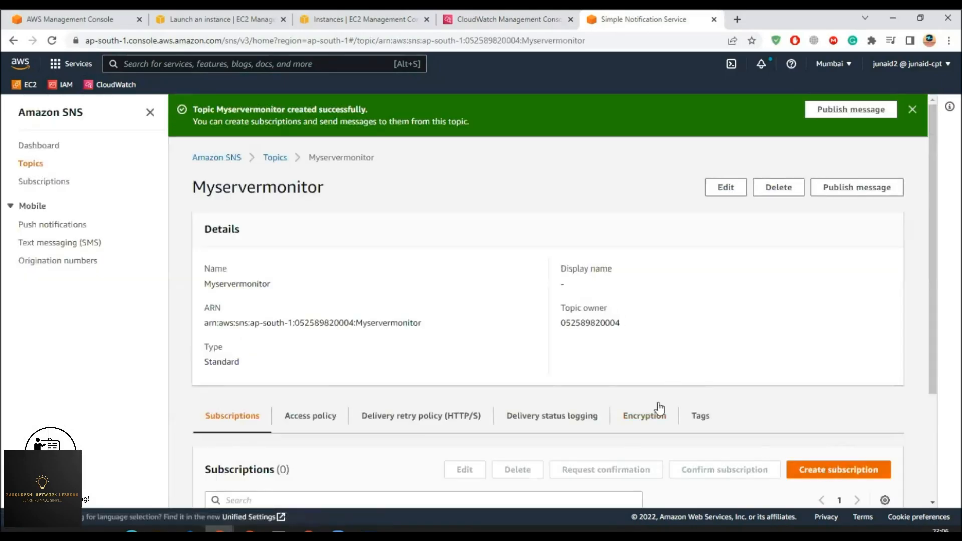
pyautogui.scroll(-3, 627, 381)
pyautogui.scroll(3, 588, 296)
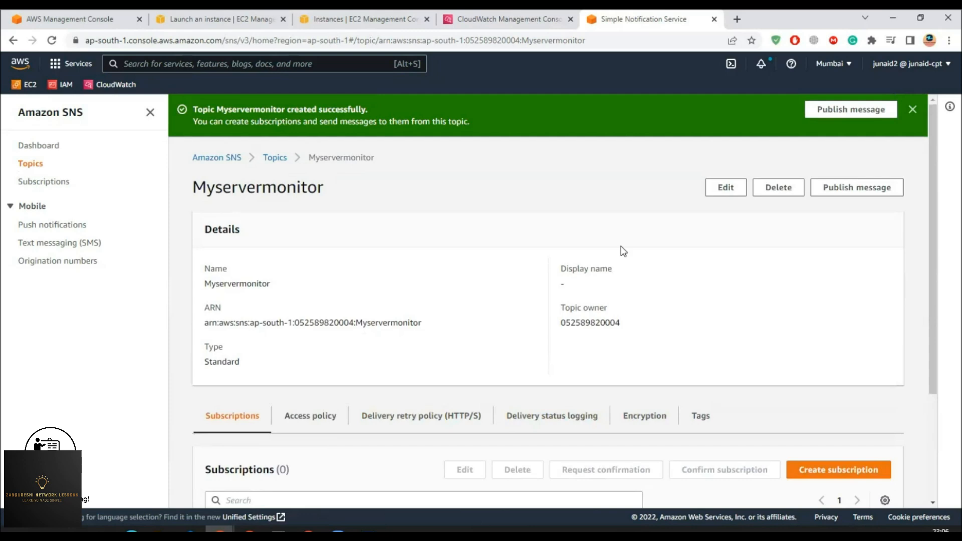
# - Return to the Topics list and reopen the Myservermonitor topic details
pyautogui.click(912, 110)
pyautogui.scroll(-2, 554, 339)
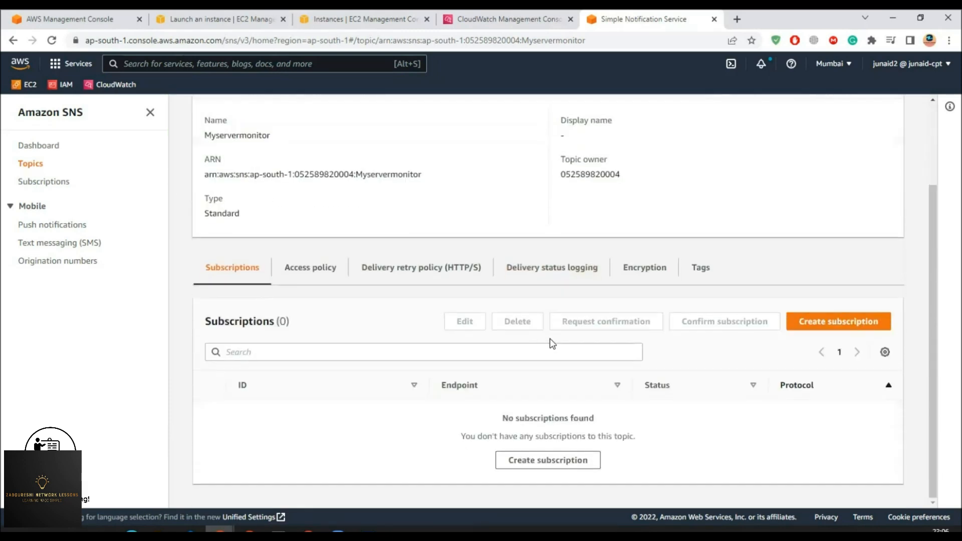
pyautogui.scroll(1, 503, 352)
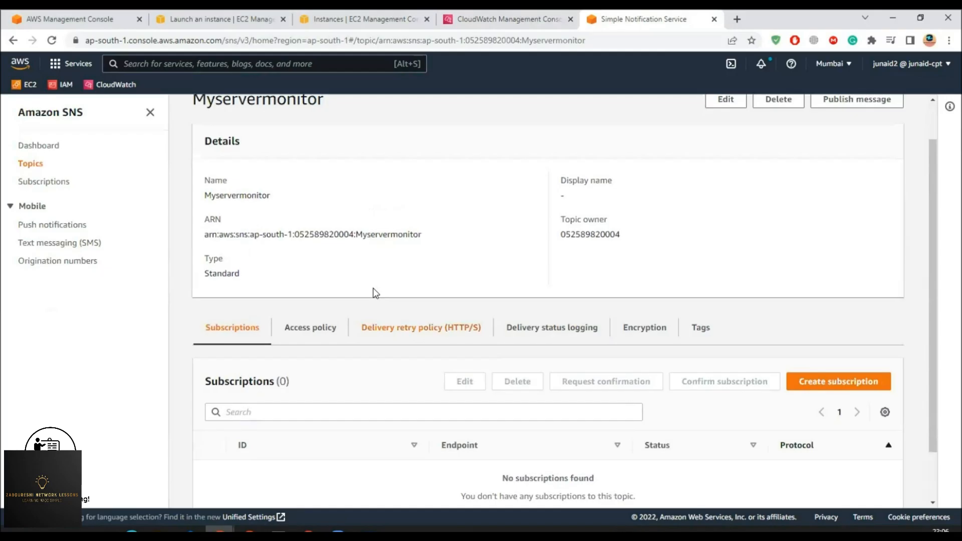
pyautogui.click(32, 165)
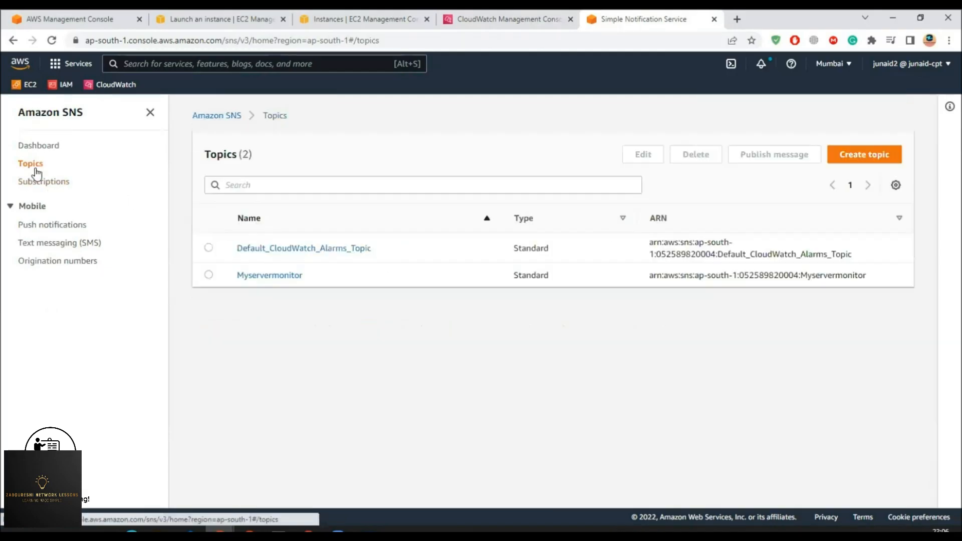
pyautogui.click(270, 277)
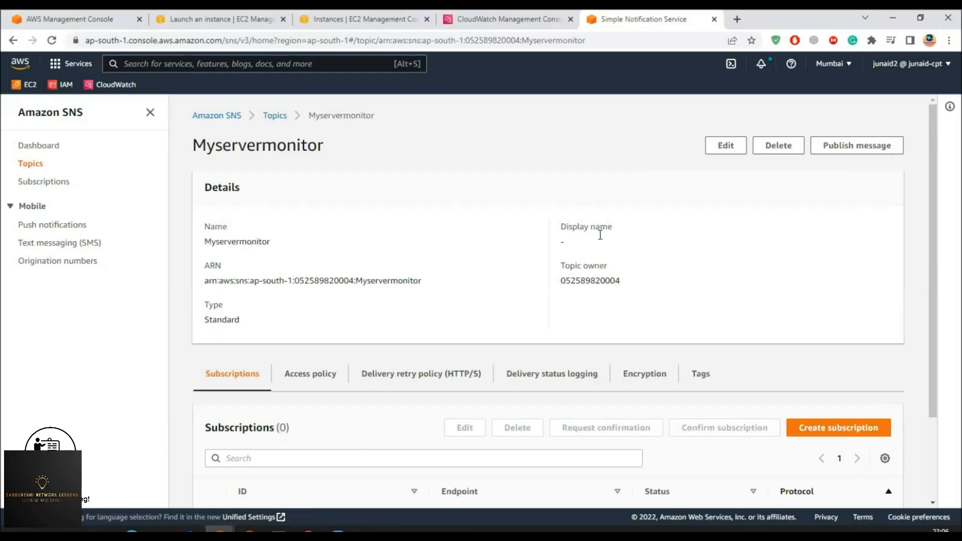
pyautogui.scroll(-1, 730, 425)
# - Create an Email-protocol subscription to Myservermonitor with the user's e-mail address as endpoint
pyautogui.click(839, 368)
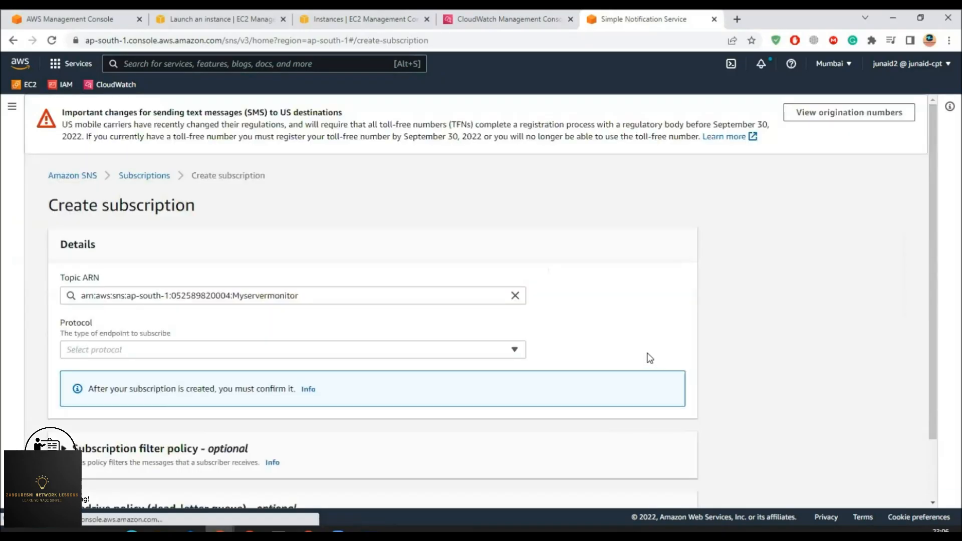
pyautogui.click(189, 352)
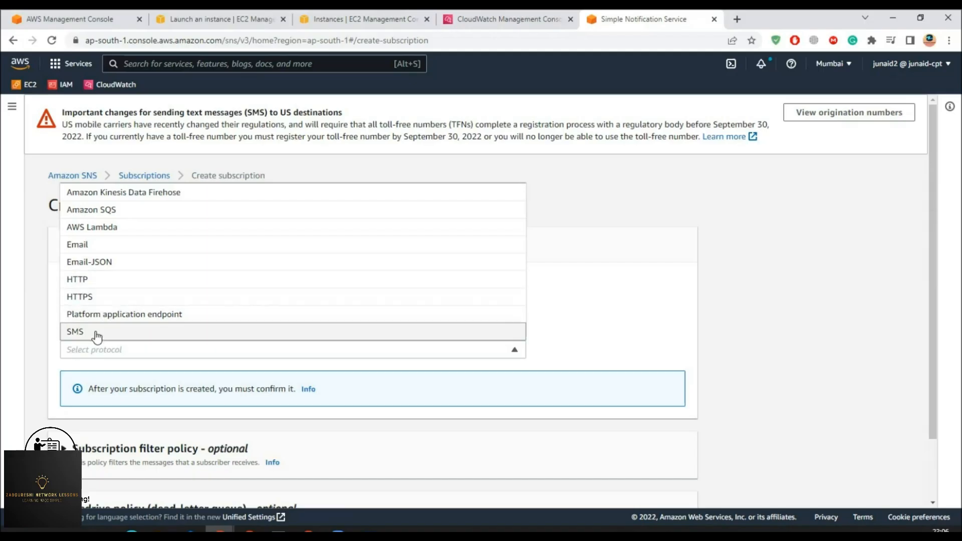
pyautogui.click(103, 247)
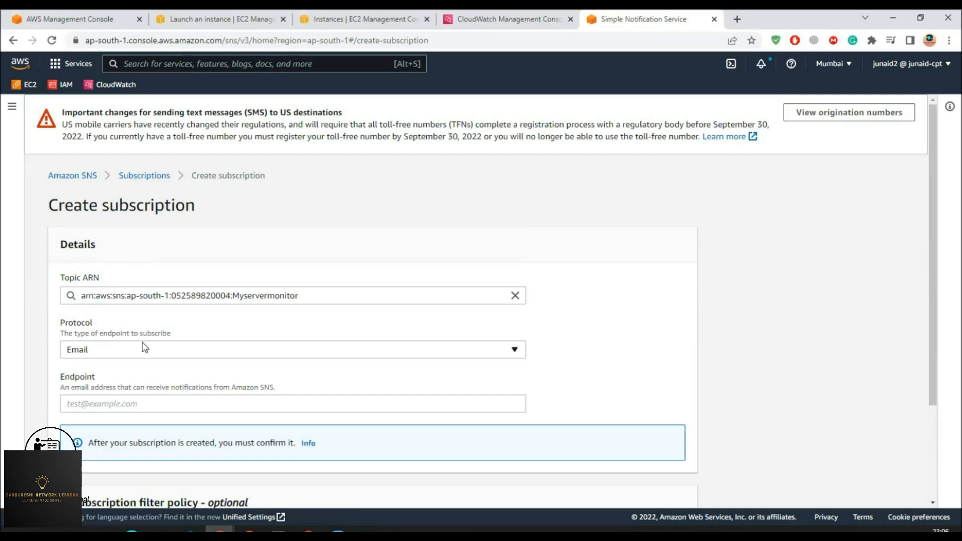
pyautogui.click(129, 402)
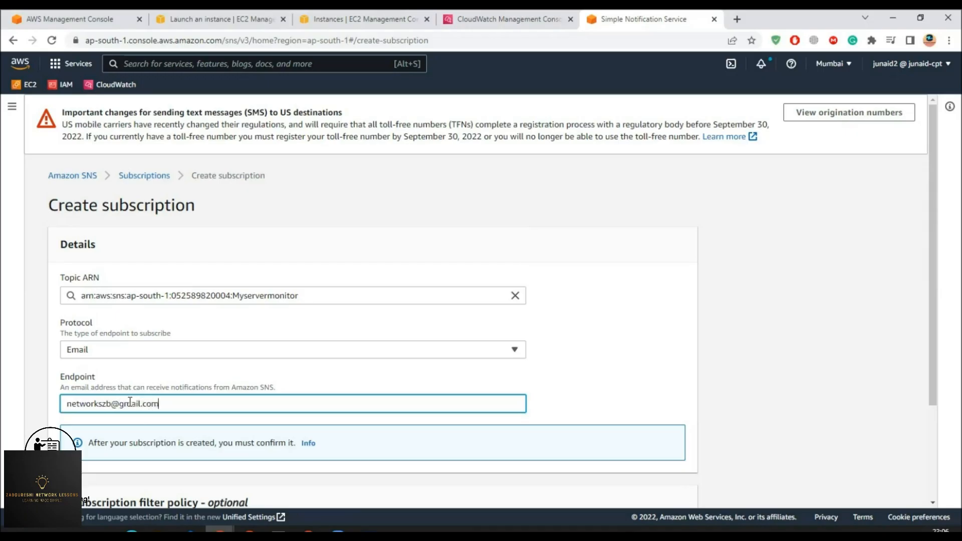
pyautogui.scroll(-3, 130, 402)
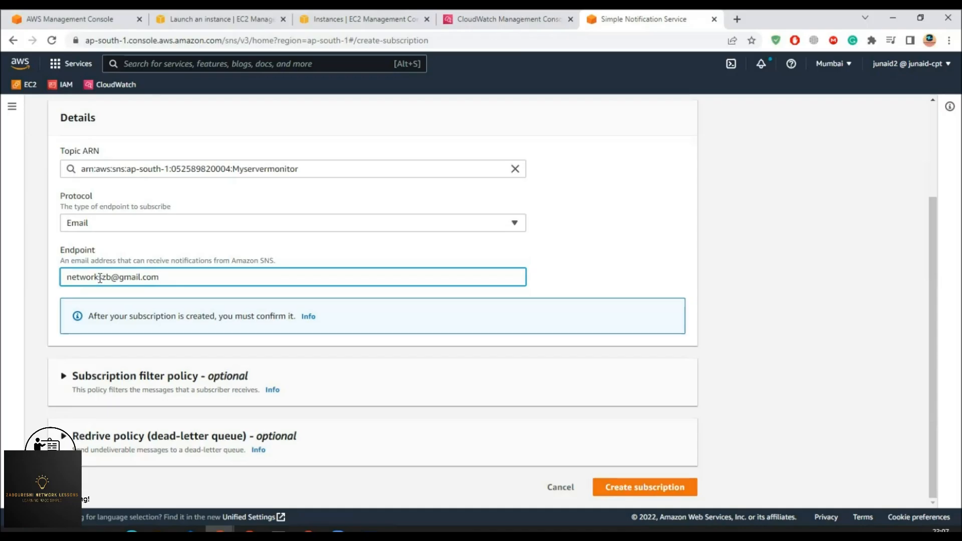
pyautogui.moveTo(67, 277); pyautogui.dragTo(168, 277)
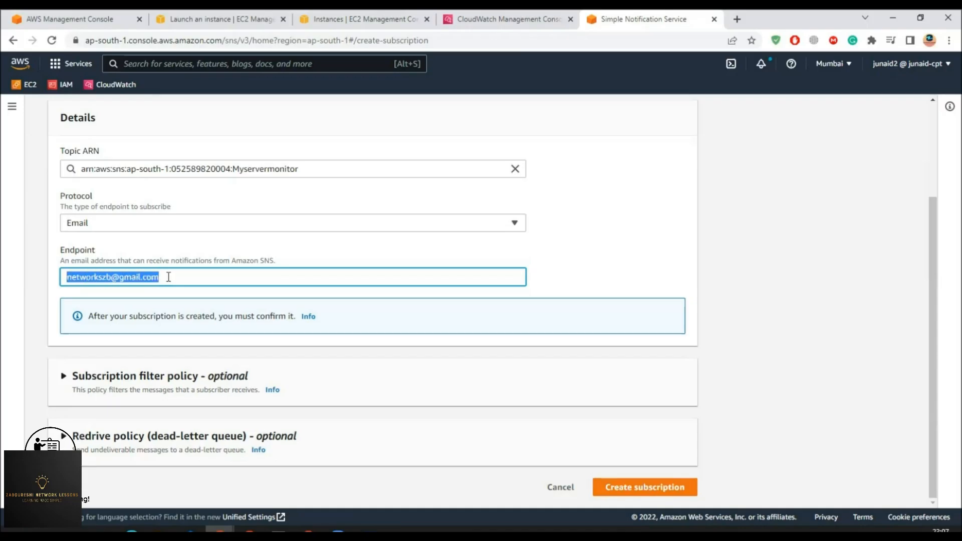
pyautogui.click(168, 277)
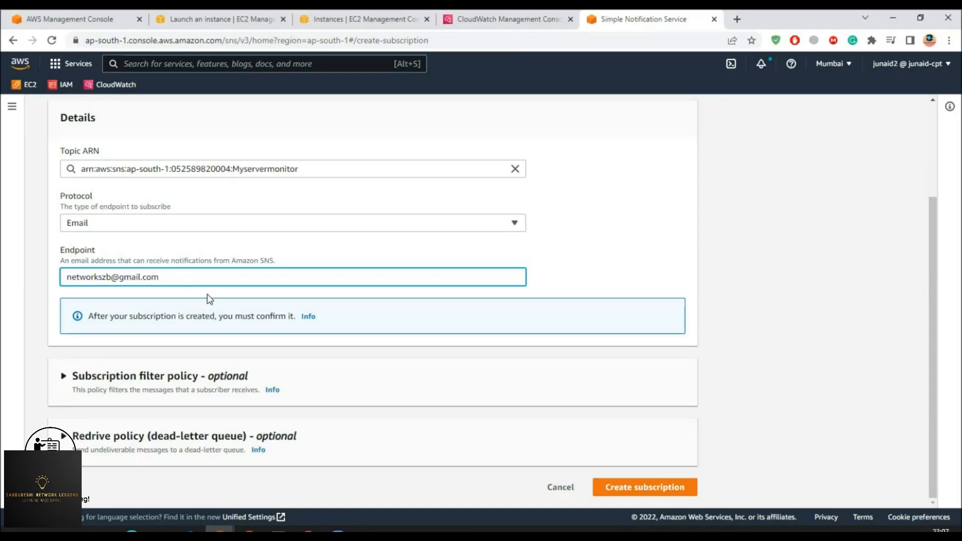
pyautogui.click(635, 495)
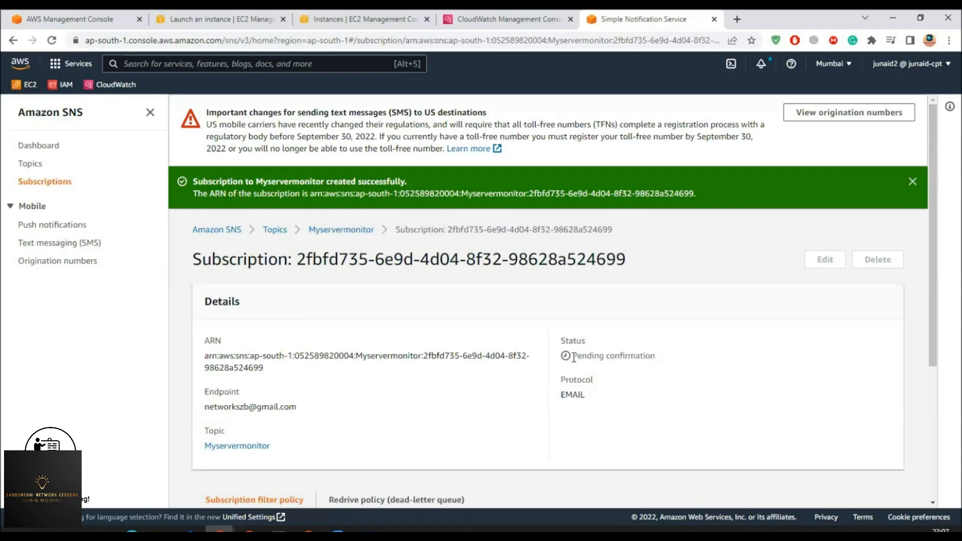
# - Check the subscription shows Pending confirmation, then open the AWS confirmation email in Gmail
pyautogui.moveTo(574, 357); pyautogui.dragTo(669, 361)
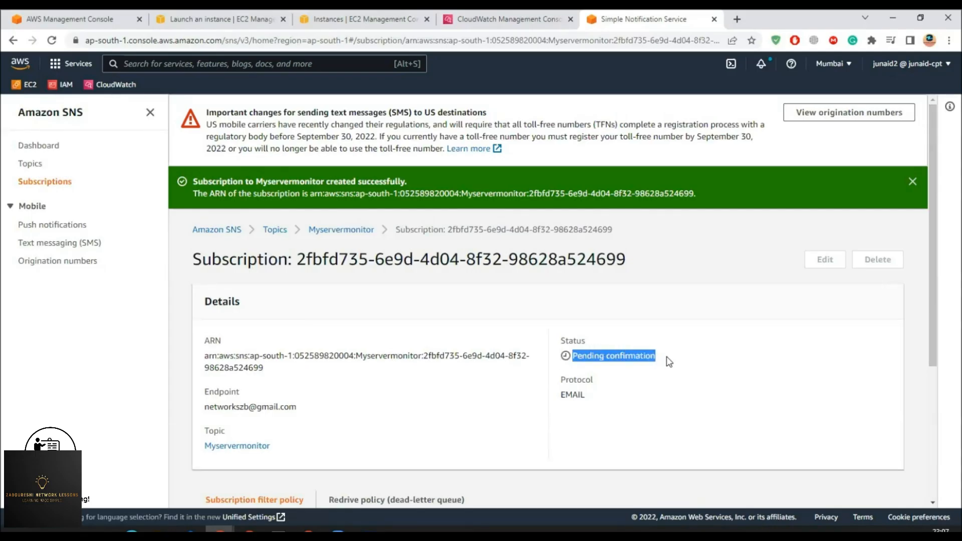
pyautogui.click(612, 356)
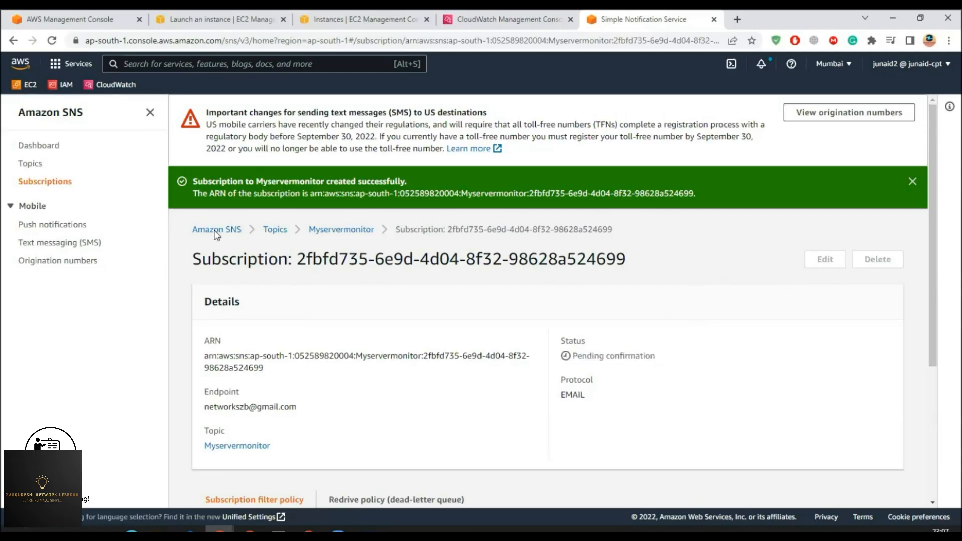
pyautogui.click(913, 181)
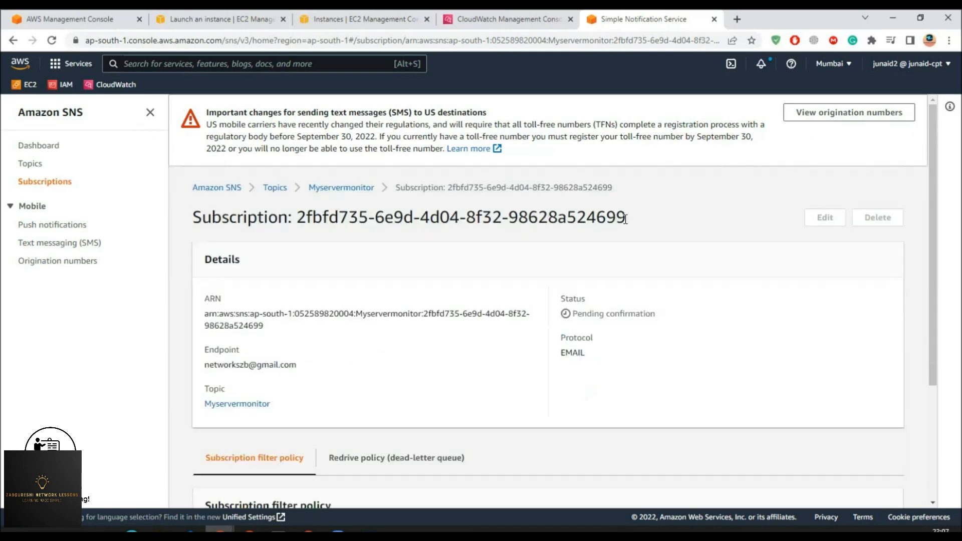
pyautogui.click(308, 530)
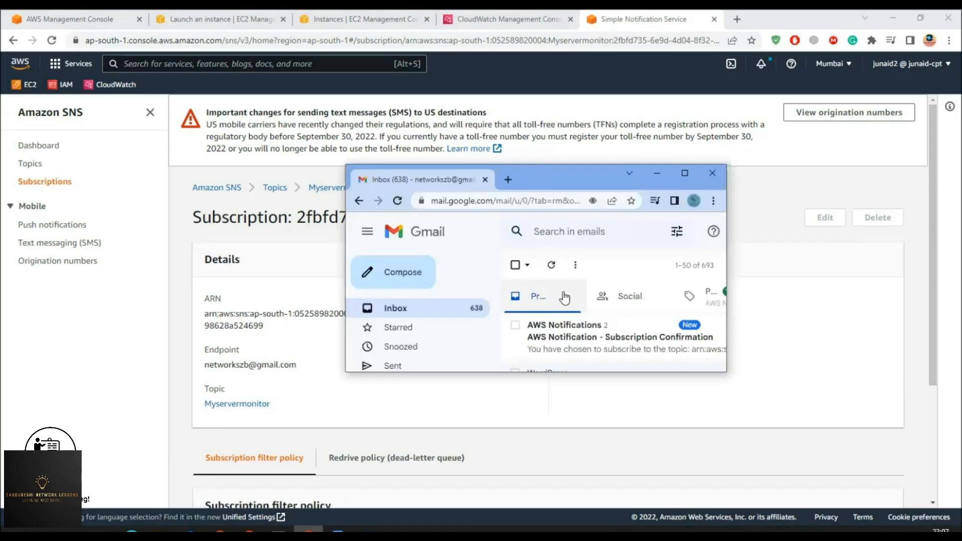
pyautogui.scroll(-3, 567, 301)
pyautogui.scroll(3, 569, 303)
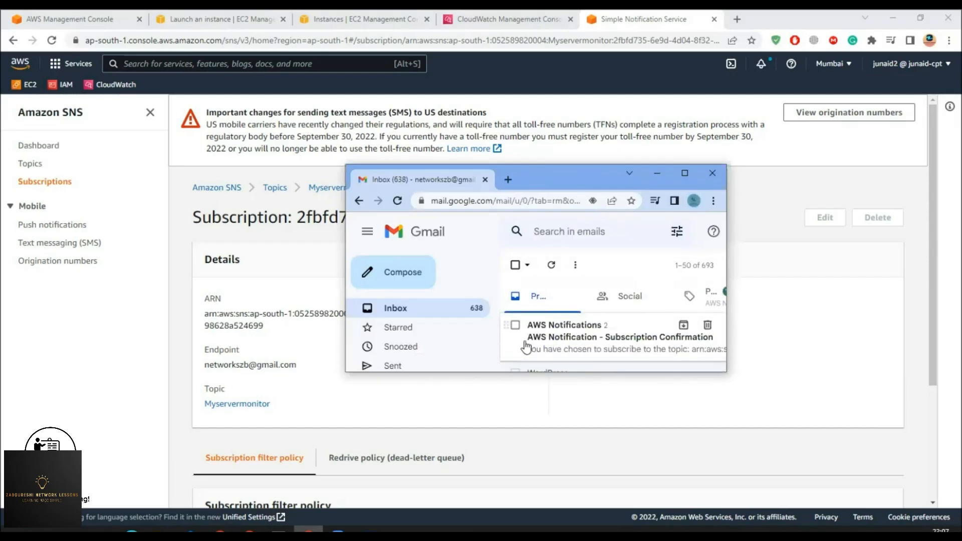
pyautogui.click(584, 349)
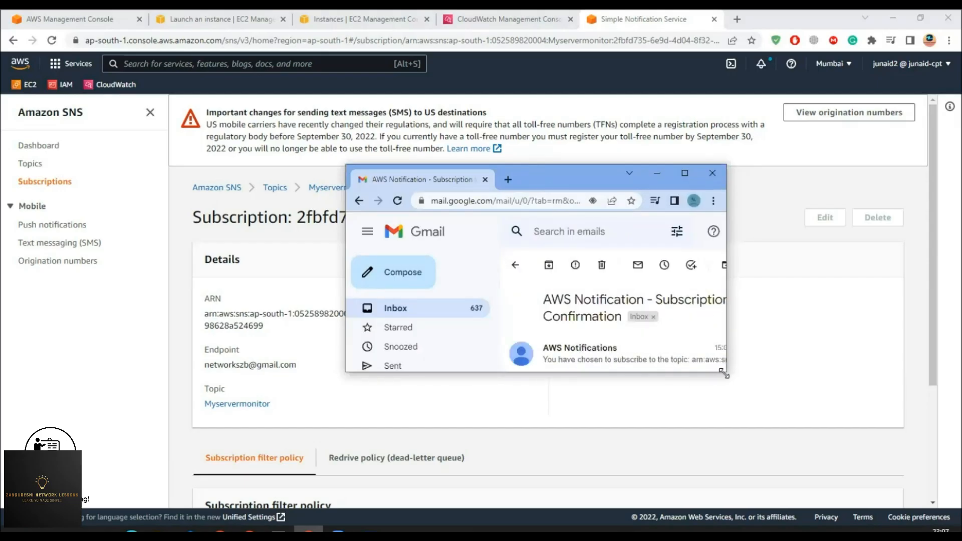
# - Expand the AWS Notification - Subscription Confirmation email and follow its Confirm subscription link
pyautogui.moveTo(723, 374); pyautogui.dragTo(917, 490)
pyautogui.click(580, 376)
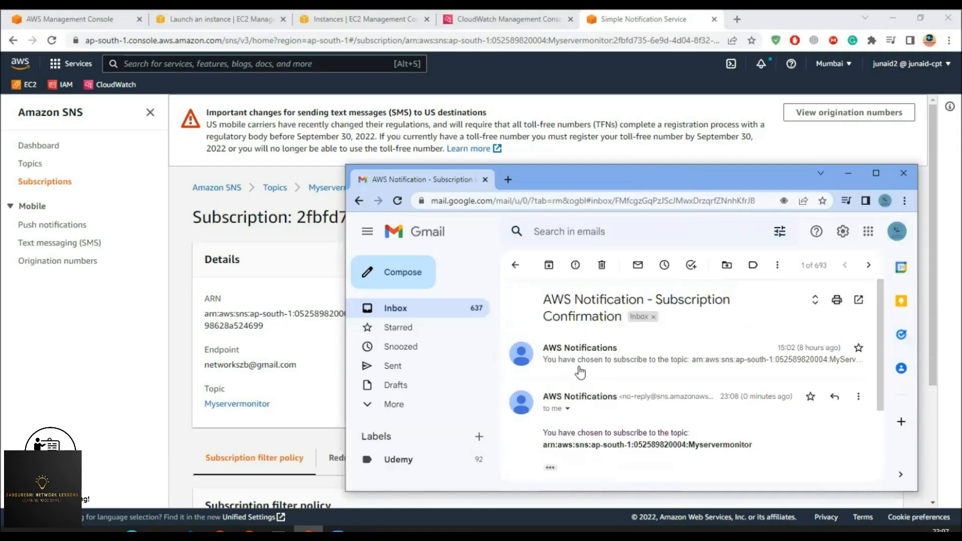
pyautogui.moveTo(549, 174); pyautogui.dragTo(457, 99)
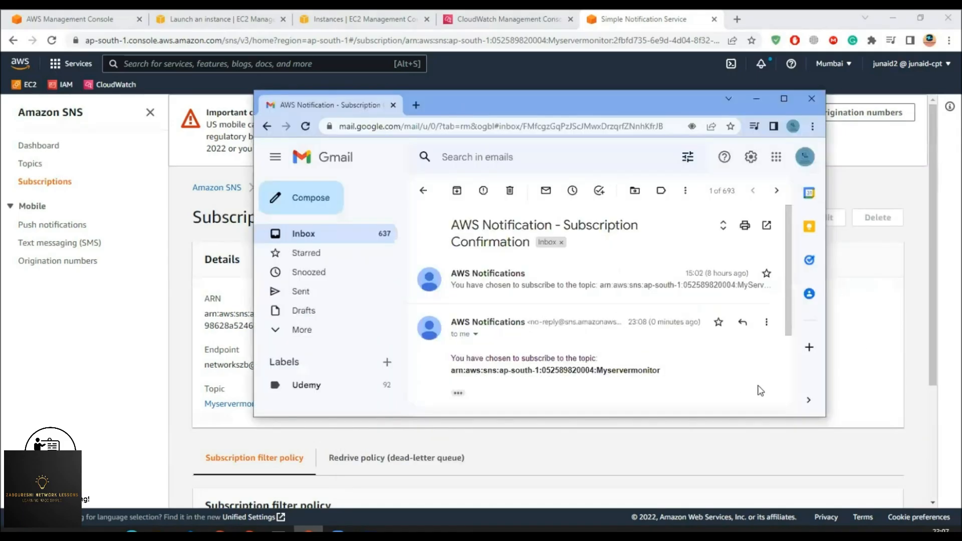
pyautogui.moveTo(823, 417); pyautogui.dragTo(931, 464)
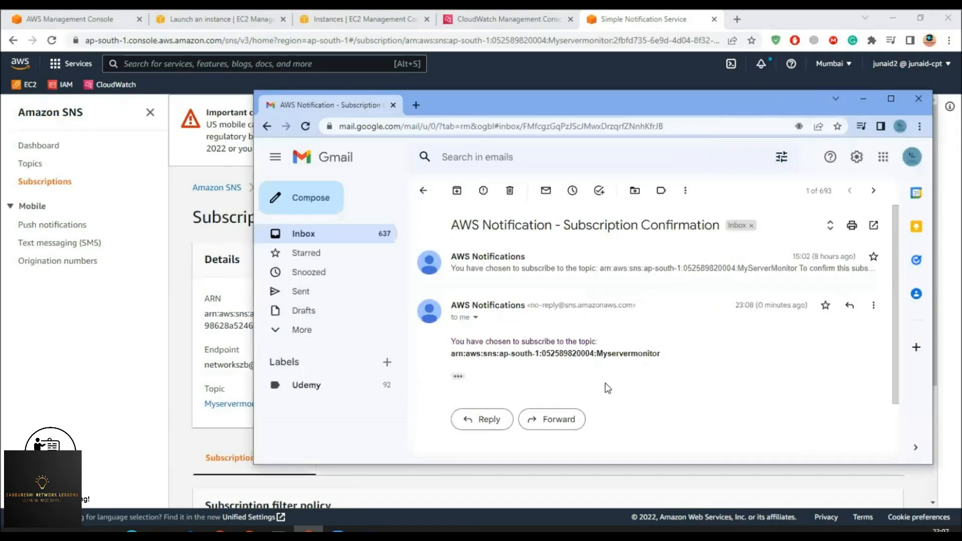
pyautogui.scroll(-3, 591, 371)
pyautogui.click(458, 313)
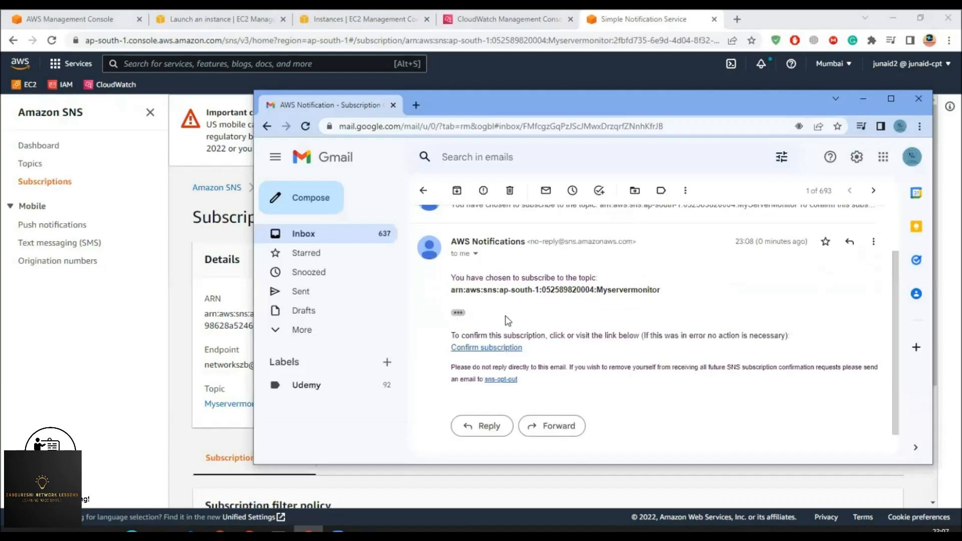
pyautogui.click(477, 349)
pyautogui.click(138, 363)
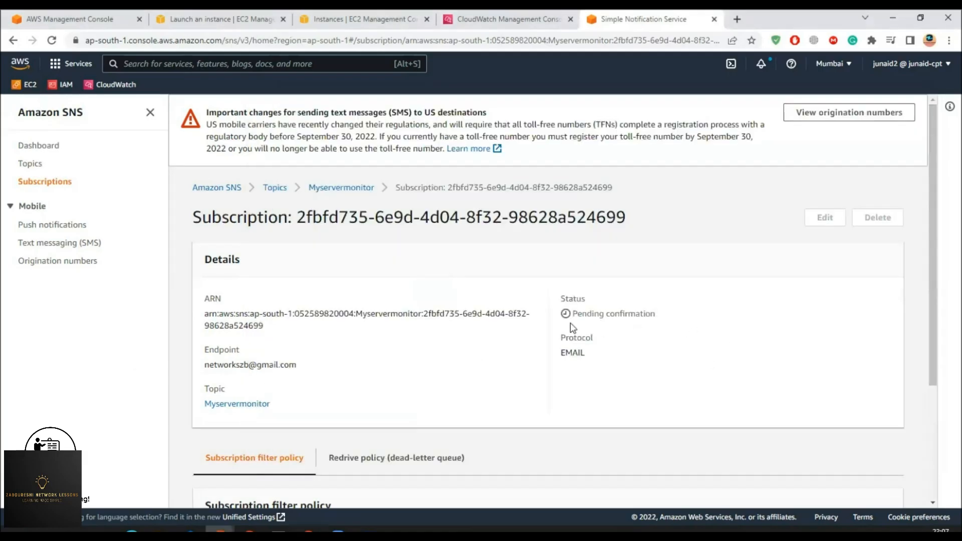
# - Reopen Myservermonitor from Topics and verify the email subscription's status reads Confirmed on its details page
pyautogui.moveTo(577, 312); pyautogui.dragTo(656, 314)
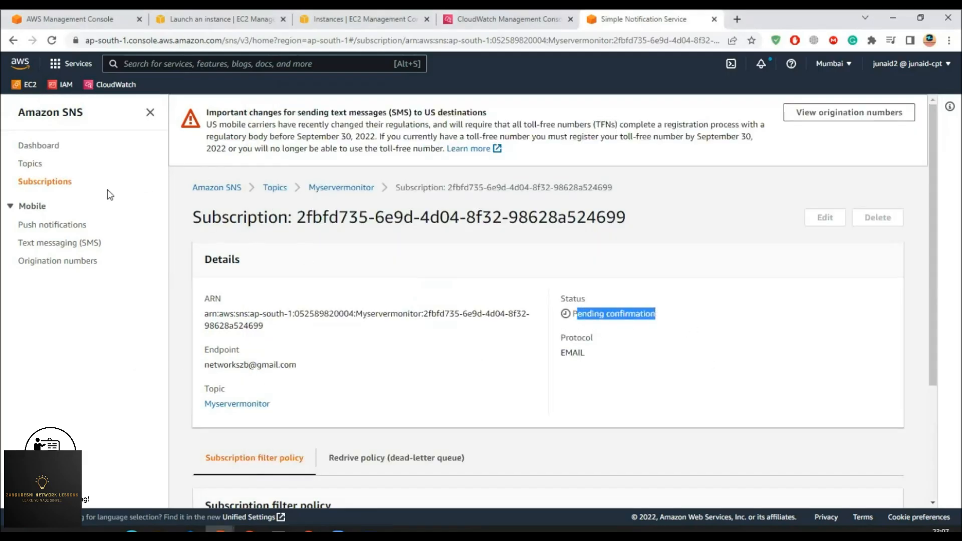
pyautogui.click(277, 189)
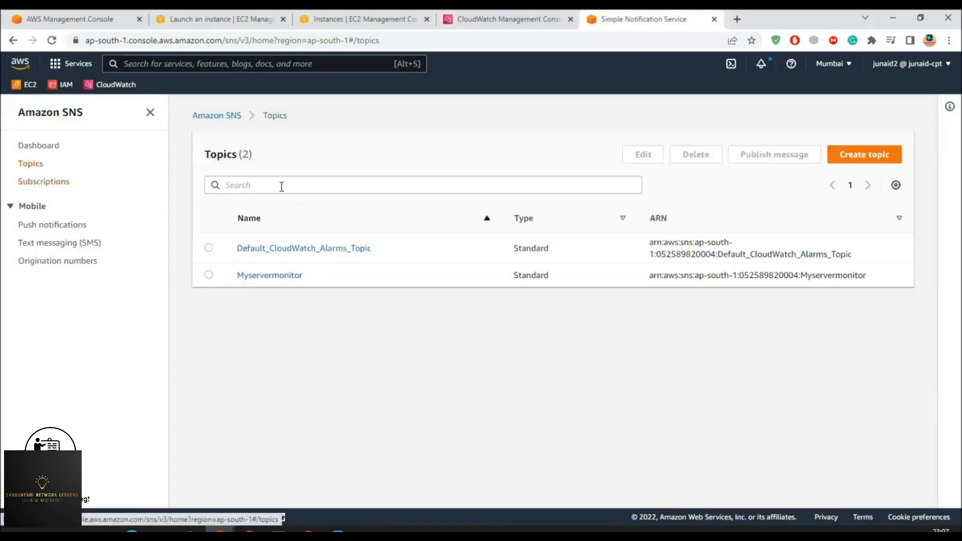
pyautogui.click(255, 275)
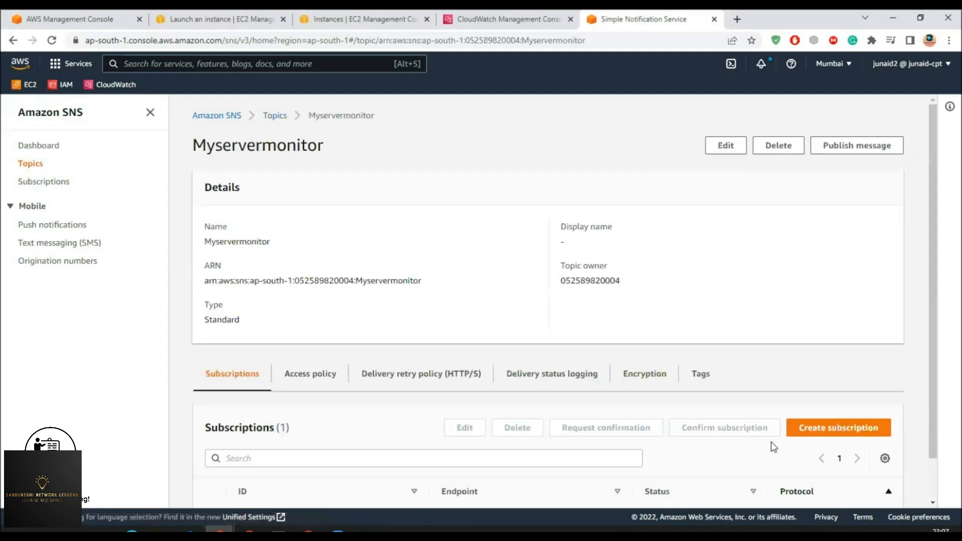
pyautogui.scroll(-1, 781, 451)
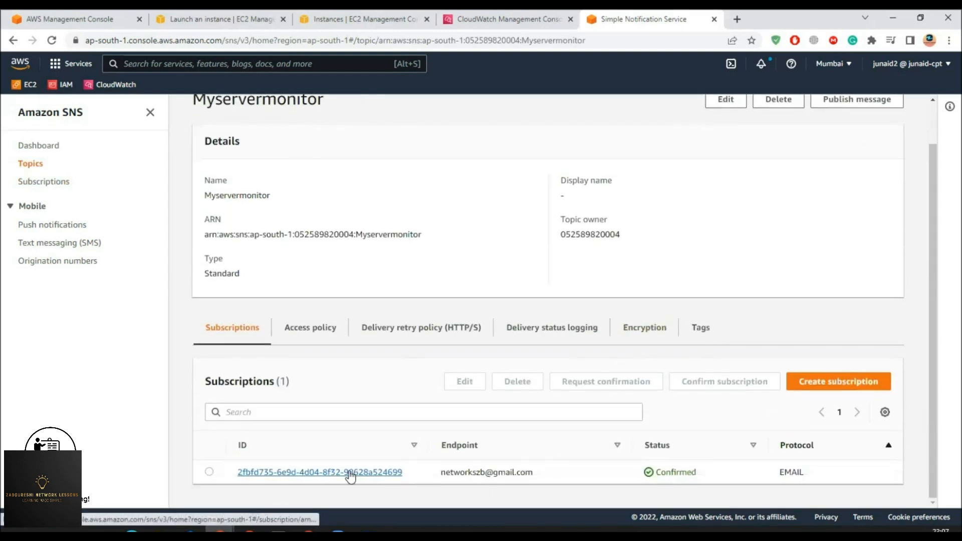
pyautogui.doubleClick(675, 472)
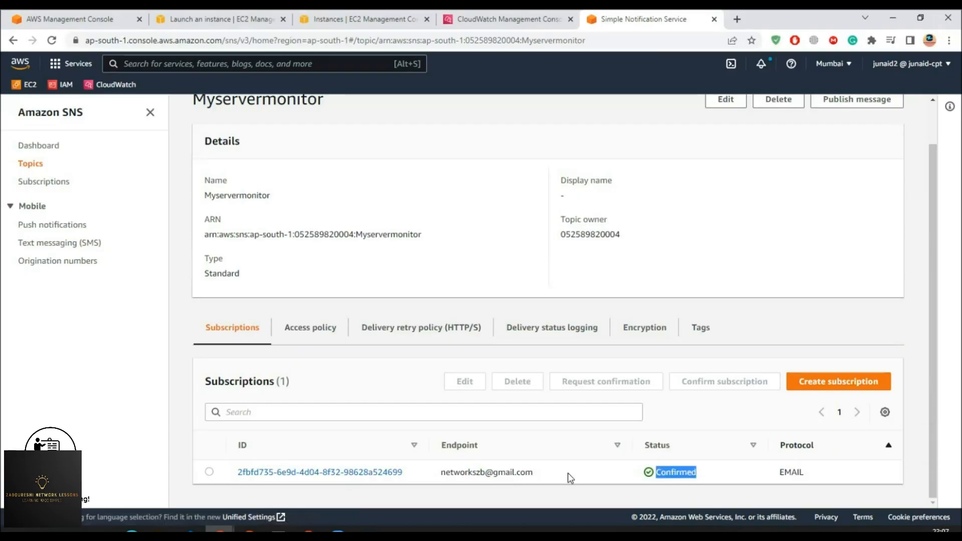
pyautogui.click(349, 480)
pyautogui.scroll(-3, 569, 261)
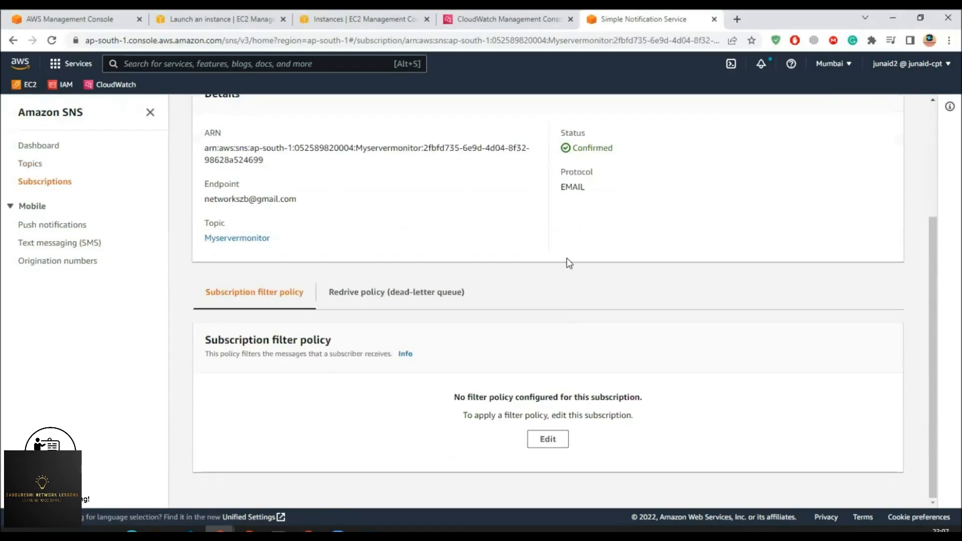
pyautogui.doubleClick(576, 147)
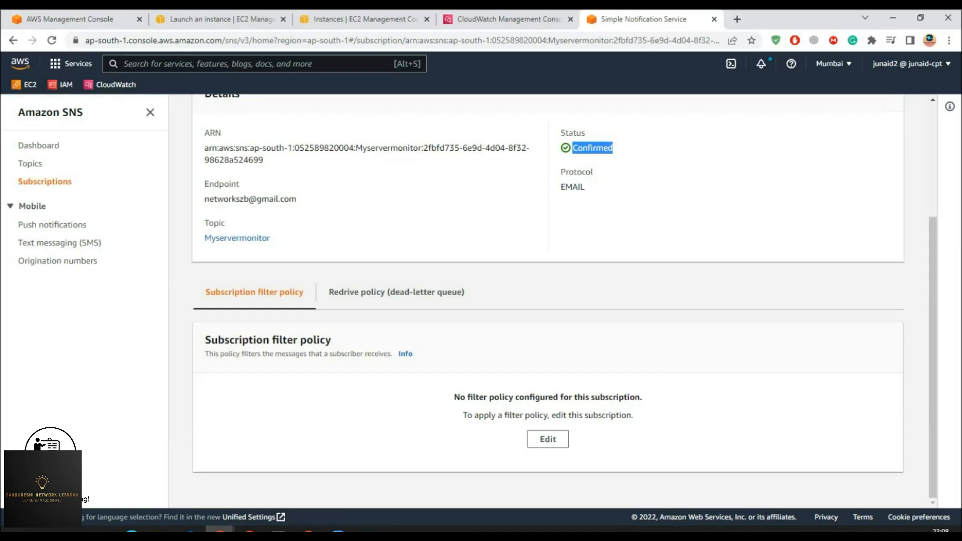
# - Copy the Ec2monitor instance ID from the CloudWatch metrics view
pyautogui.click(466, 20)
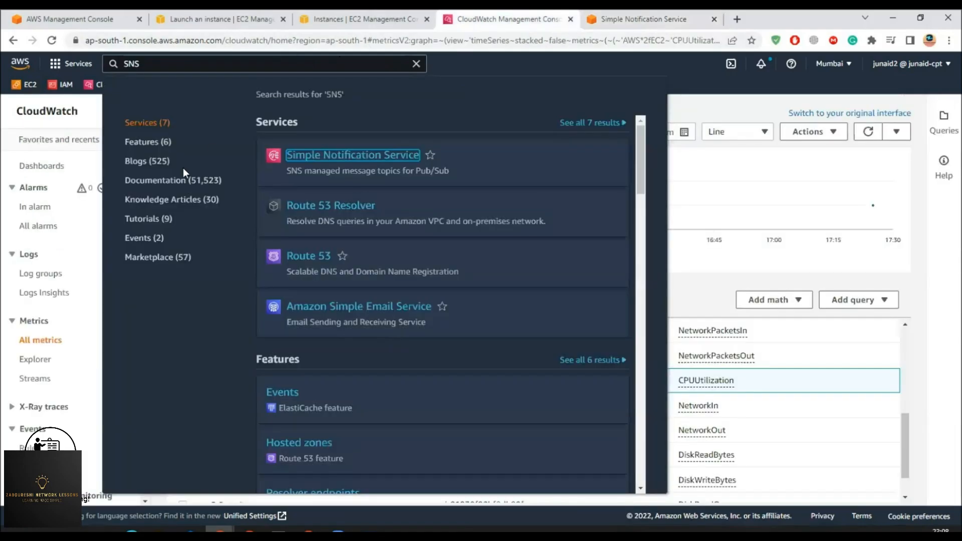
pyautogui.click(716, 278)
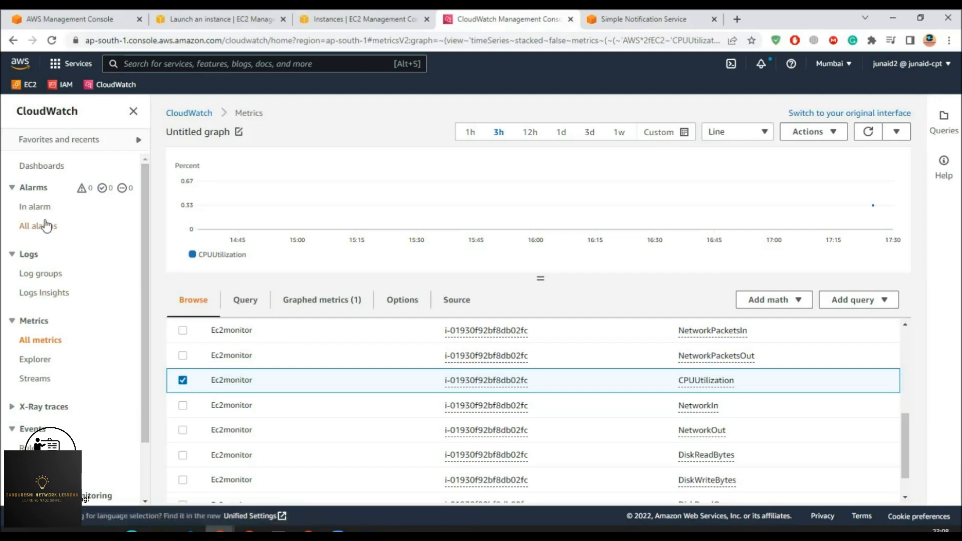
pyautogui.moveTo(533, 335); pyautogui.dragTo(442, 333)
pyautogui.rightClick(458, 332)
pyautogui.click(491, 341)
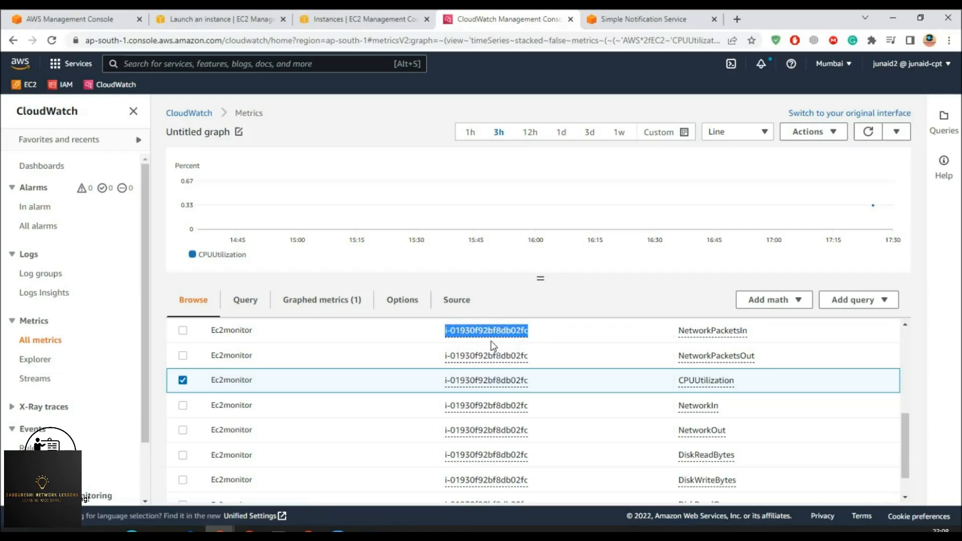
# - Go to All alarms in CloudWatch and start a new alarm
pyautogui.click(39, 211)
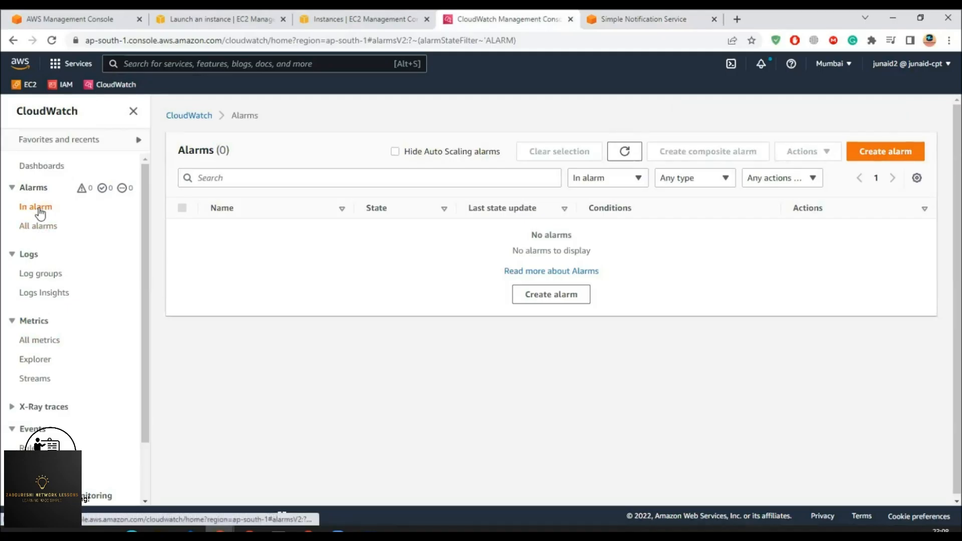
pyautogui.click(37, 226)
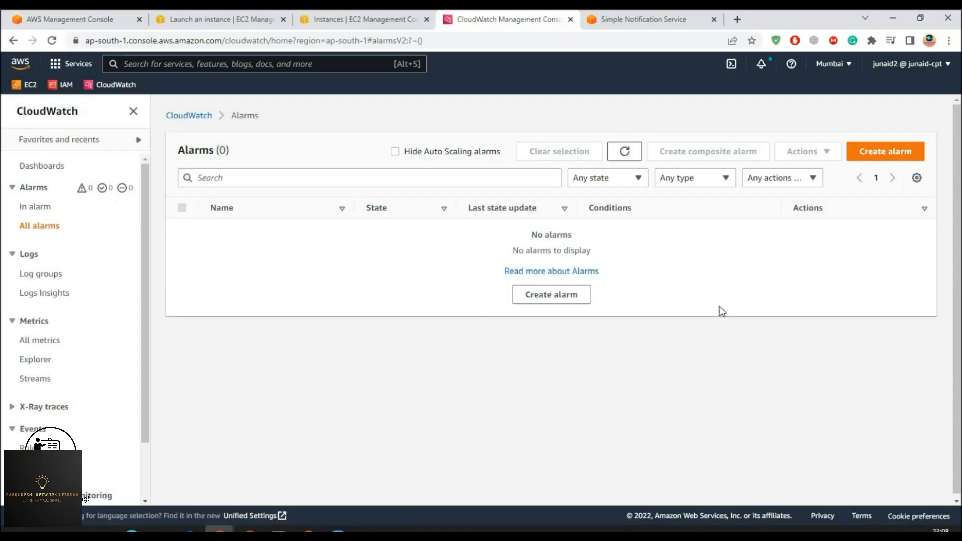
pyautogui.click(521, 295)
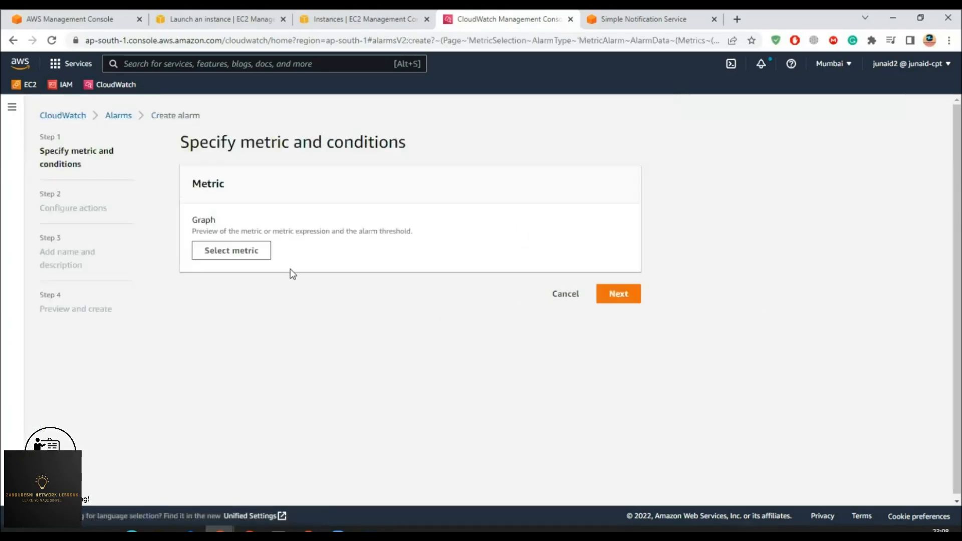
# - Pick the Ec2monitor CPUUtilization metric from EC2 per-instance metrics, searching by the pasted instance ID
pyautogui.click(230, 252)
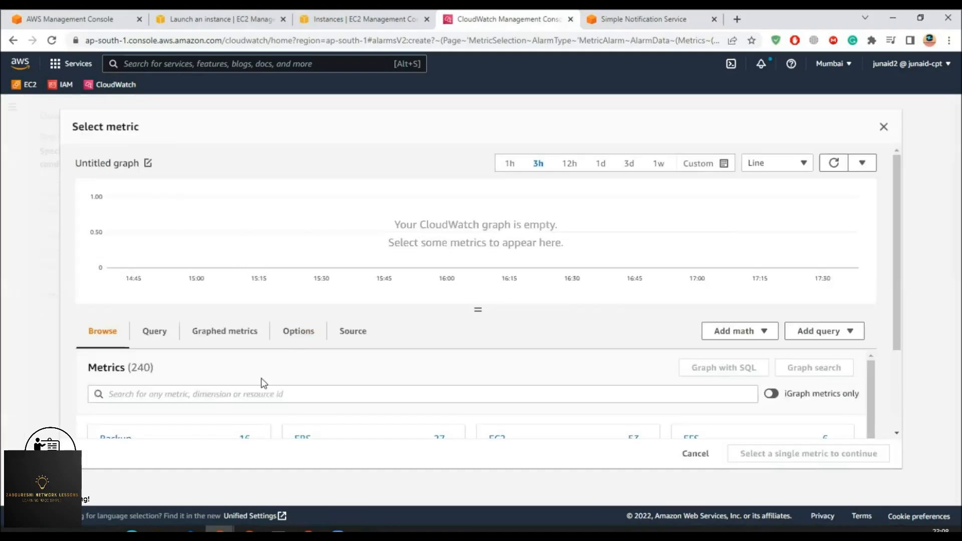
pyautogui.scroll(-2, 263, 391)
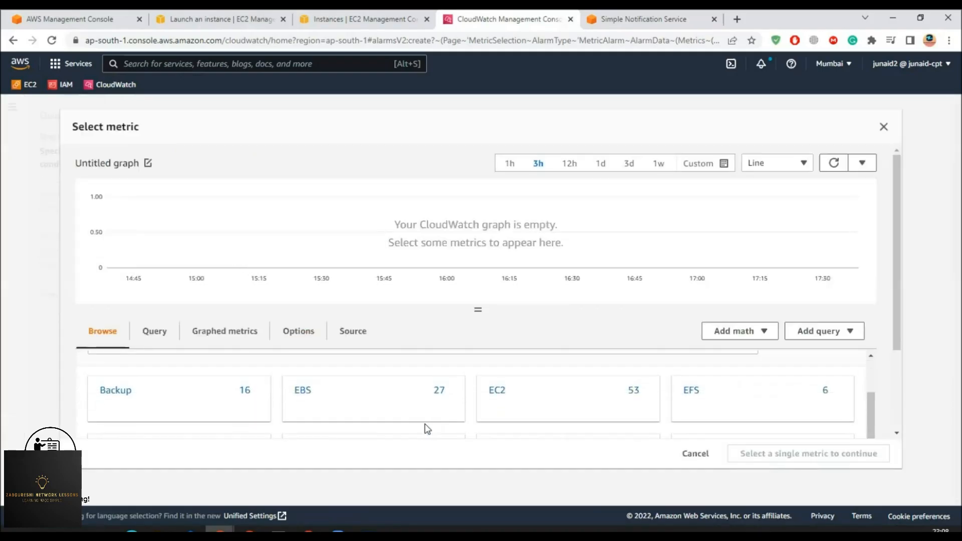
pyautogui.scroll(-3, 221, 414)
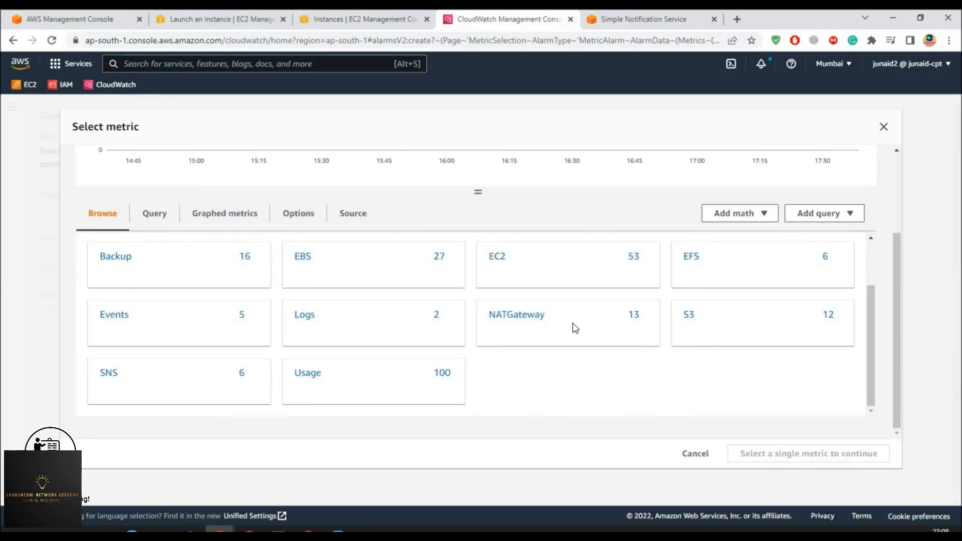
pyautogui.click(498, 264)
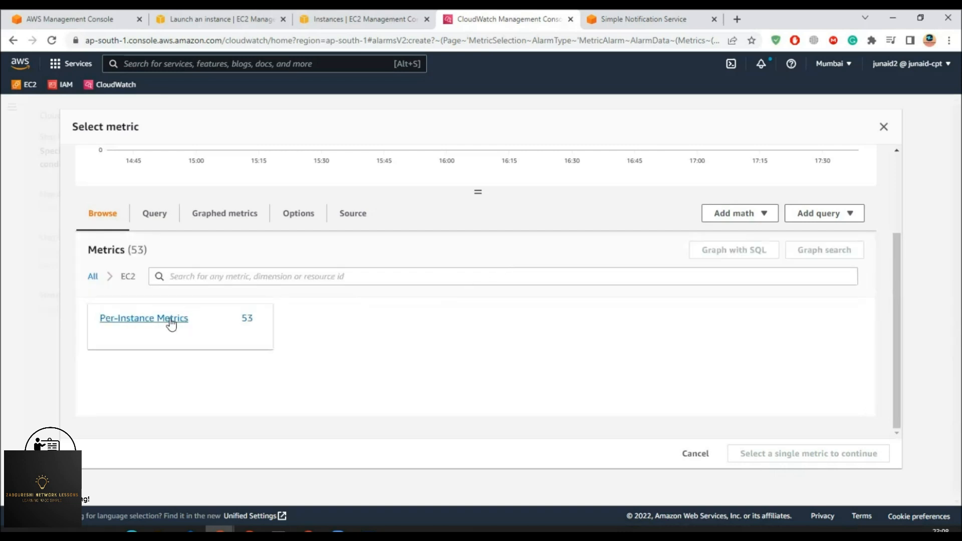
pyautogui.click(171, 323)
pyautogui.click(305, 279)
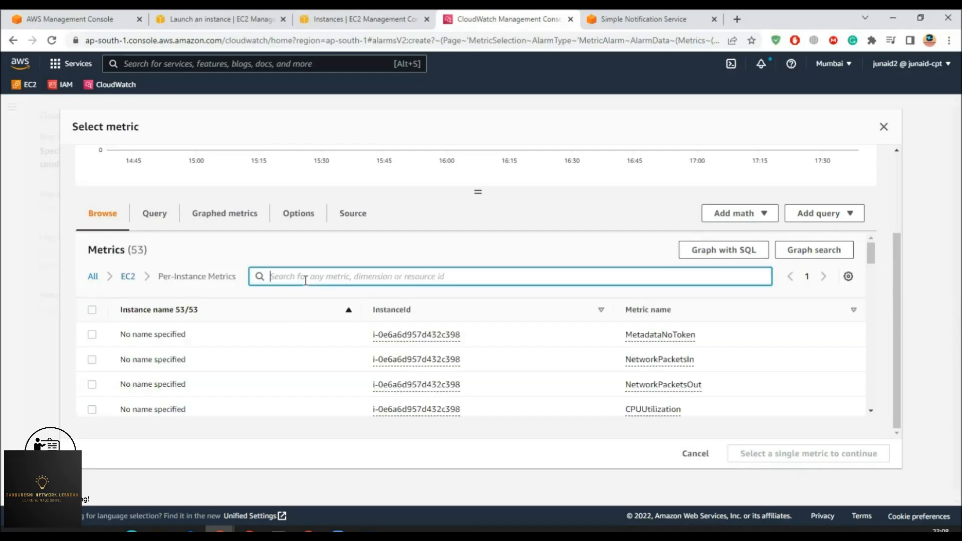
pyautogui.write('i-01930f92bf8db02fc')
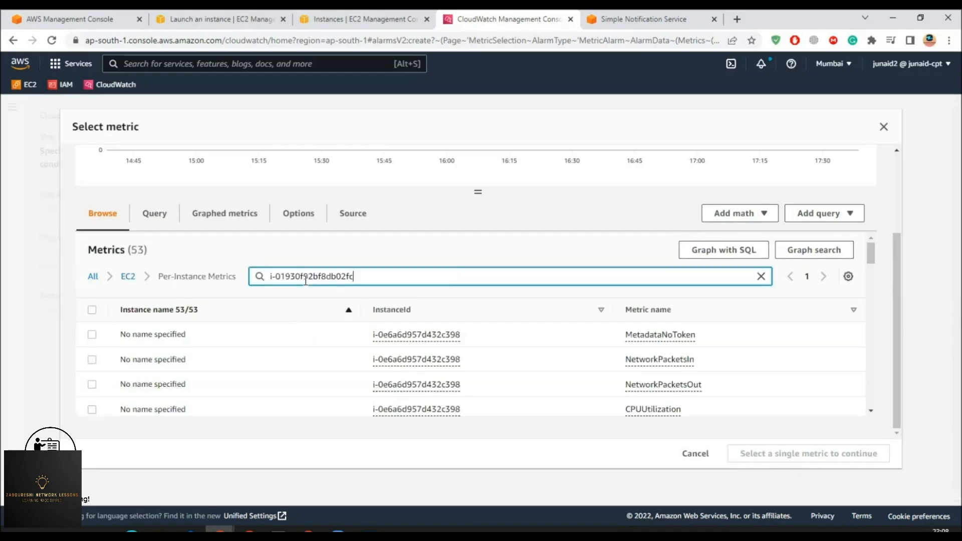
pyautogui.press('Return')
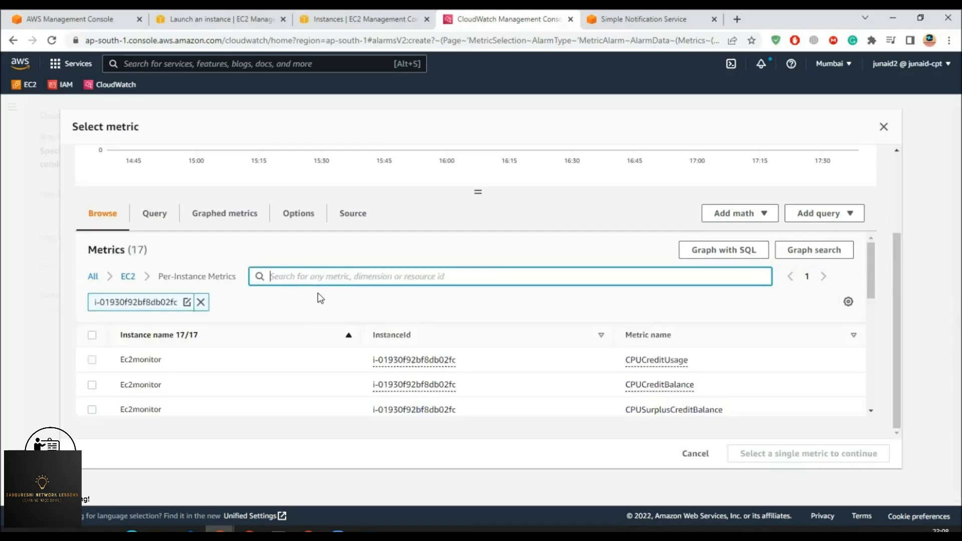
pyautogui.scroll(-2, 334, 360)
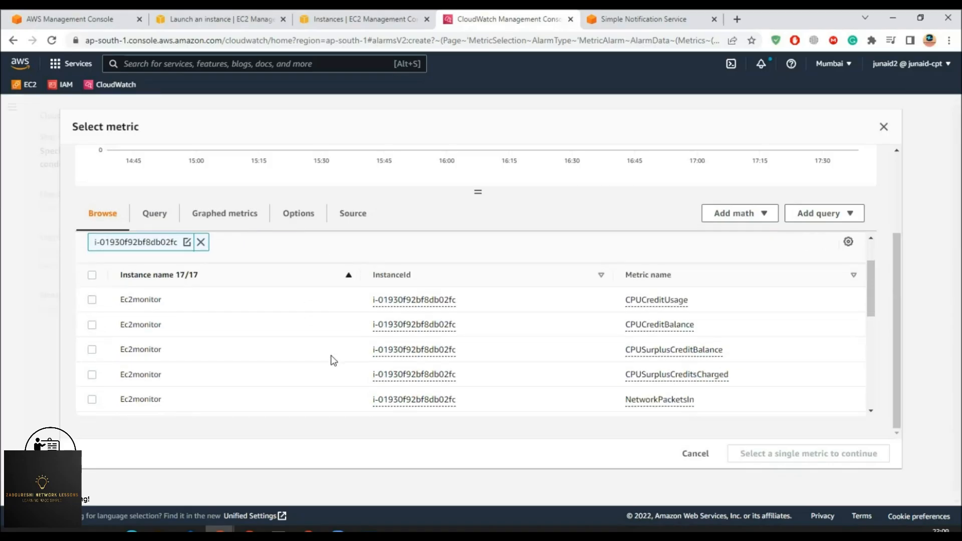
pyautogui.scroll(-1, 702, 383)
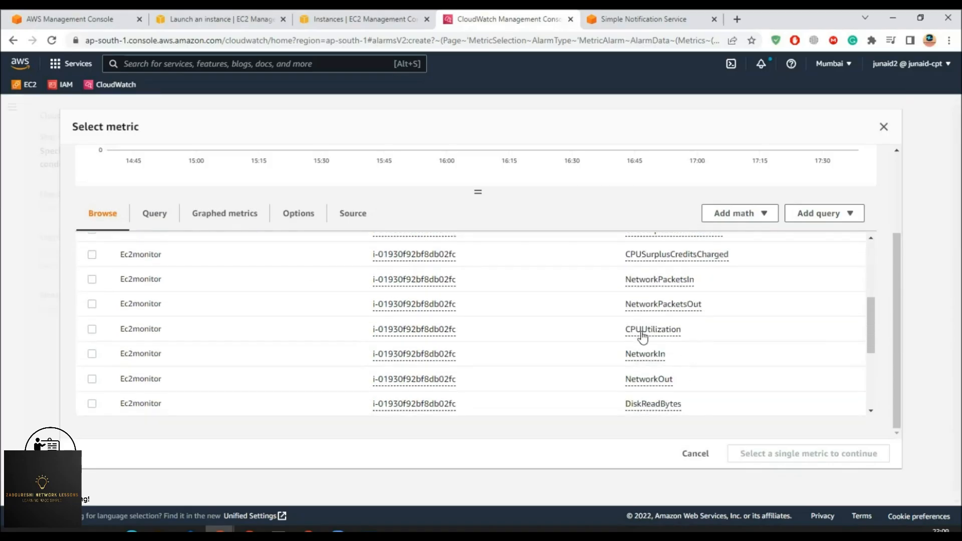
pyautogui.click(92, 330)
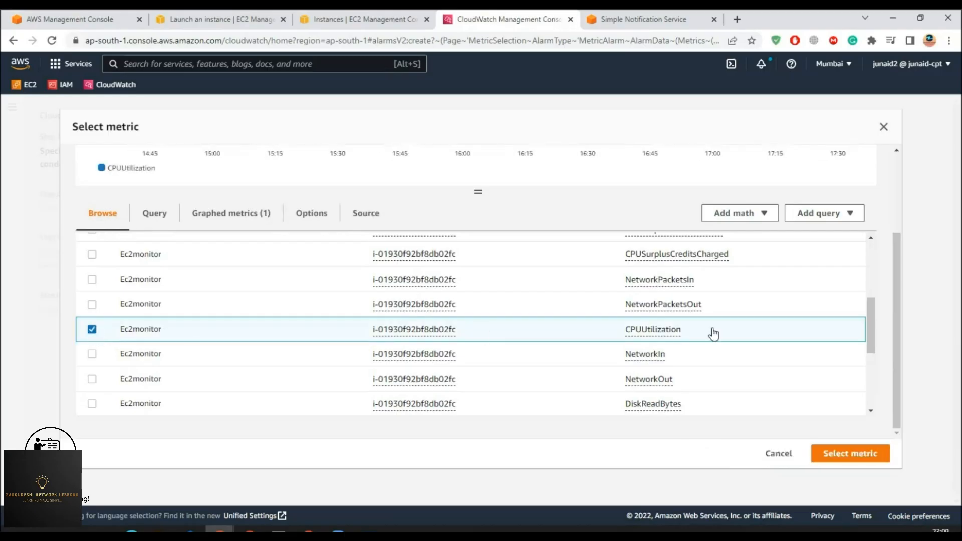
pyautogui.click(854, 454)
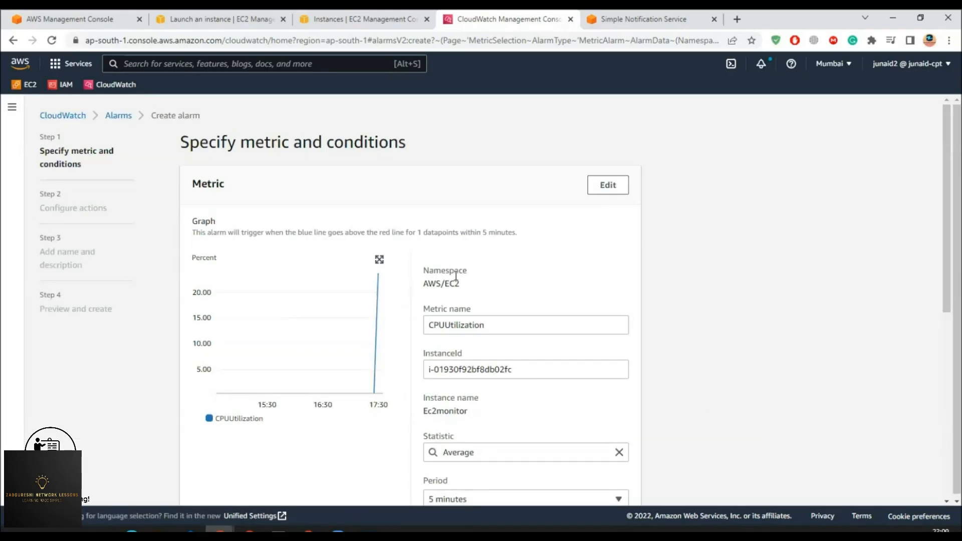
# - Keep Average as the statistic and set the period to 1 minute
pyautogui.moveTo(492, 326); pyautogui.dragTo(378, 320)
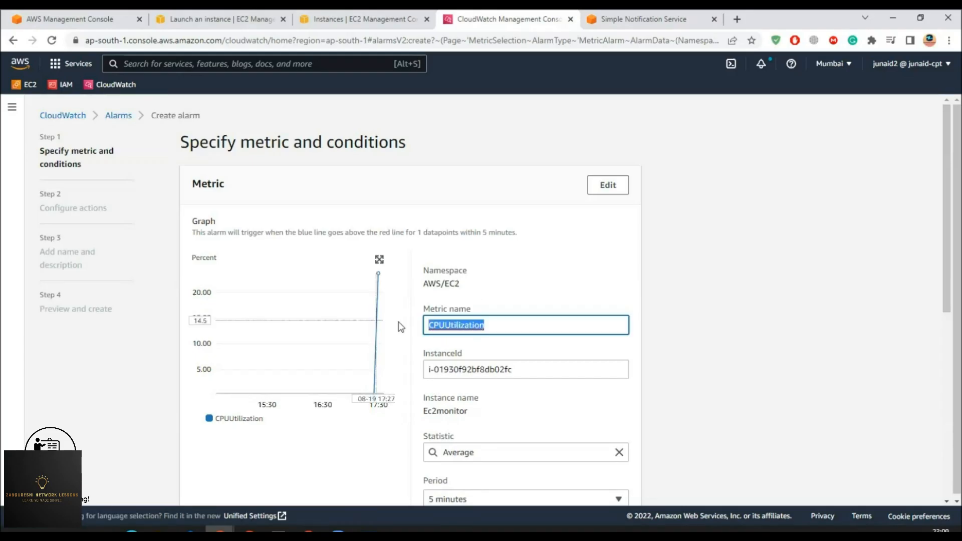
pyautogui.moveTo(500, 326); pyautogui.dragTo(411, 335)
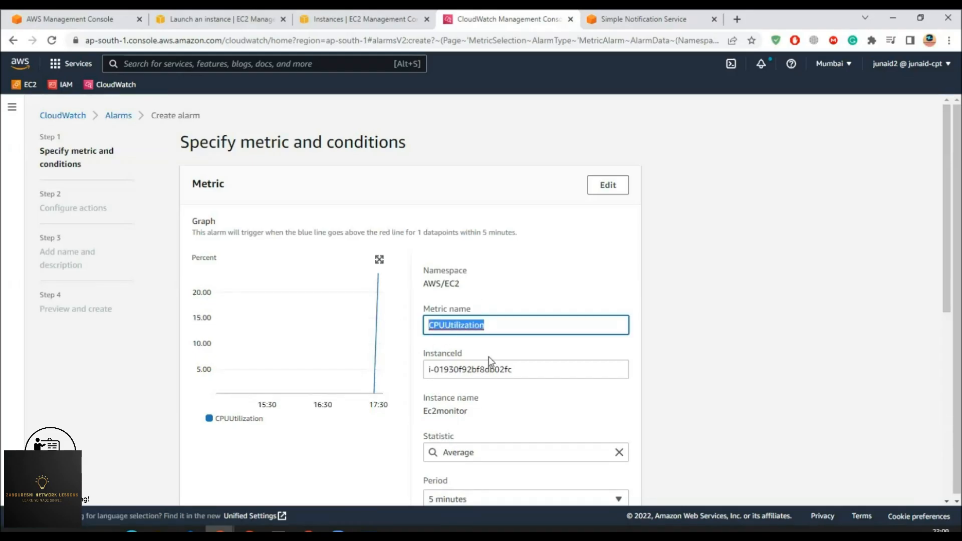
pyautogui.scroll(-2, 494, 373)
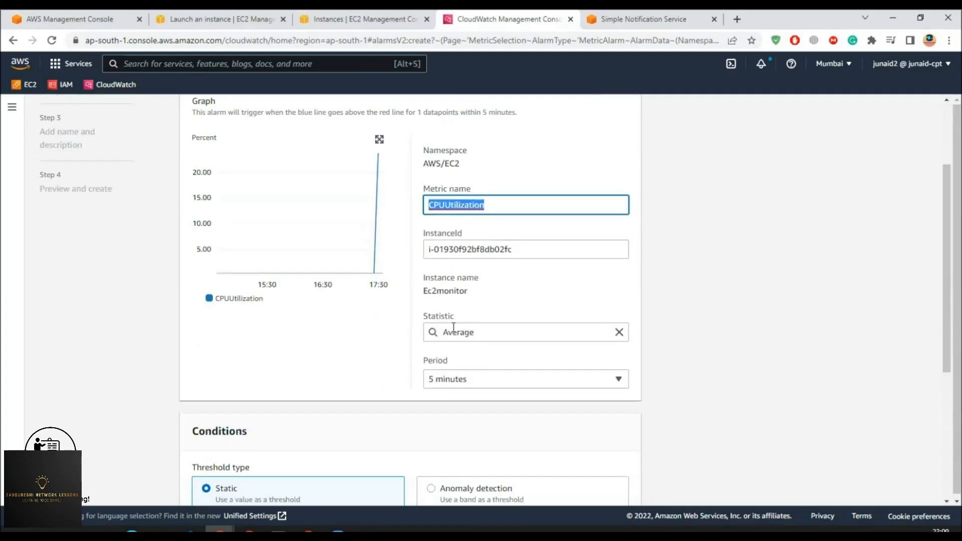
pyautogui.click(476, 333)
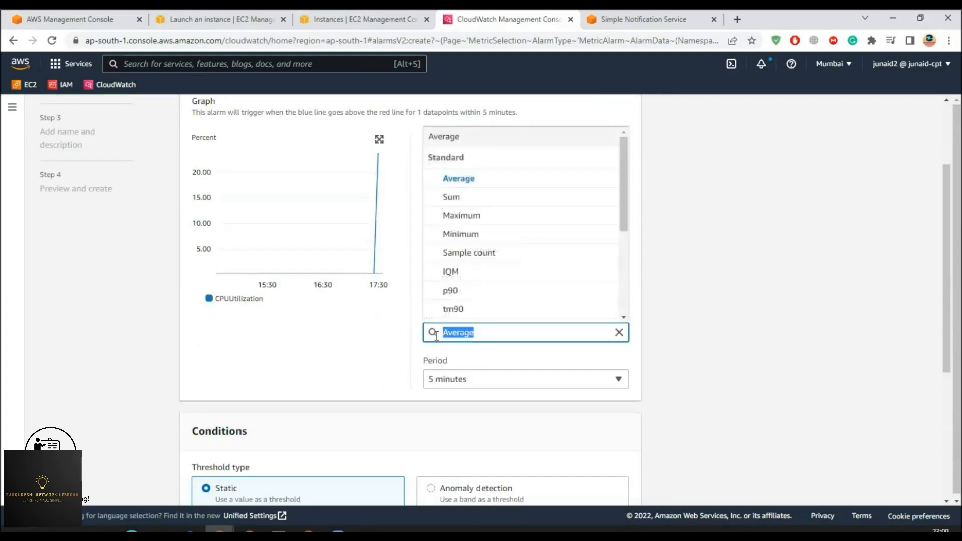
pyautogui.click(495, 380)
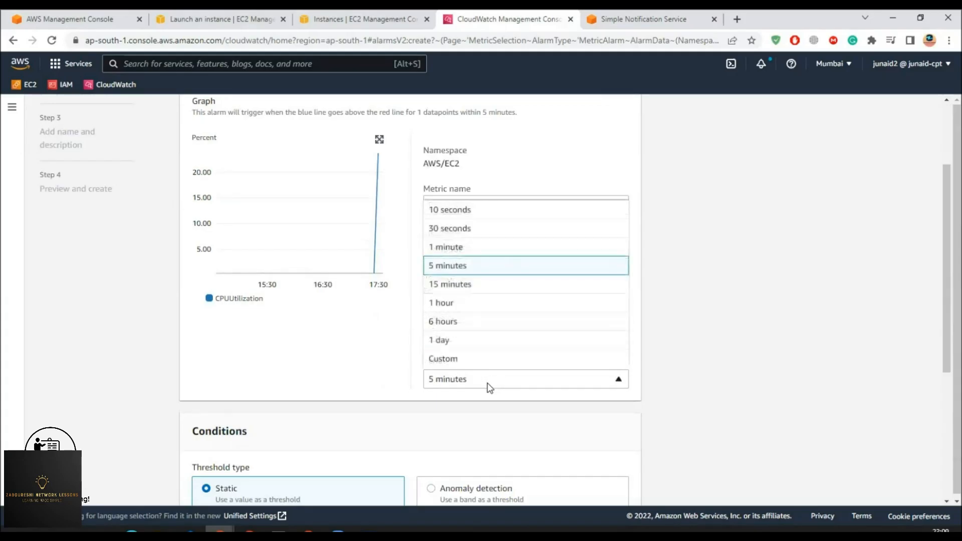
pyautogui.click(456, 253)
pyautogui.scroll(-3, 469, 386)
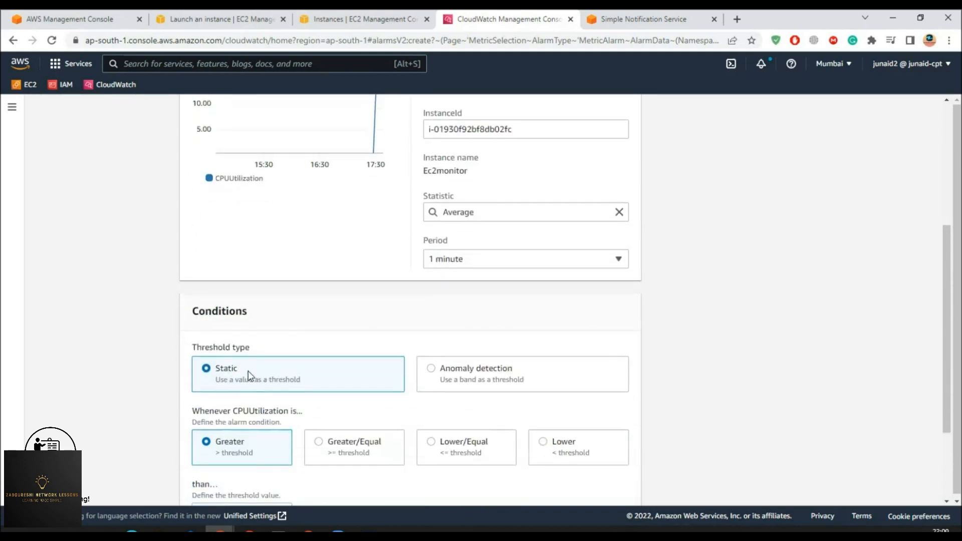
pyautogui.moveTo(205, 312); pyautogui.dragTo(225, 339)
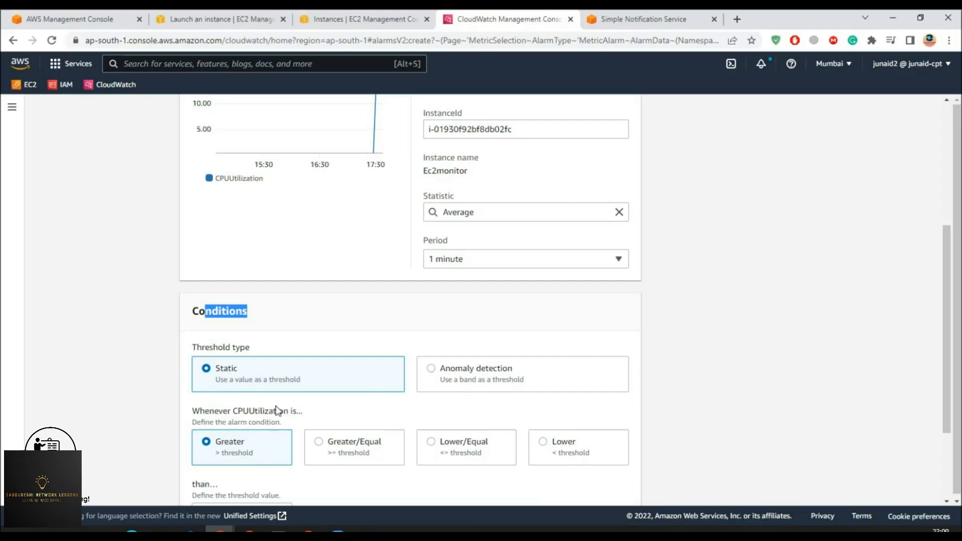
pyautogui.scroll(-2, 228, 450)
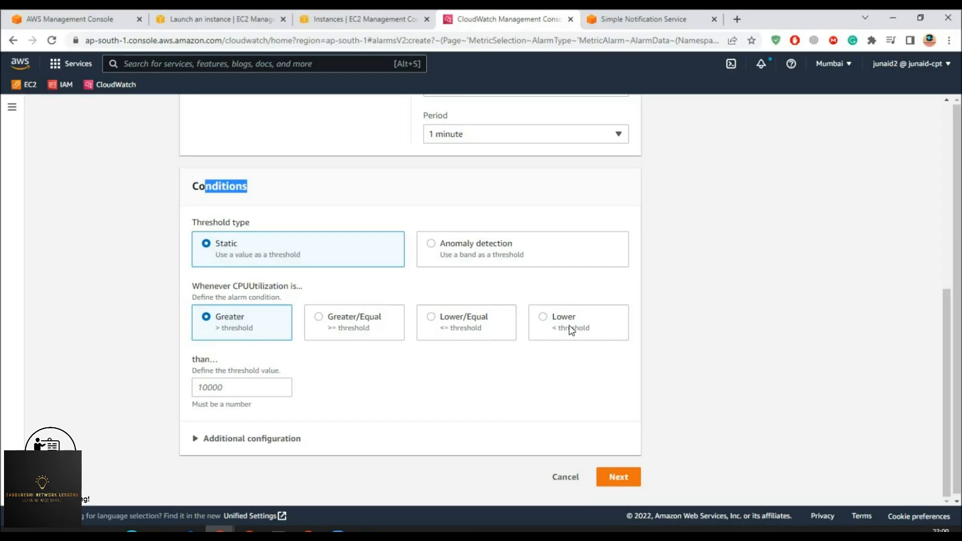
# - Enter 50 as the Static Greater-than threshold and continue to Configure actions
pyautogui.click(232, 388)
pyautogui.write('50')
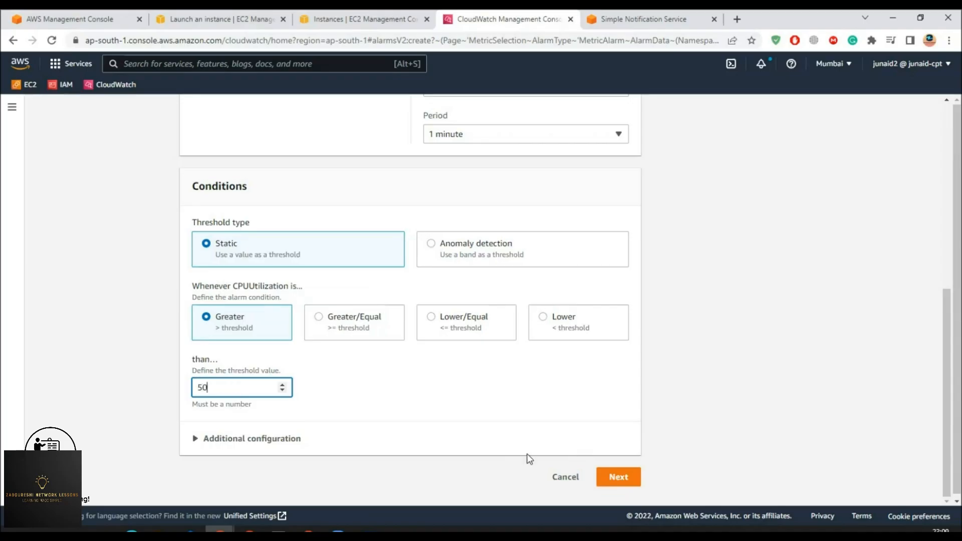
pyautogui.moveTo(243, 388); pyautogui.dragTo(183, 389)
pyautogui.write('70')
pyautogui.press('BackSpace')
pyautogui.press('BackSpace')
pyautogui.write('50')
pyautogui.click(611, 479)
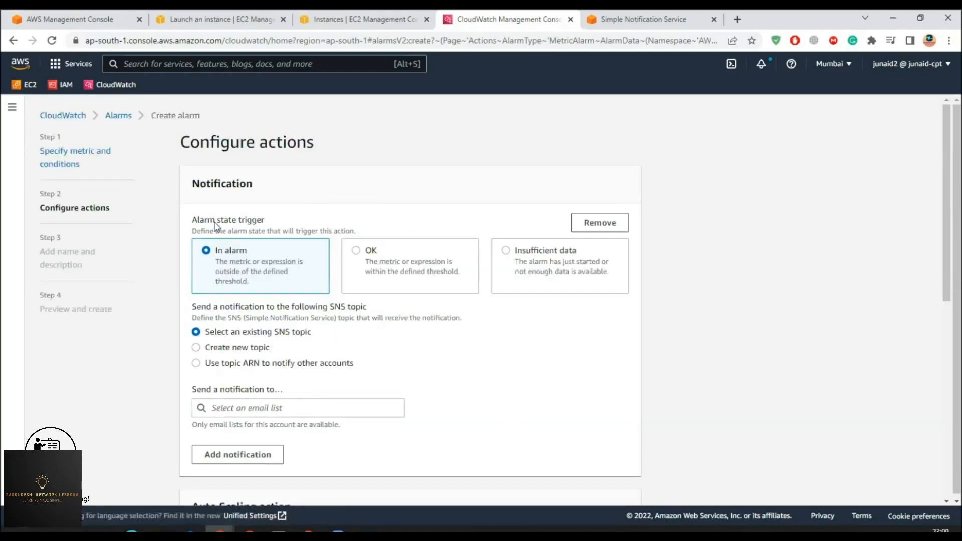
# - Trigger on In alarm and send notifications to the existing Myservermonitor SNS topic
pyautogui.moveTo(219, 222); pyautogui.dragTo(269, 226)
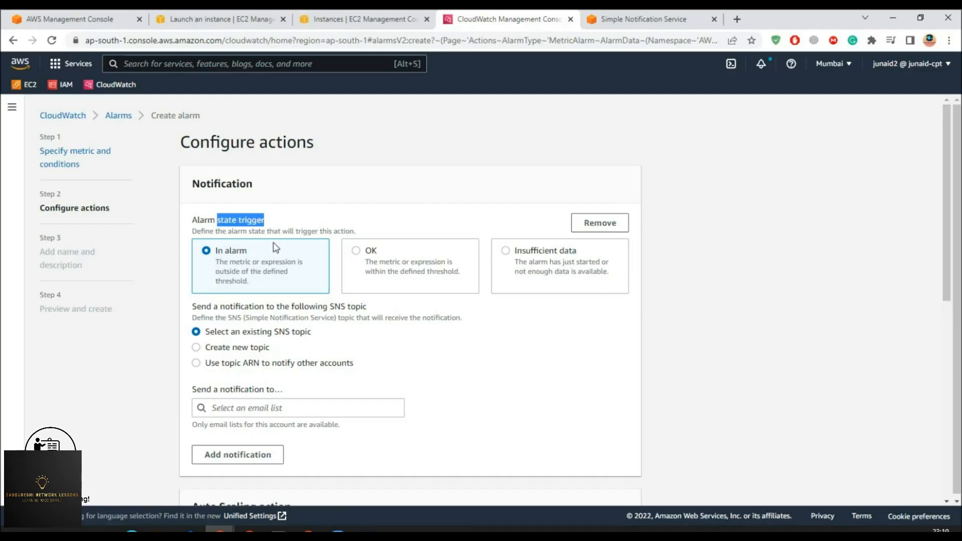
pyautogui.click(358, 254)
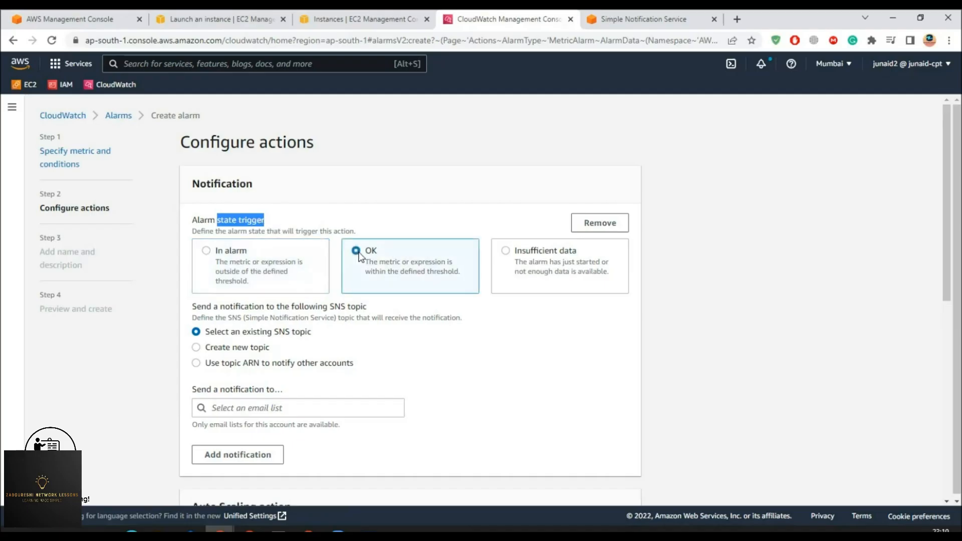
pyautogui.click(232, 250)
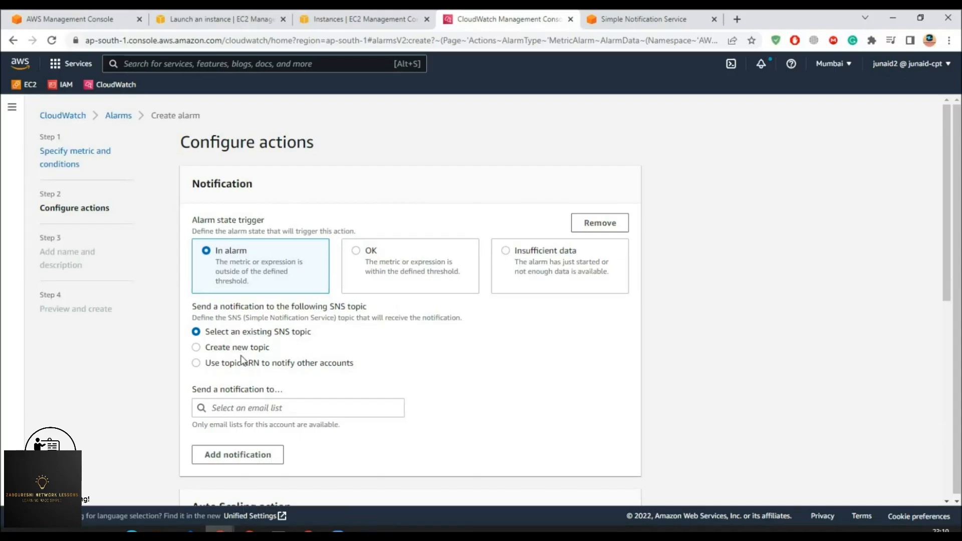
pyautogui.click(259, 409)
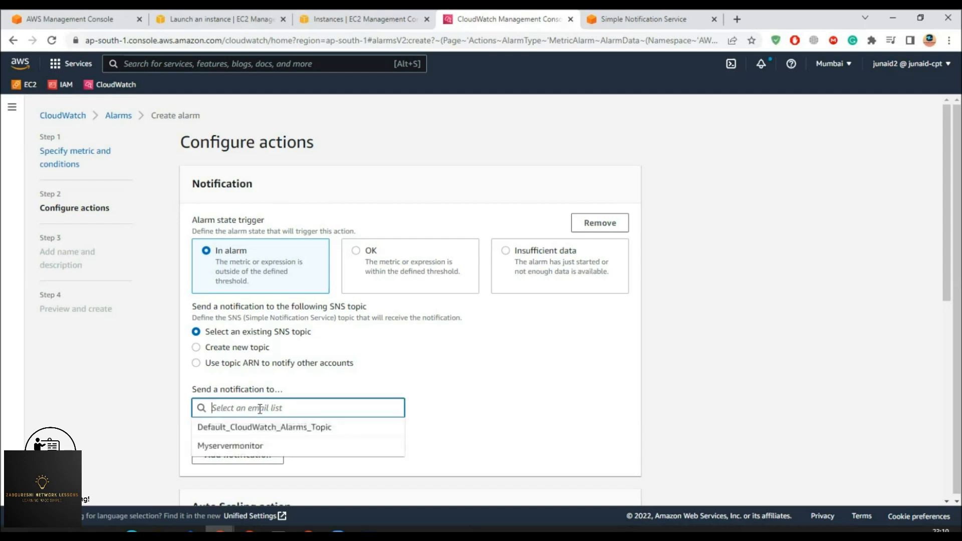
pyautogui.click(233, 447)
pyautogui.scroll(-2, 223, 441)
pyautogui.moveTo(207, 344); pyautogui.dragTo(271, 344)
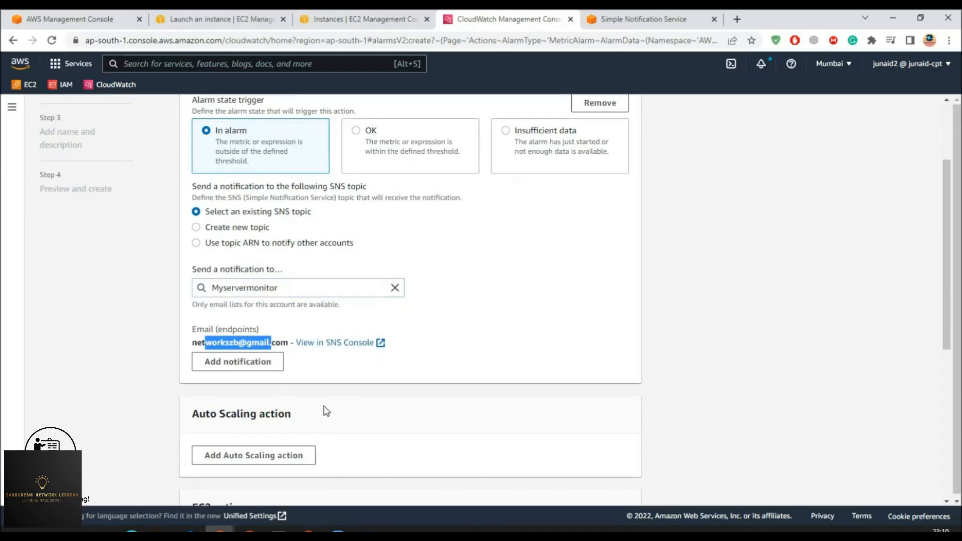
pyautogui.scroll(-3, 327, 412)
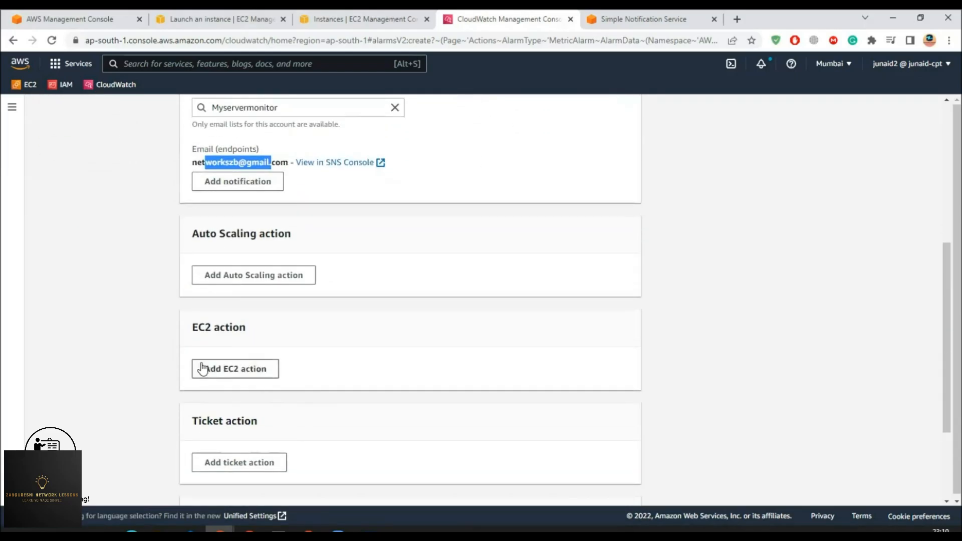
pyautogui.scroll(4, 455, 326)
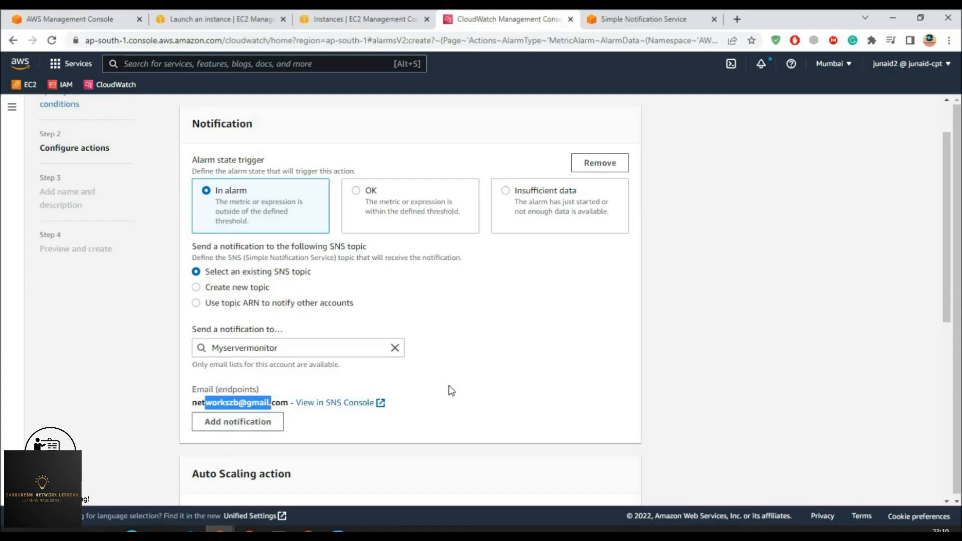
pyautogui.scroll(-5, 452, 391)
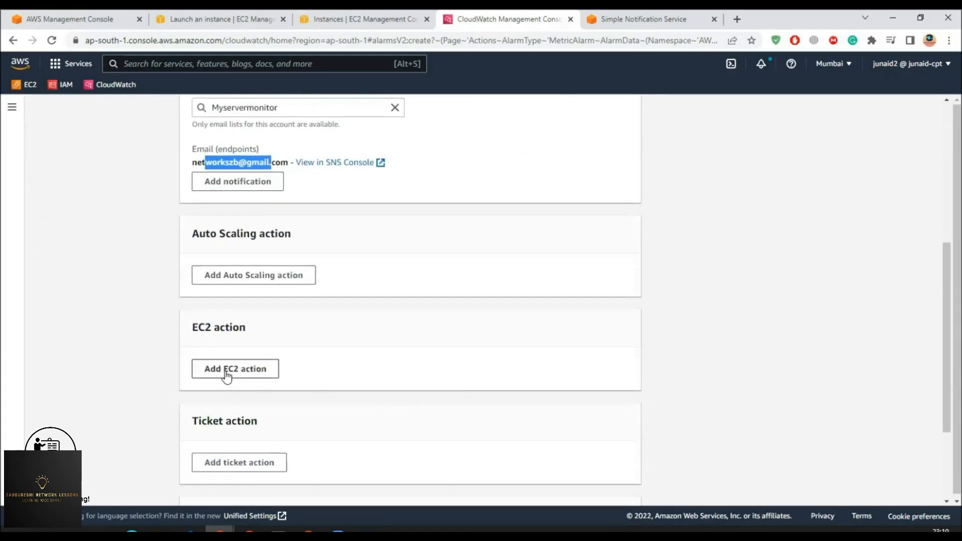
# - Add an In alarm EC2 action that terminates the instance, then continue to Step 3
pyautogui.click(227, 371)
pyautogui.scroll(-2, 294, 386)
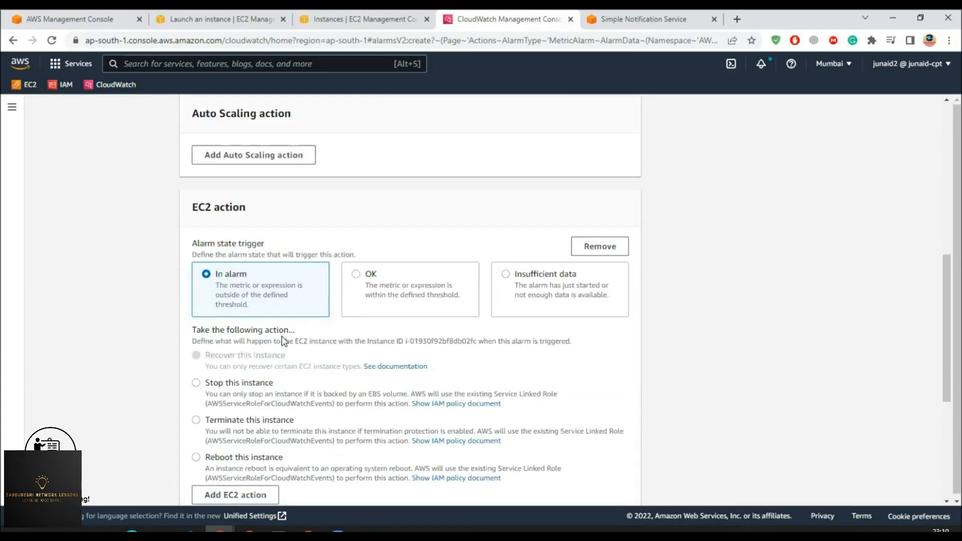
pyautogui.scroll(-1, 265, 365)
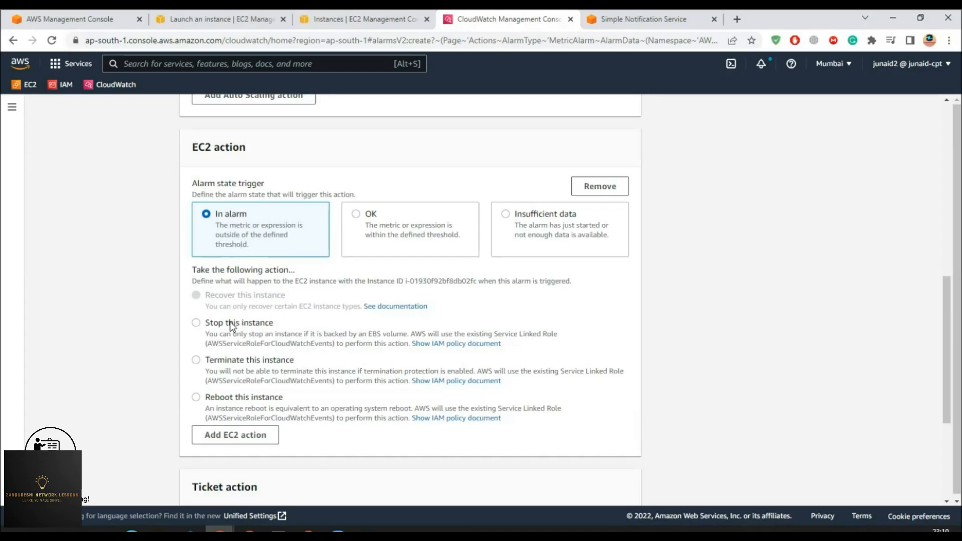
pyautogui.click(230, 358)
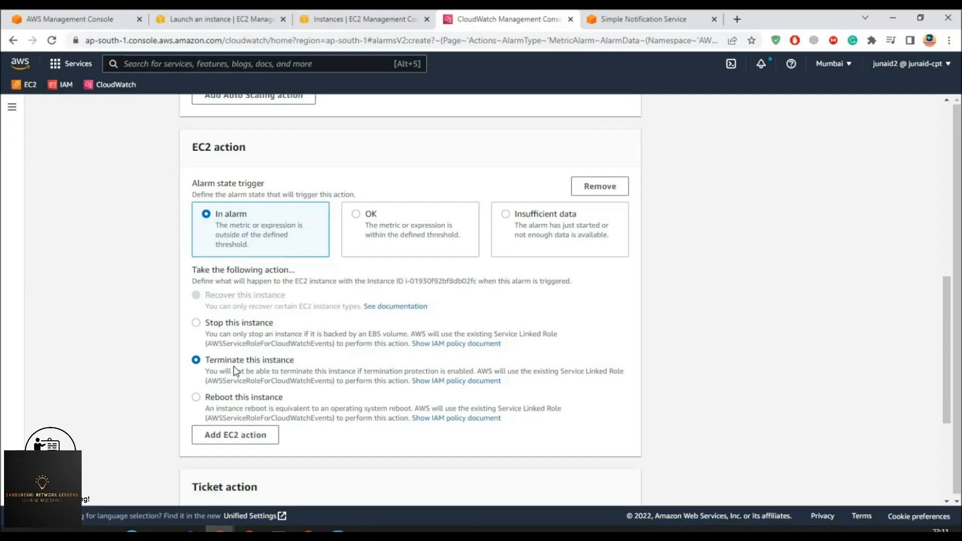
pyautogui.scroll(-4, 234, 366)
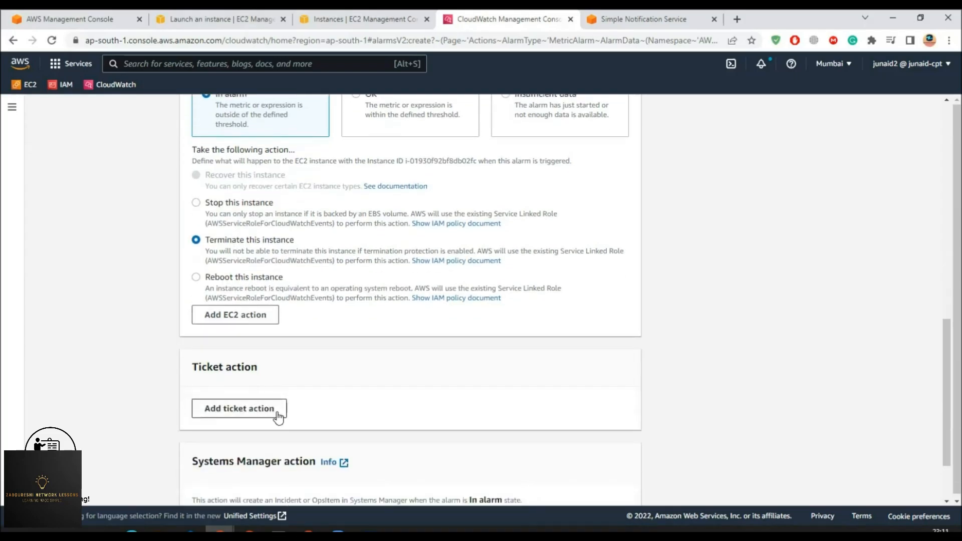
pyautogui.scroll(-1, 293, 409)
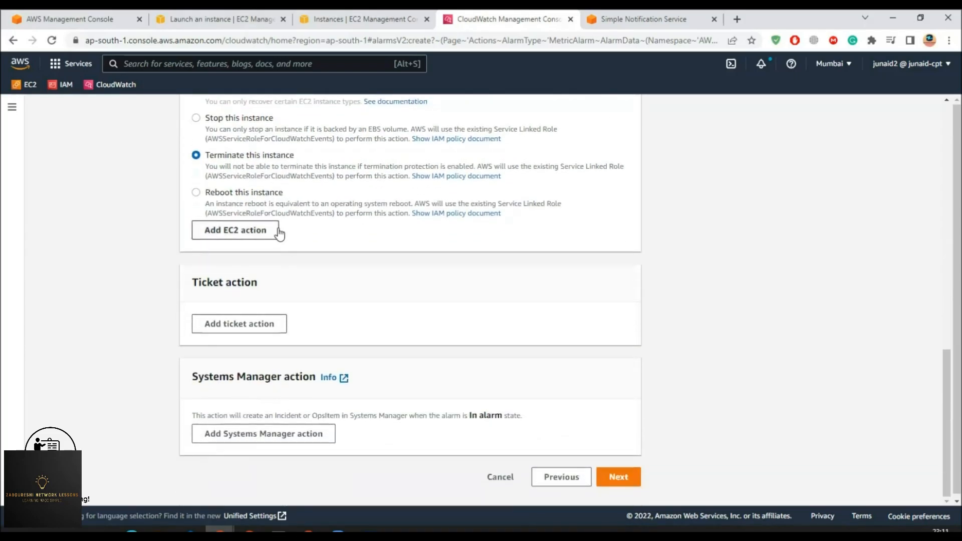
pyautogui.scroll(2, 286, 235)
pyautogui.scroll(8, 371, 350)
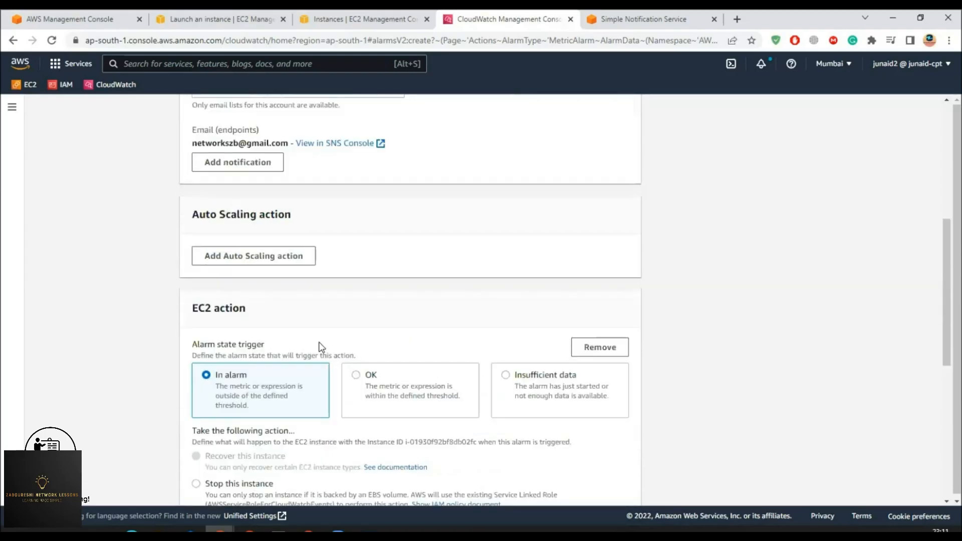
pyautogui.scroll(3, 299, 338)
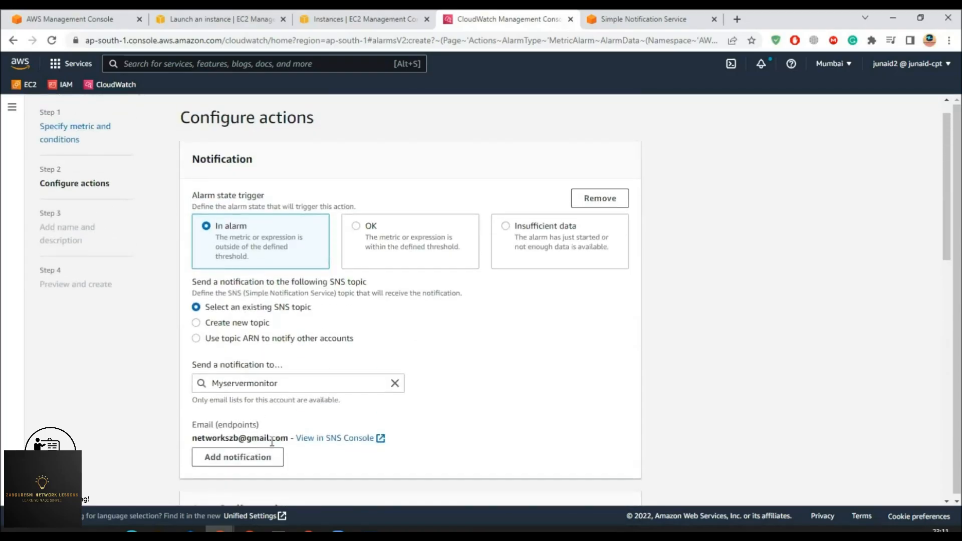
pyautogui.scroll(-1, 245, 237)
pyautogui.scroll(-5, 290, 266)
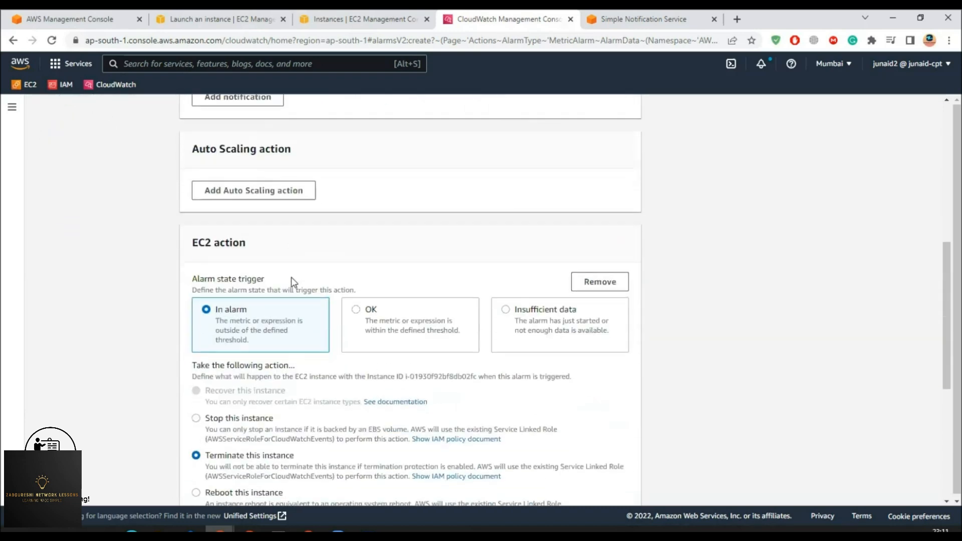
pyautogui.scroll(-3, 288, 286)
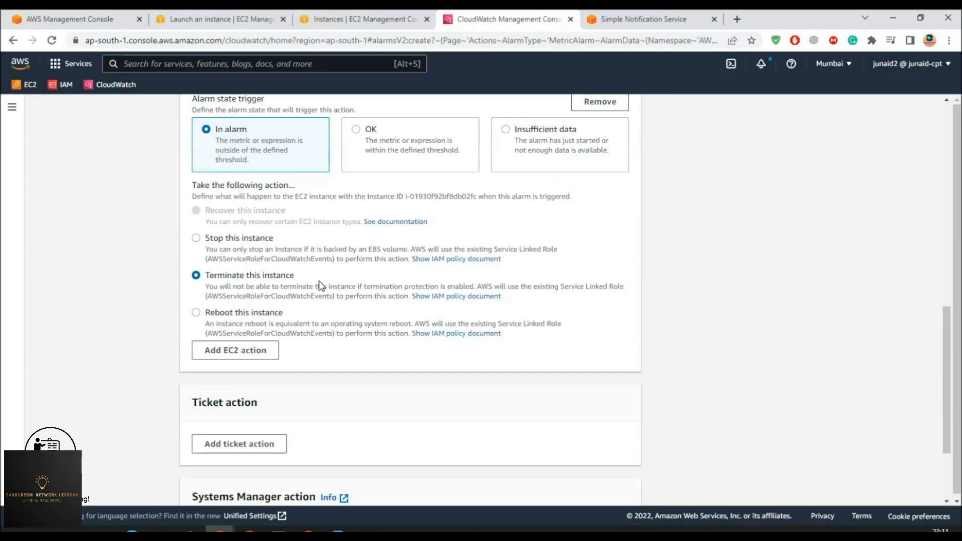
pyautogui.scroll(-2, 321, 350)
pyautogui.click(601, 467)
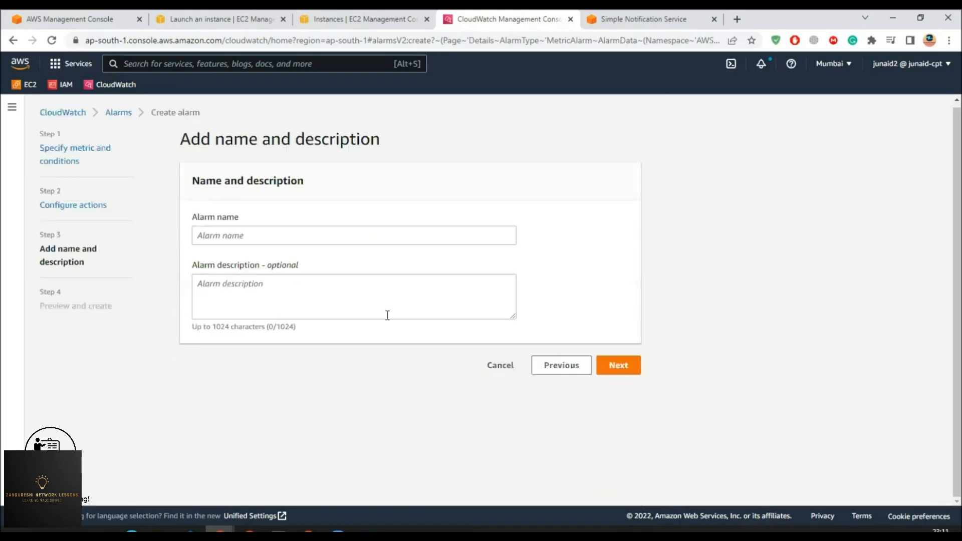
# - Name the alarm Alarmdemo with description 'This alarm is going to terminate the EC2 instance'
pyautogui.click(251, 234)
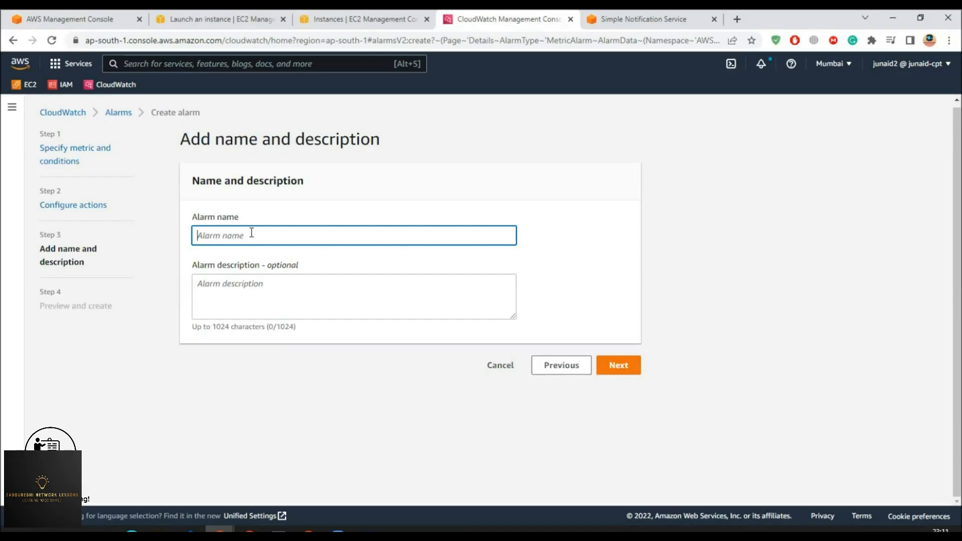
pyautogui.write('Alr')
pyautogui.write('armdemo')
pyautogui.click(277, 292)
pyautogui.write('Thi')
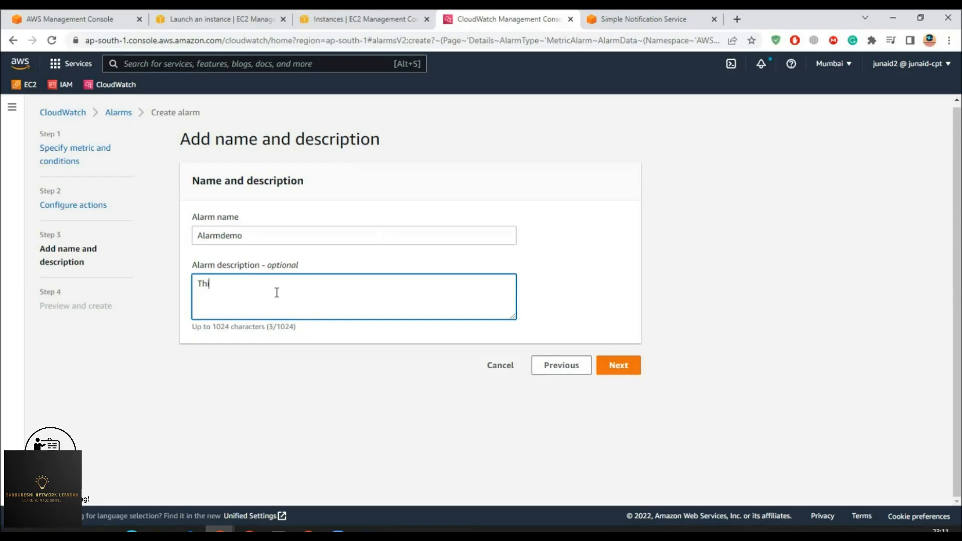
pyautogui.write('s alarm is going to terminate')
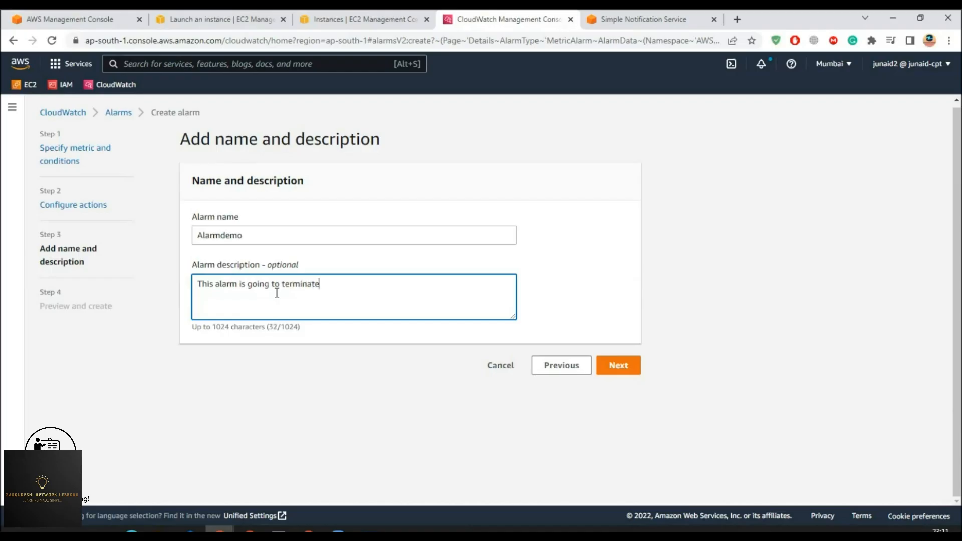
pyautogui.write(' the EC2 insta')
pyautogui.click(624, 366)
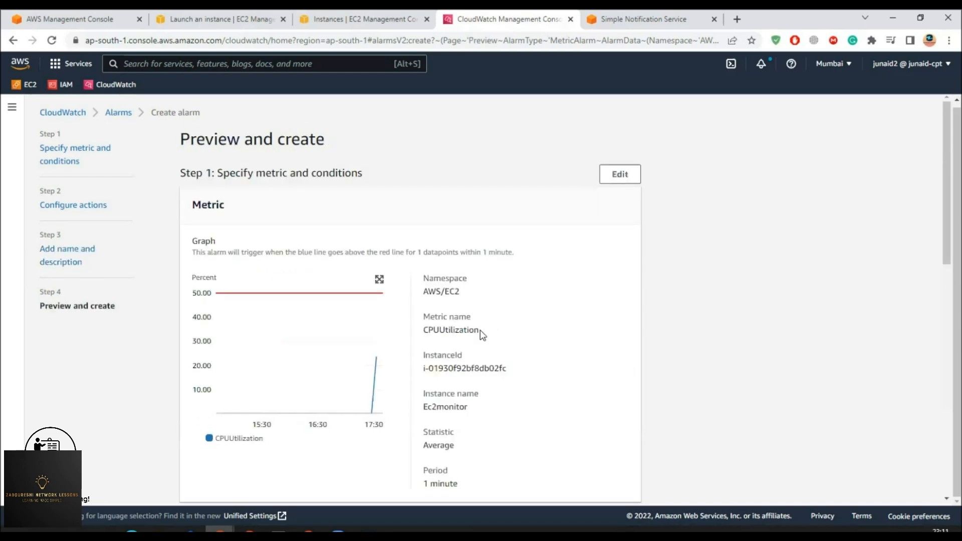
# - Create the Alarmdemo alarm and verify its CPU condition and Insufficient data state
pyautogui.scroll(-10, 481, 333)
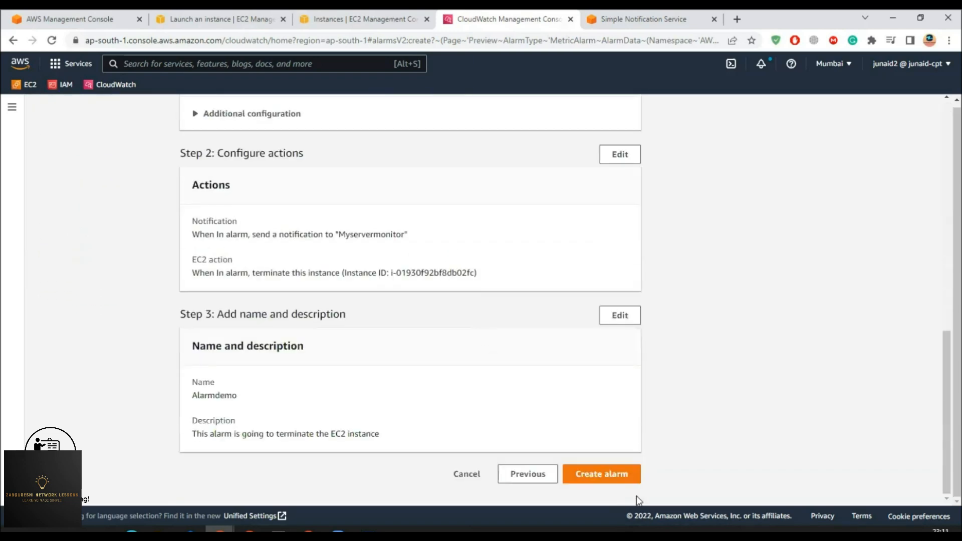
pyautogui.click(618, 478)
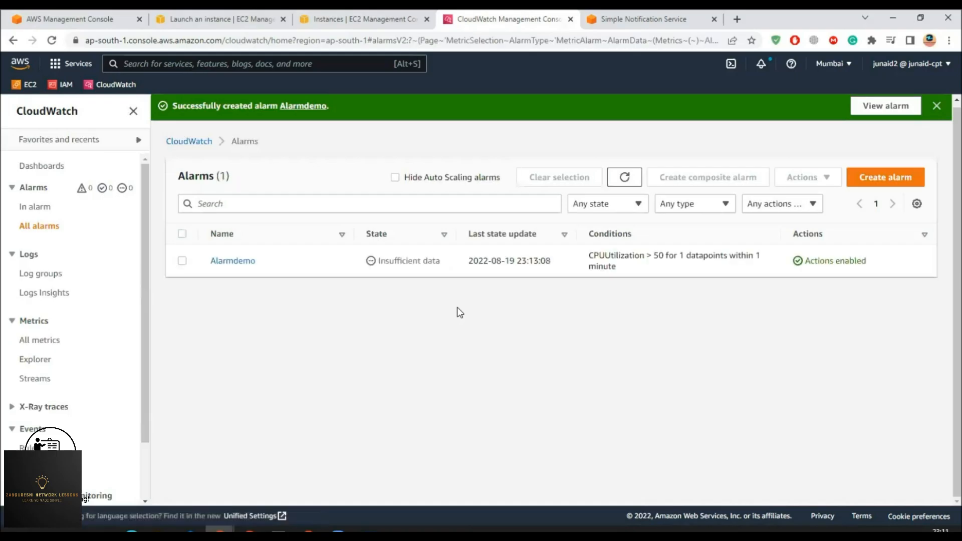
pyautogui.moveTo(654, 256); pyautogui.dragTo(748, 259)
pyautogui.moveTo(381, 260)
pyautogui.mouseDown()
pyautogui.moveTo(440, 261)
pyautogui.moveTo(379, 261)
pyautogui.mouseUp()
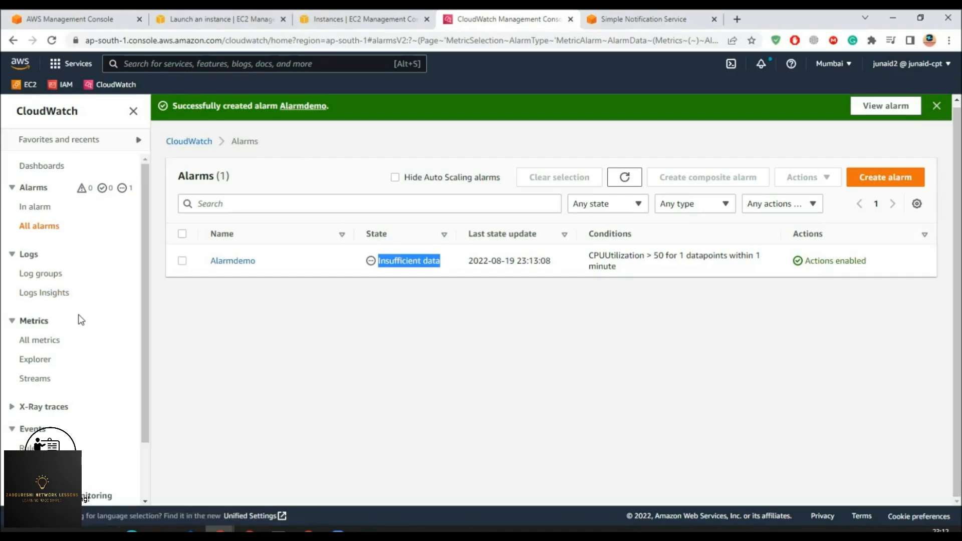
pyautogui.click(351, 25)
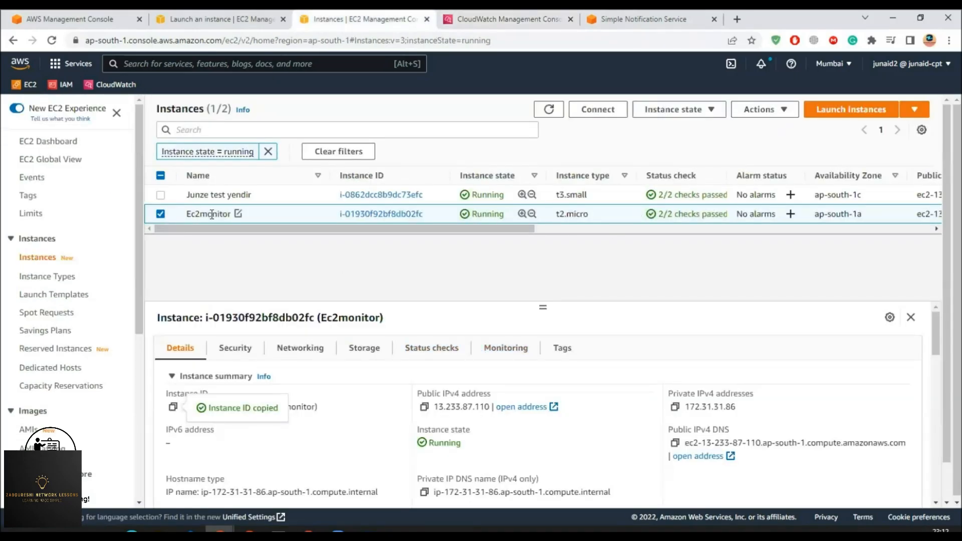
# - Check Ec2monitor's Monitoring graphs, then return to the terminal with stress installed
pyautogui.click(508, 350)
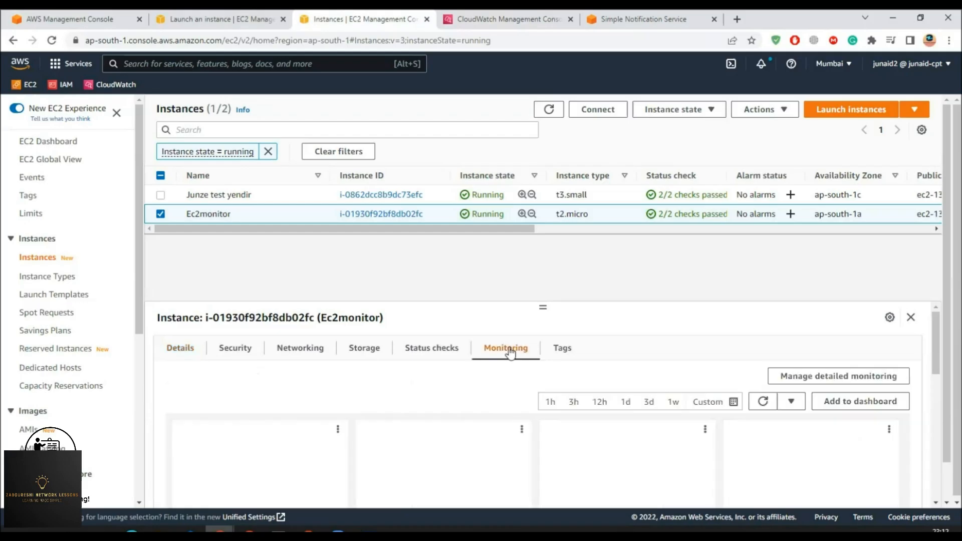
pyautogui.scroll(-1, 403, 426)
pyautogui.scroll(-2, 403, 426)
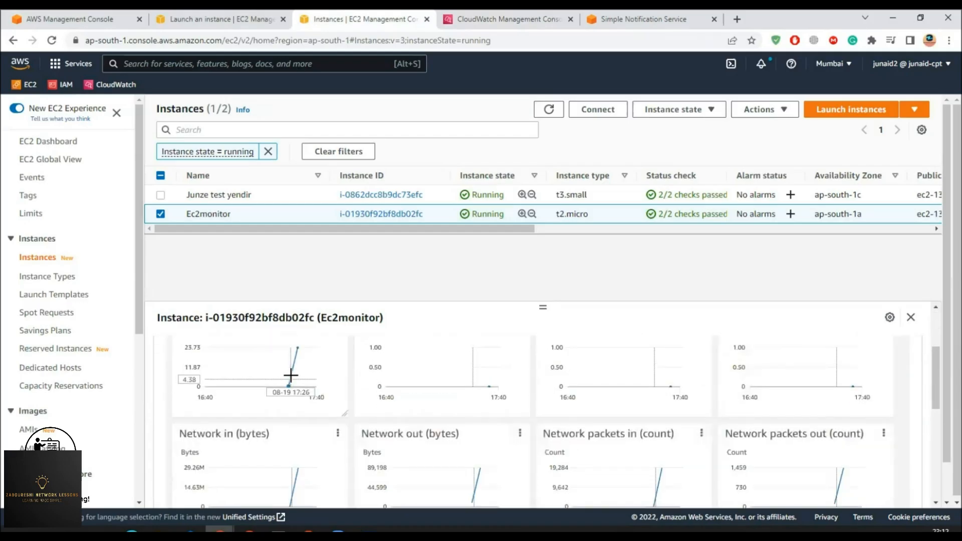
pyautogui.scroll(1, 295, 396)
pyautogui.moveTo(295, 405)
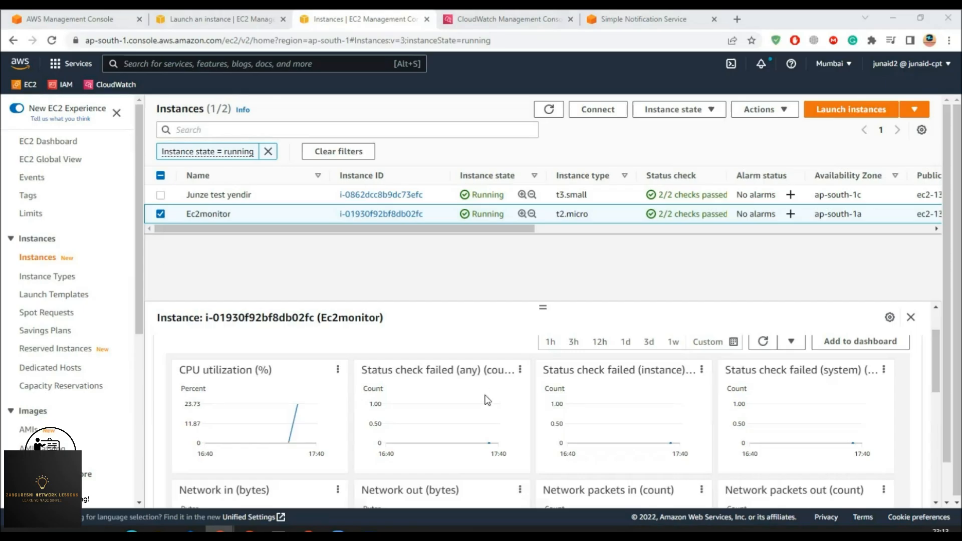
pyautogui.click(367, 529)
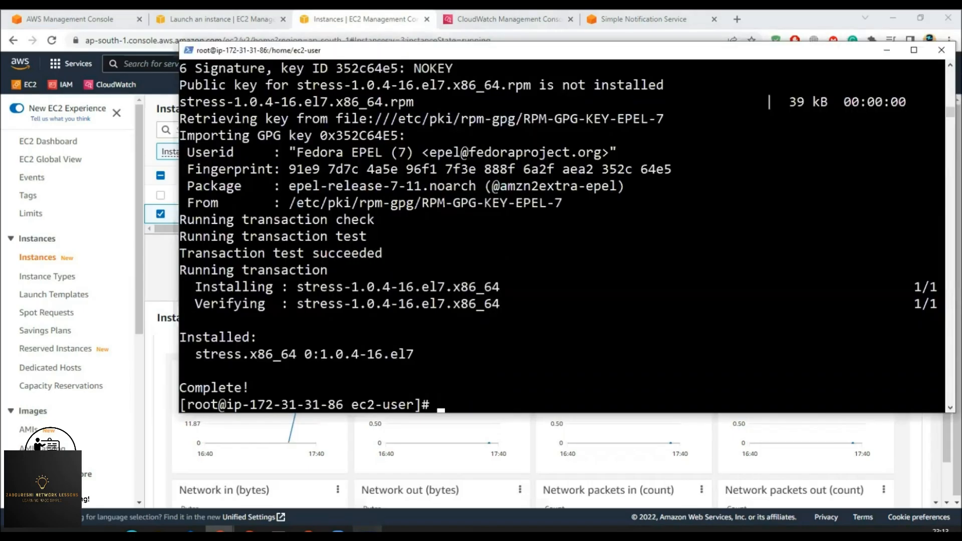
# - Close the root SSH terminal to Ec2monitor and bring the PowerShell window into view
pyautogui.click(466, 406)
pyautogui.rightClick(466, 406)
pyautogui.rightClick(476, 52)
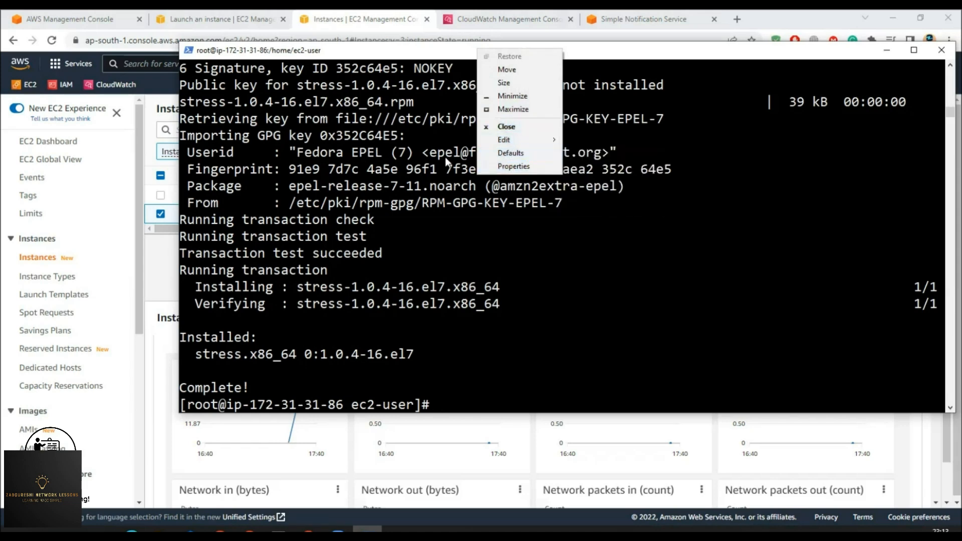
pyautogui.click(503, 126)
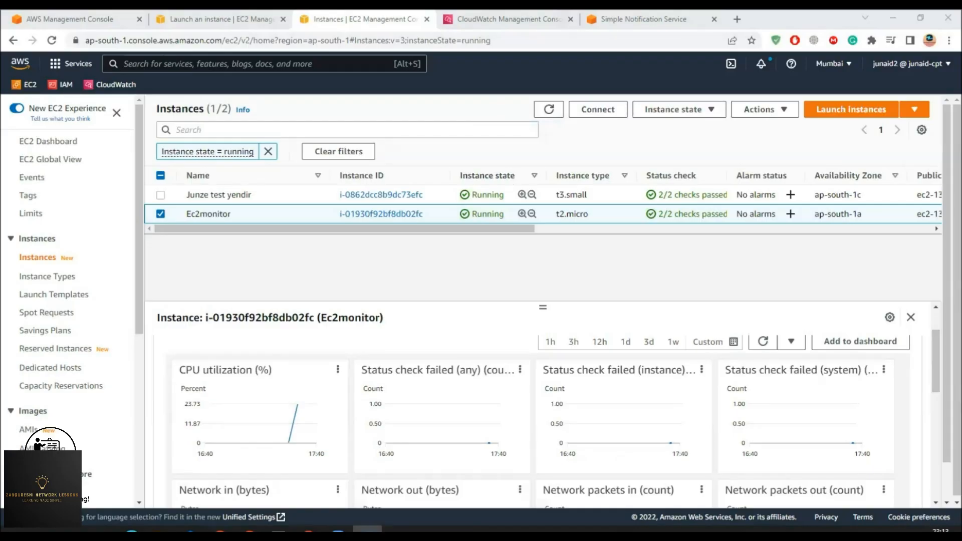
pyautogui.moveTo(0, 68); pyautogui.dragTo(400, 66)
# - Reconnect to the instance over SSH by rerunning the previous ssh command
pyautogui.click(300, 230)
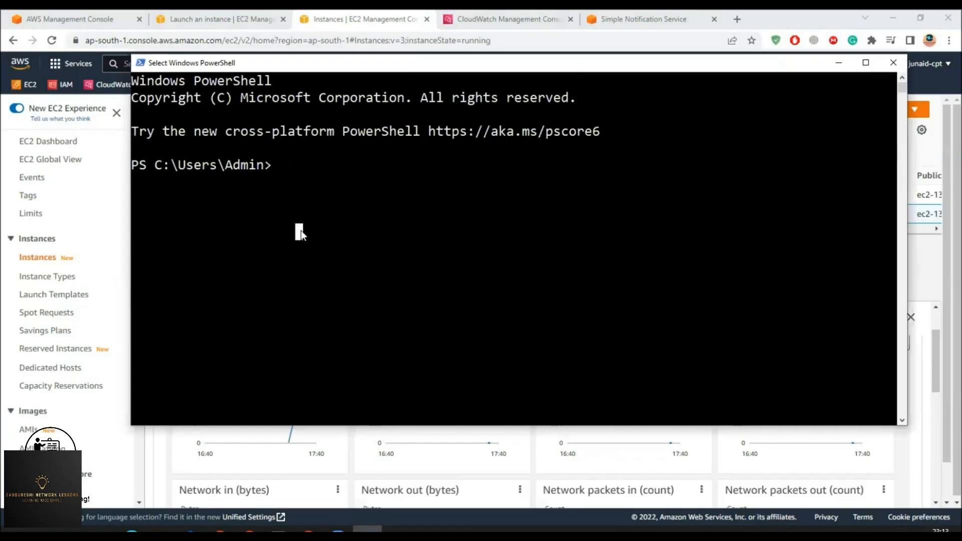
pyautogui.press('Up')
pyautogui.press('Return')
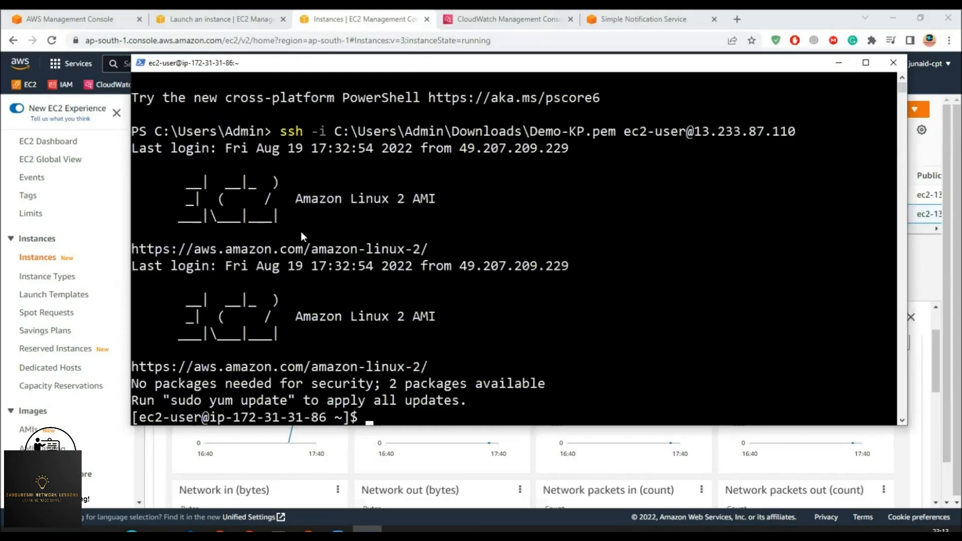
# - Run sudo stress --cpu 10 -v --timeout 400s, fixing the mistyped -timeout flag
pyautogui.write('stres')
pyautogui.press('BackSpace')
pyautogui.press('BackSpace')
pyautogui.press('BackSpace')
pyautogui.press('BackSpace')
pyautogui.press('BackSpace')
pyautogui.write('sudo stress ')
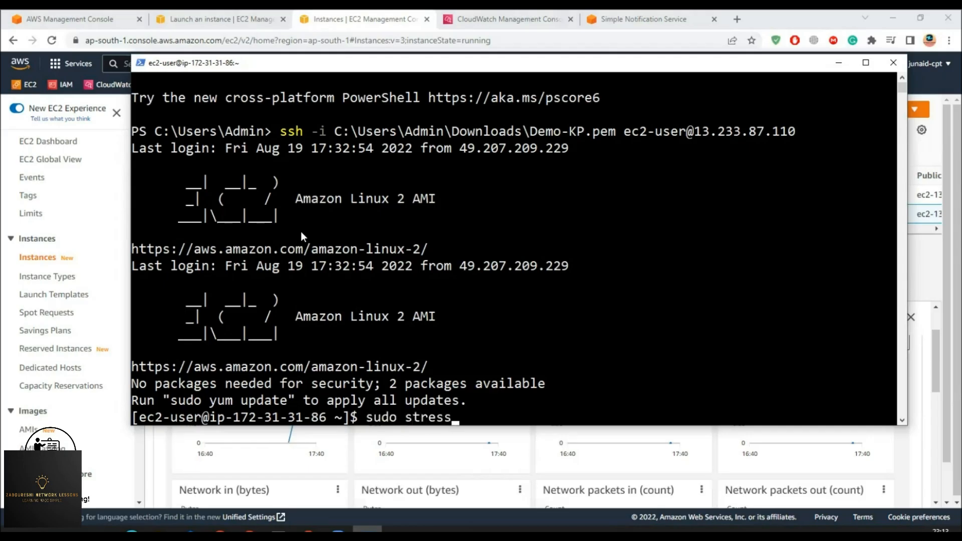
pyautogui.write('--cpu 10 -v -timeout')
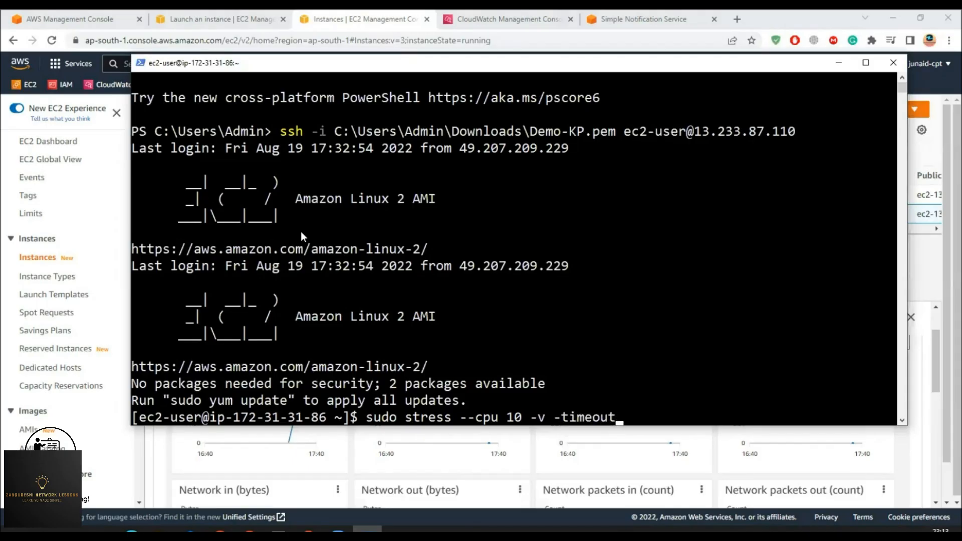
pyautogui.write(' 400s')
pyautogui.click(706, 418)
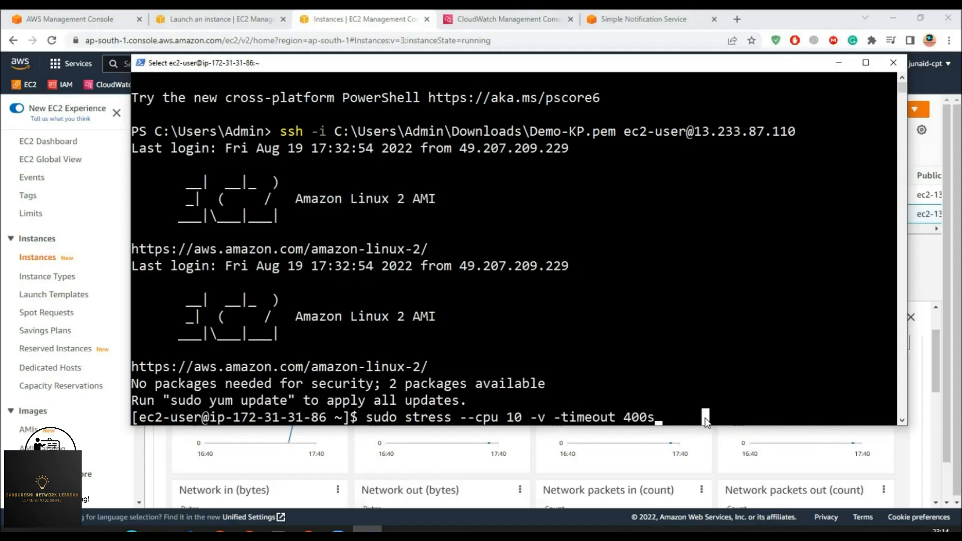
pyautogui.rightClick(705, 418)
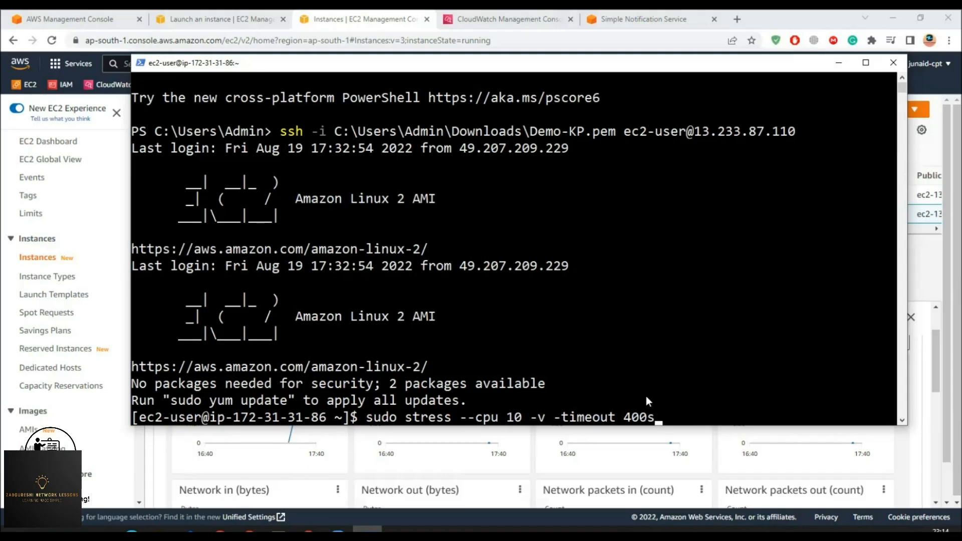
pyautogui.press('Return')
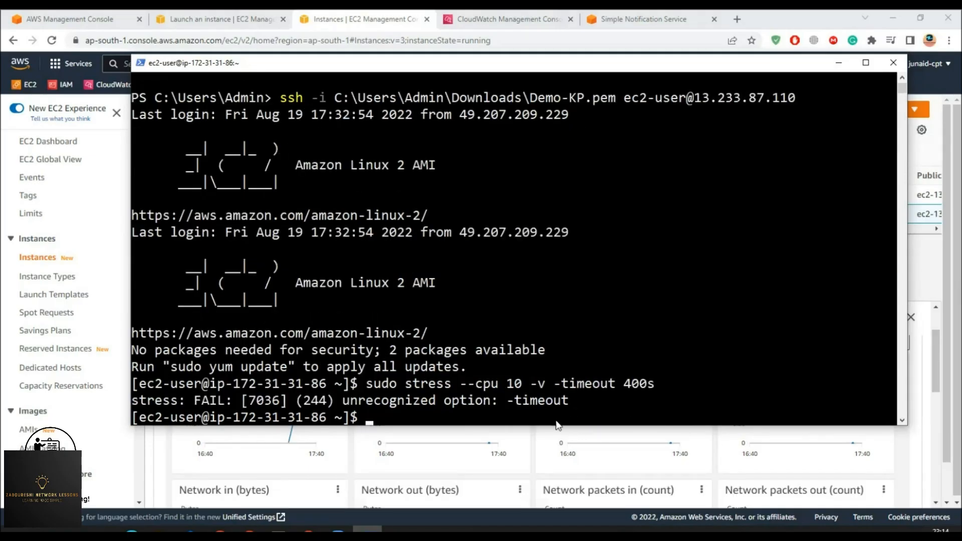
pyautogui.press('Up')
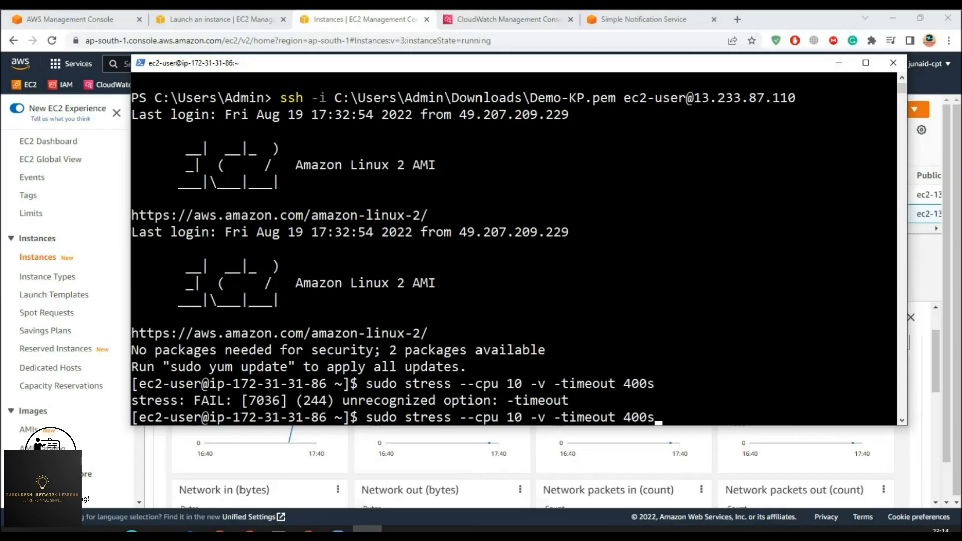
pyautogui.press('Left')
pyautogui.press('Left')
pyautogui.press('Left')
pyautogui.press('Left')
pyautogui.press('Left')
pyautogui.press('Left')
pyautogui.press('Left')
pyautogui.press('Left')
pyautogui.press('Left')
pyautogui.press('Left')
pyautogui.press('Left')
pyautogui.press('Left')
pyautogui.write('-')
pyautogui.press('Return')
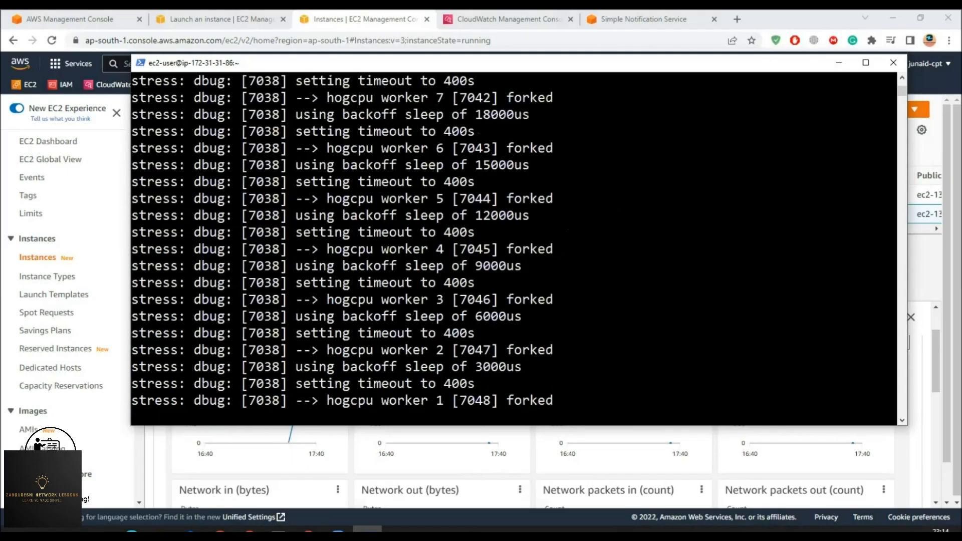
# - Open a second PowerShell window and SSH into the instance again
pyautogui.click(255, 508)
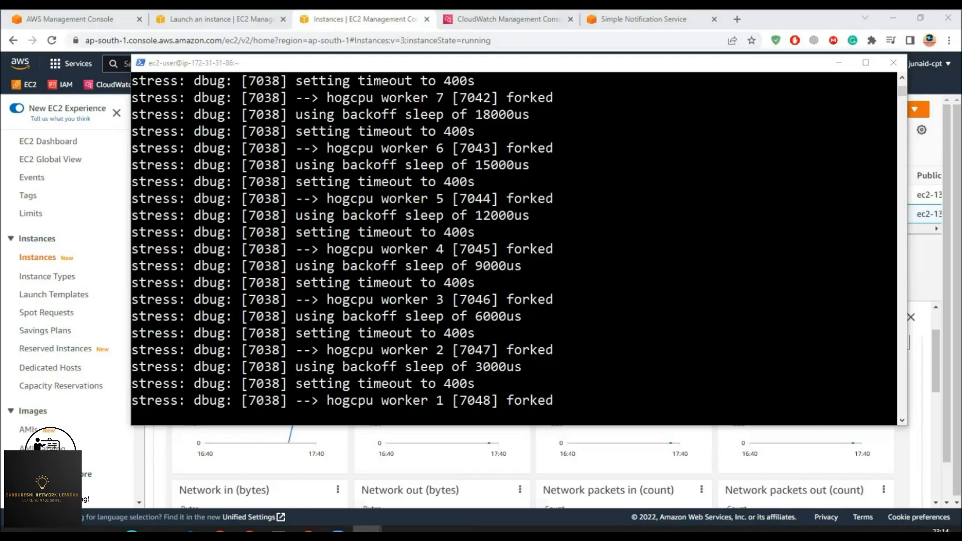
pyautogui.click(367, 530)
pyautogui.press('Up')
pyautogui.press('Return')
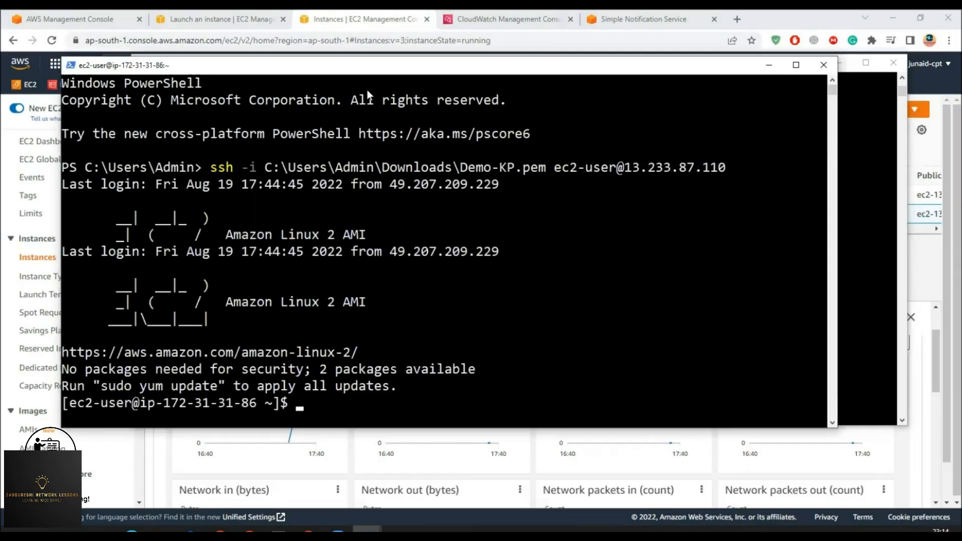
# - Run top to confirm CPU at 100.0%, then return to the CloudWatch alarms page
pyautogui.write('top')
pyautogui.press('Return')
pyautogui.moveTo(116, 118); pyautogui.dragTo(161, 128)
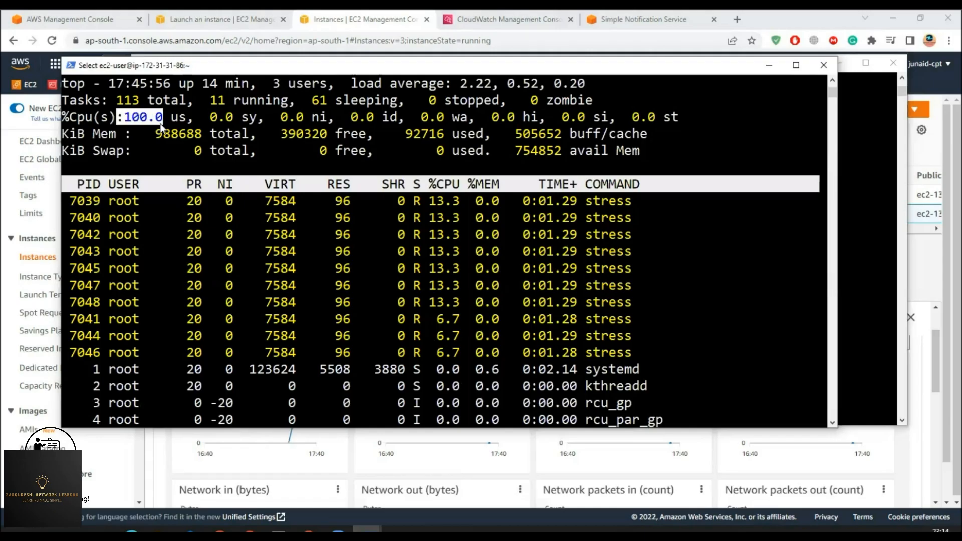
pyautogui.click(513, 19)
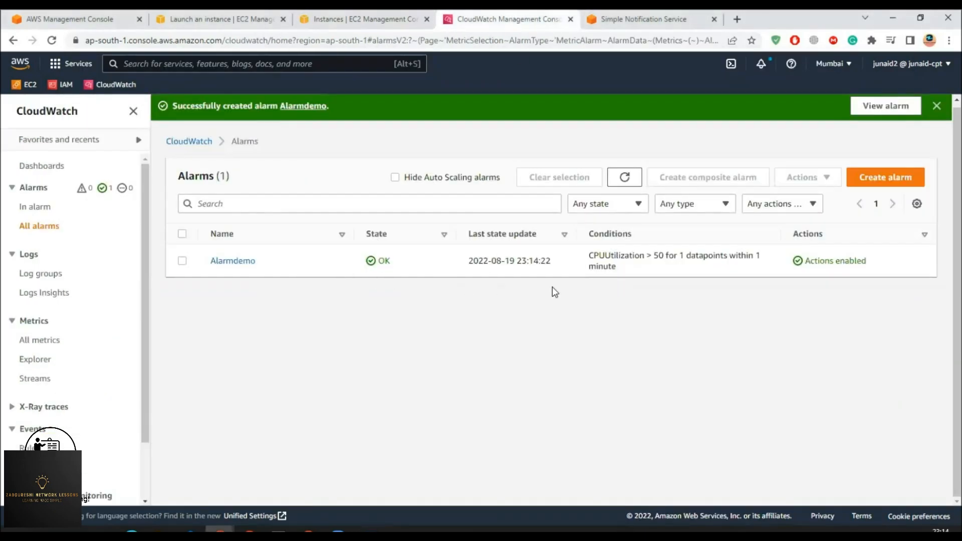
pyautogui.moveTo(401, 262); pyautogui.dragTo(369, 260)
pyautogui.click(28, 207)
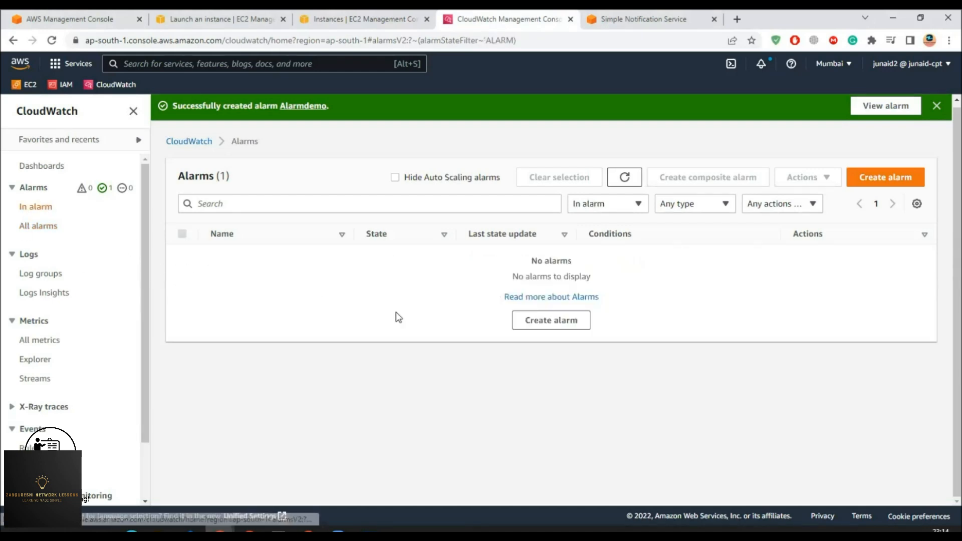
pyautogui.click(633, 181)
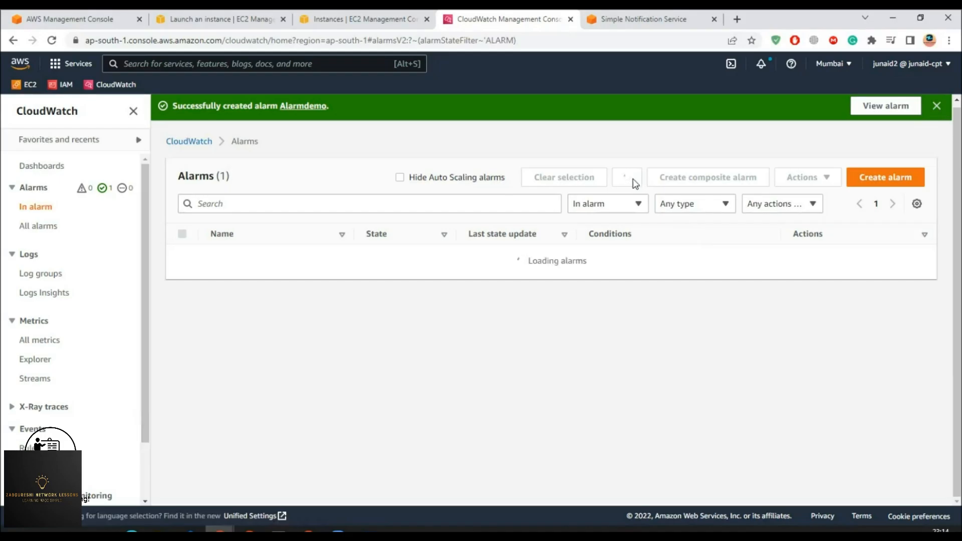
pyautogui.click(633, 180)
pyautogui.click(632, 180)
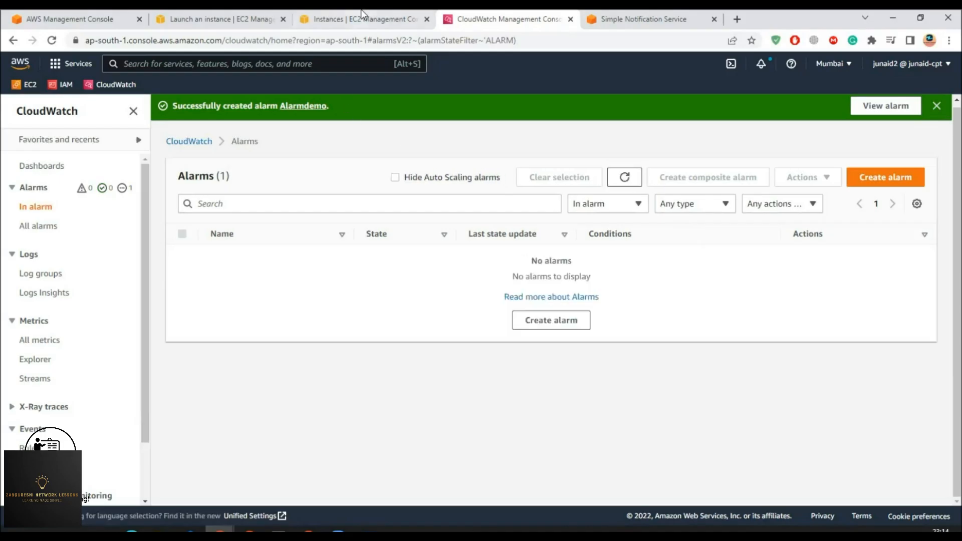
pyautogui.click(361, 13)
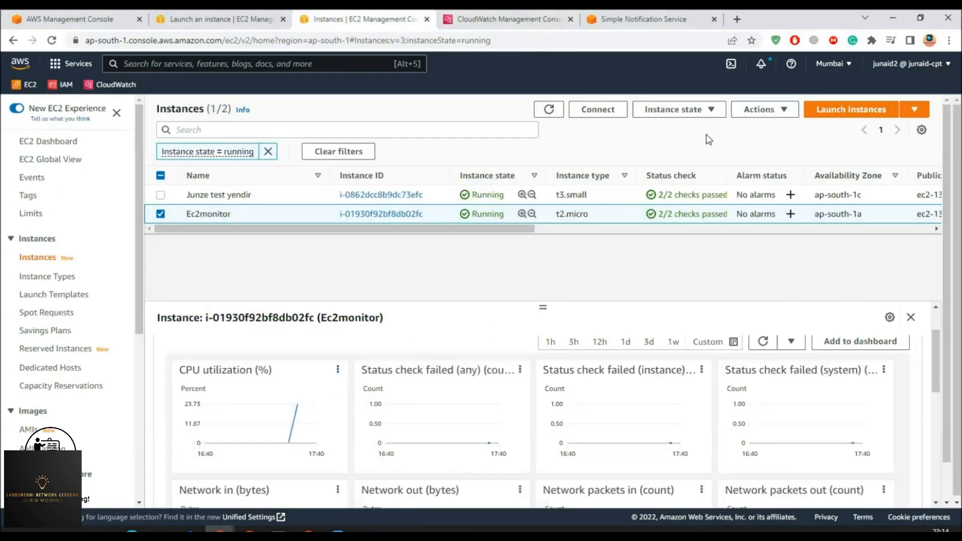
# - Refresh the EC2 instances list and view Ec2monitor's monitoring graphs
pyautogui.click(549, 109)
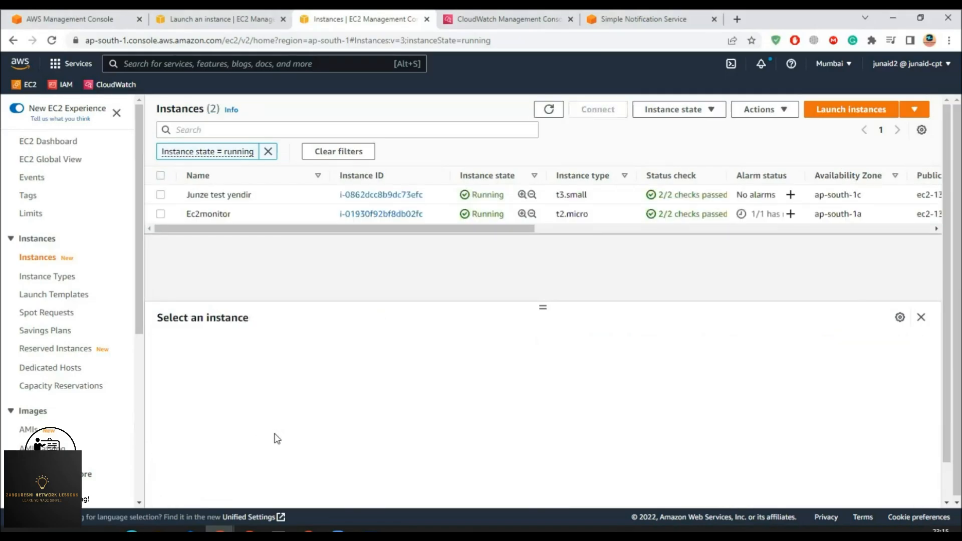
pyautogui.click(225, 210)
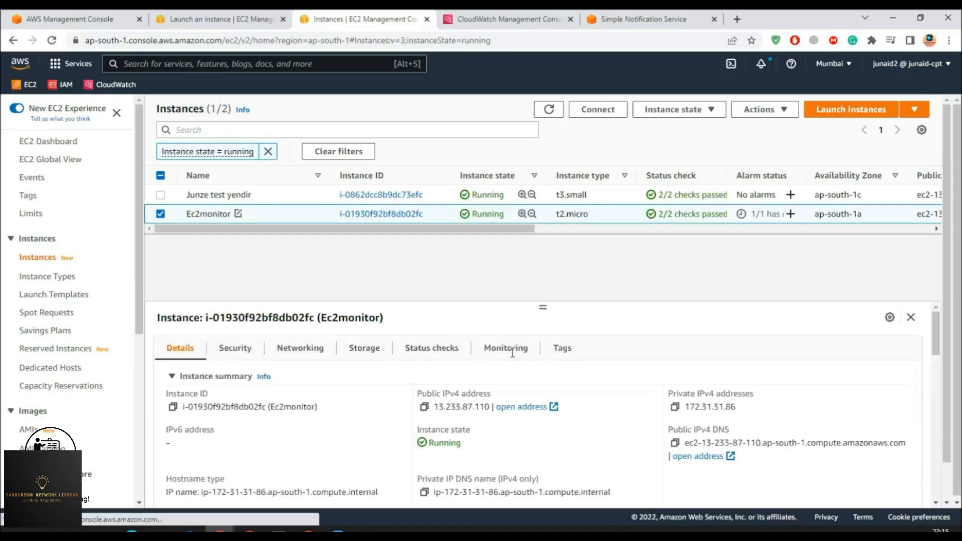
pyautogui.click(488, 351)
pyautogui.scroll(-3, 314, 466)
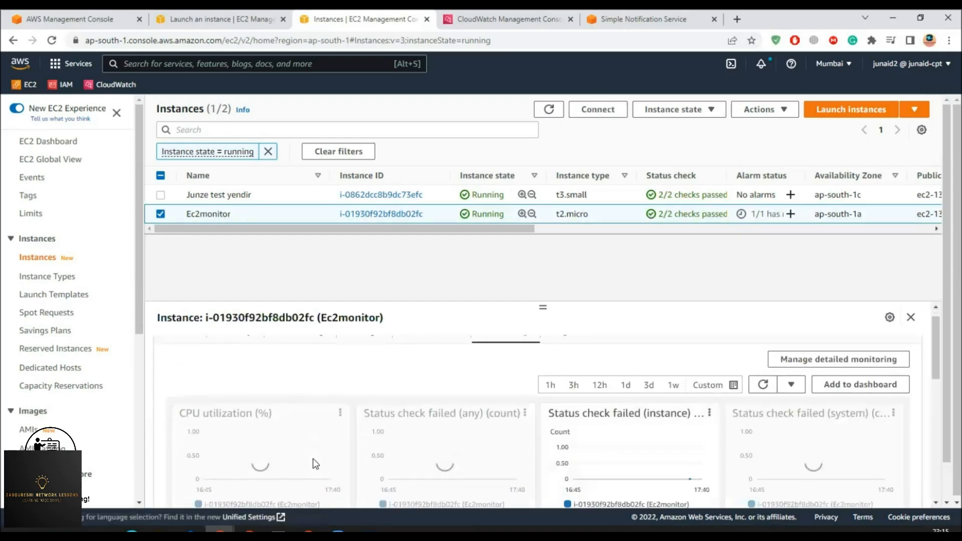
pyautogui.scroll(1, 310, 390)
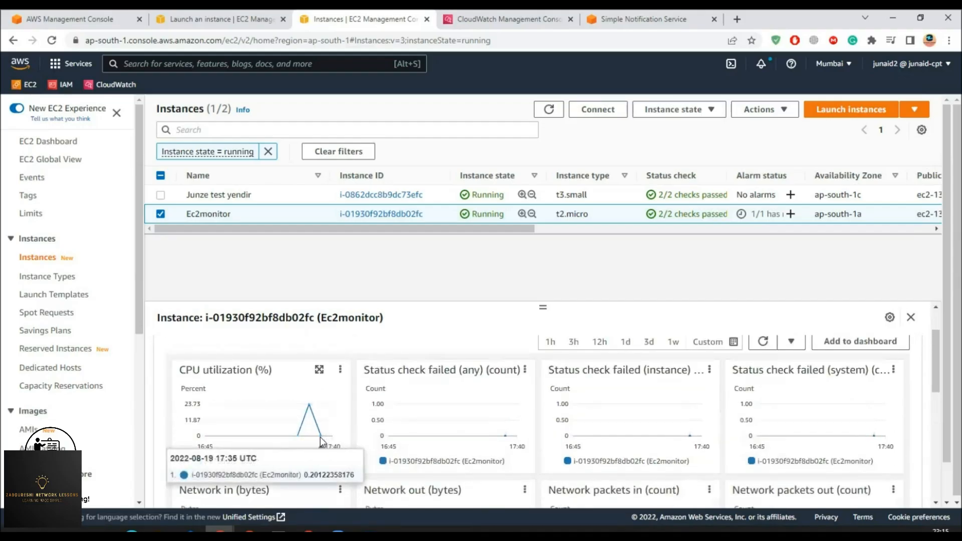
# - Bring the top terminal forward and highlight the 100% CPU usage figure
pyautogui.moveTo(319, 435)
pyautogui.moveTo(366, 529)
pyautogui.click(441, 484)
pyautogui.click(128, 119)
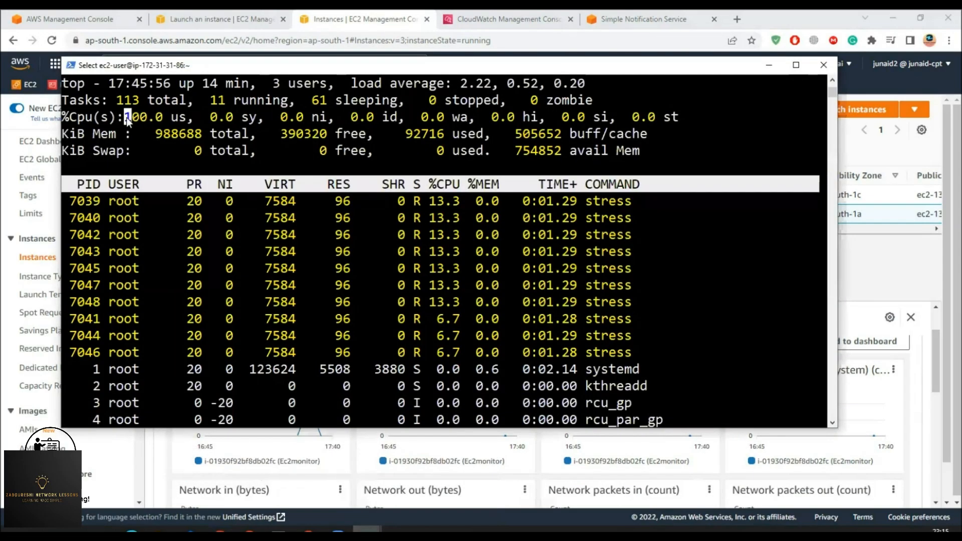
pyautogui.moveTo(128, 120); pyautogui.dragTo(149, 120)
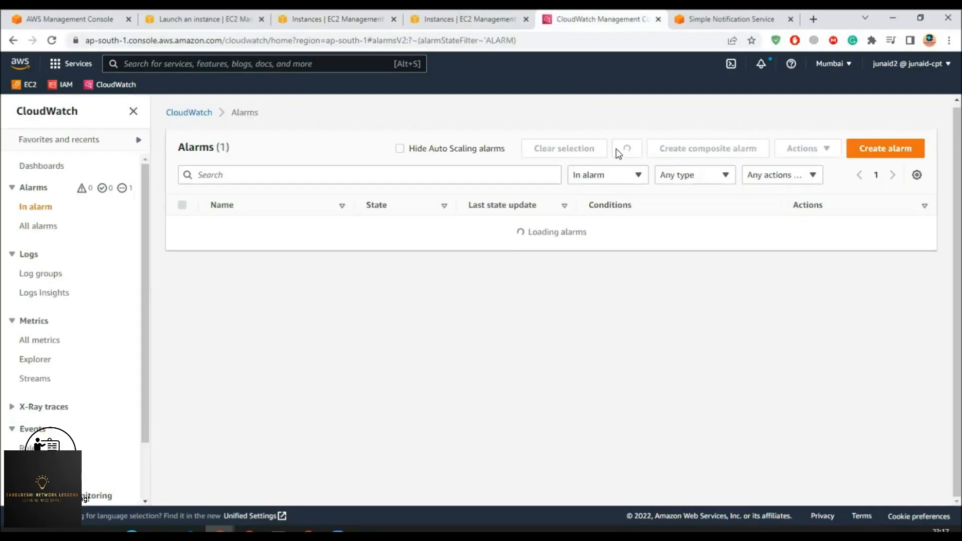
# - Open Alarmdemo's details and repeatedly refresh its CPUUtilization graph, checking Ec2monitor in between
pyautogui.click(631, 154)
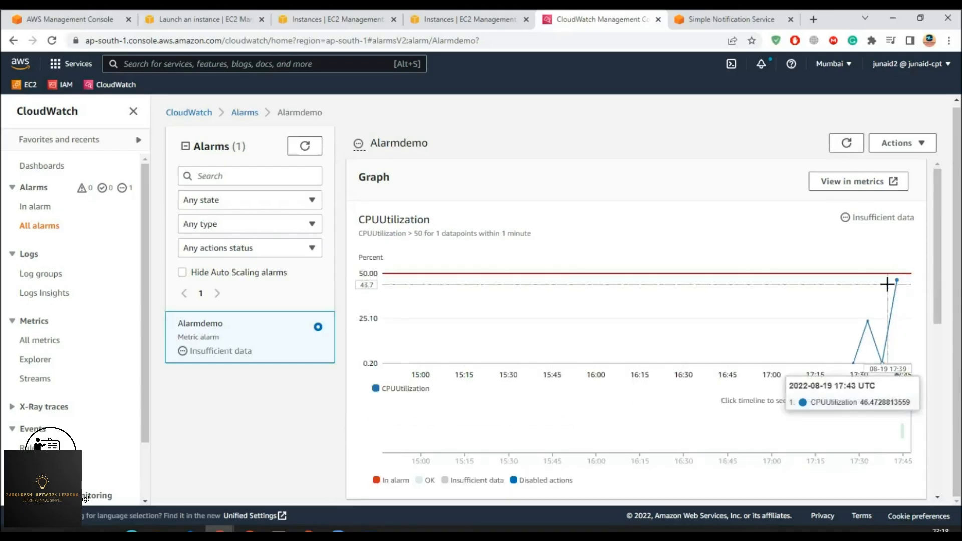
pyautogui.click(845, 144)
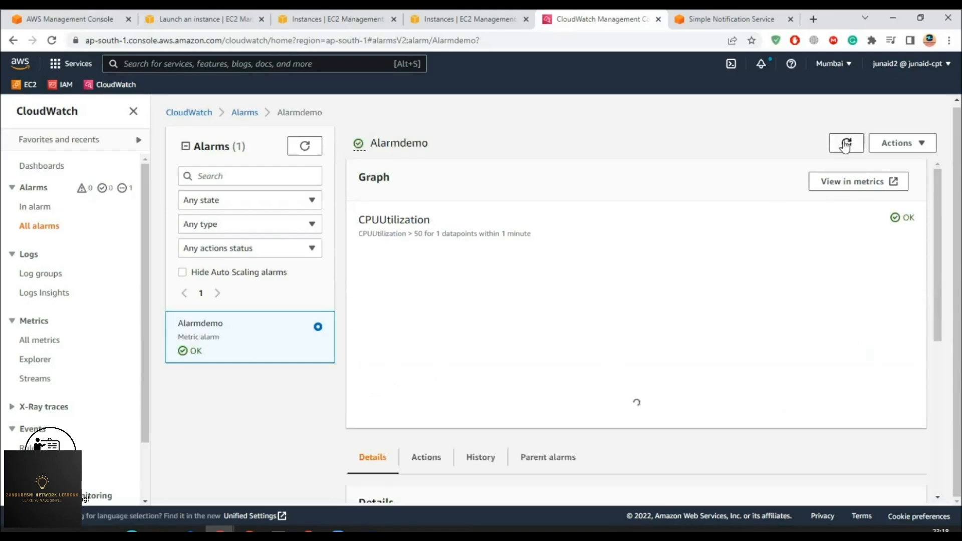
pyautogui.click(852, 149)
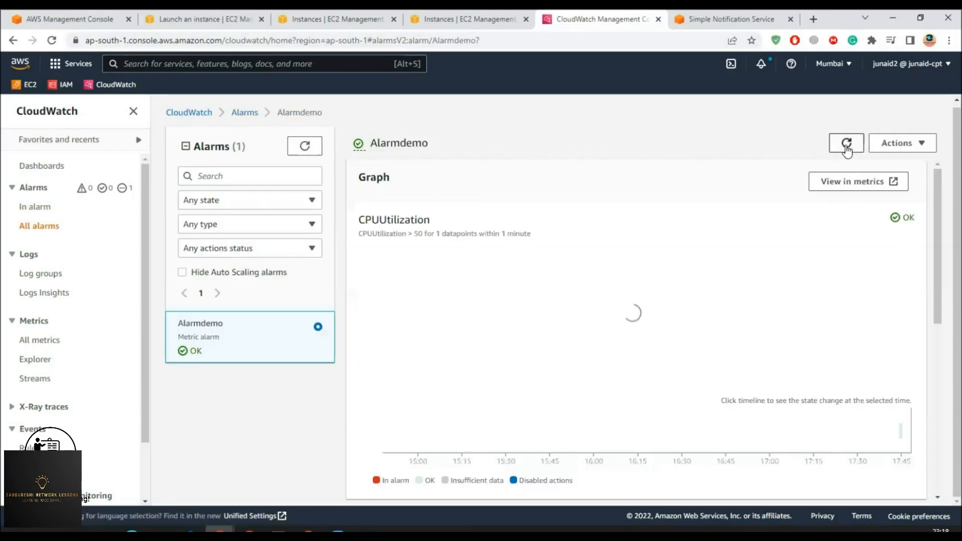
pyautogui.click(849, 145)
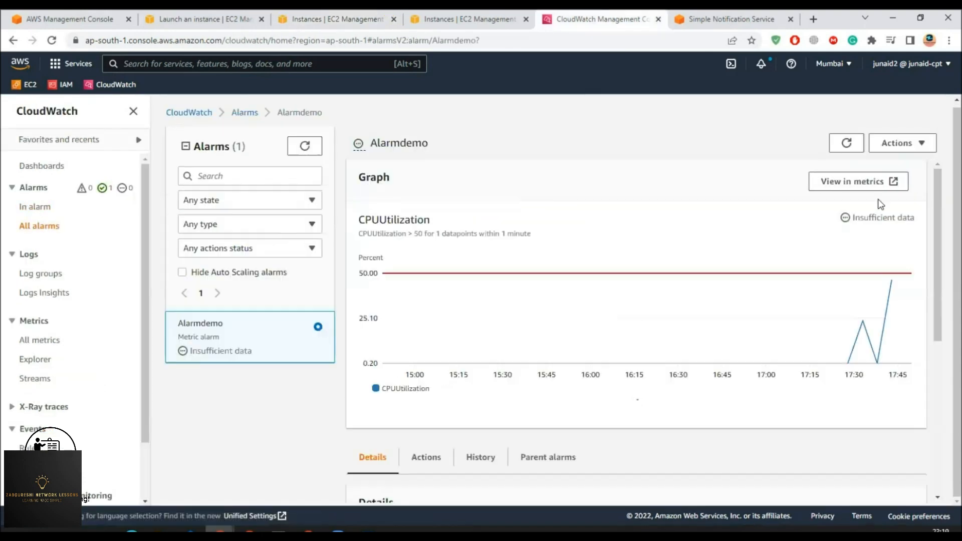
pyautogui.click(846, 144)
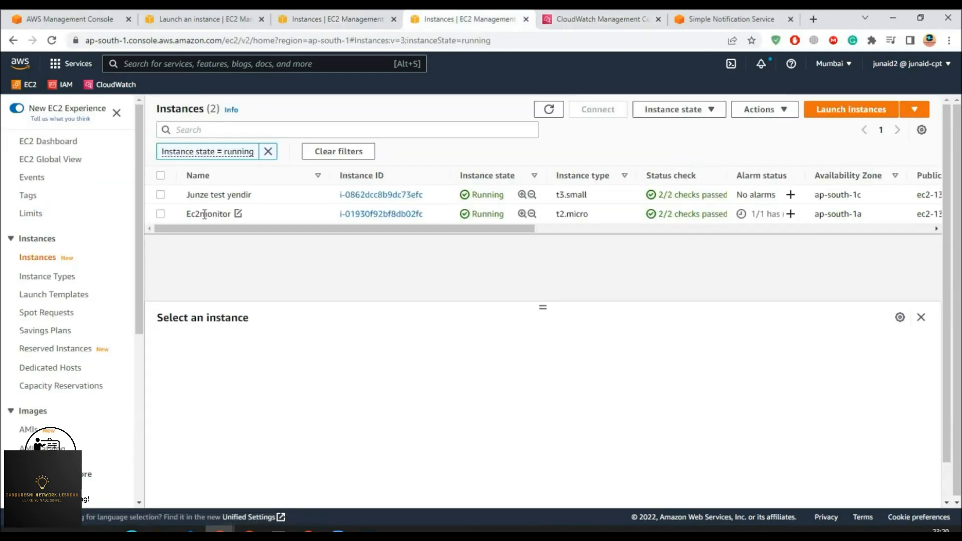
pyautogui.click(267, 213)
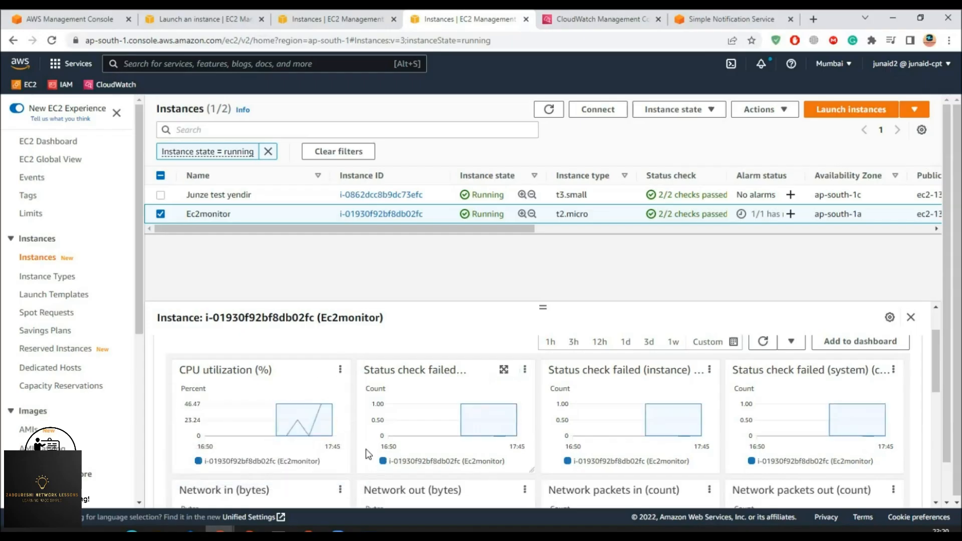
pyautogui.click(613, 20)
pyautogui.click(848, 145)
pyautogui.click(833, 148)
pyautogui.click(423, 457)
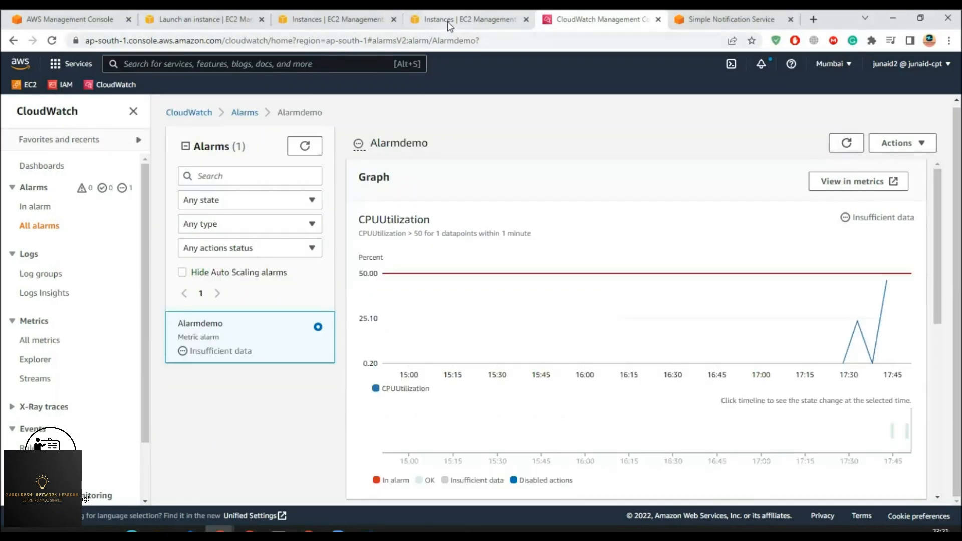
pyautogui.click(447, 21)
pyautogui.click(603, 19)
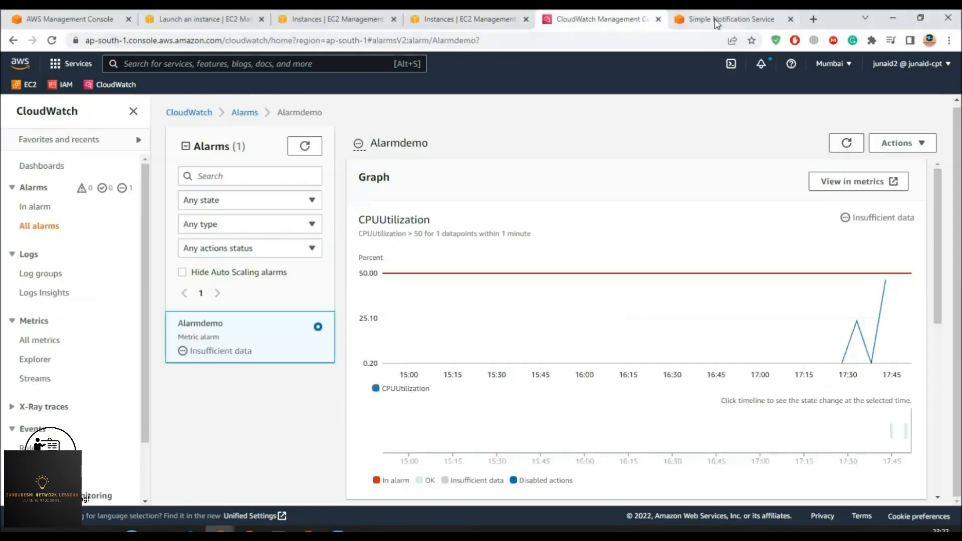
# - Check the Myservermonitor topic and CloudWatch alarm lists, filtering In alarm then All alarms
pyautogui.click(714, 19)
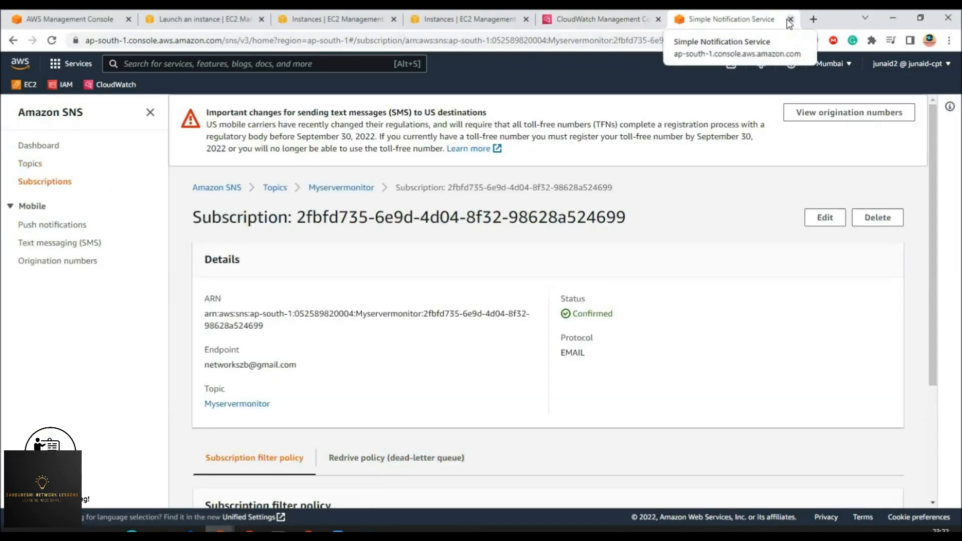
pyautogui.click(790, 19)
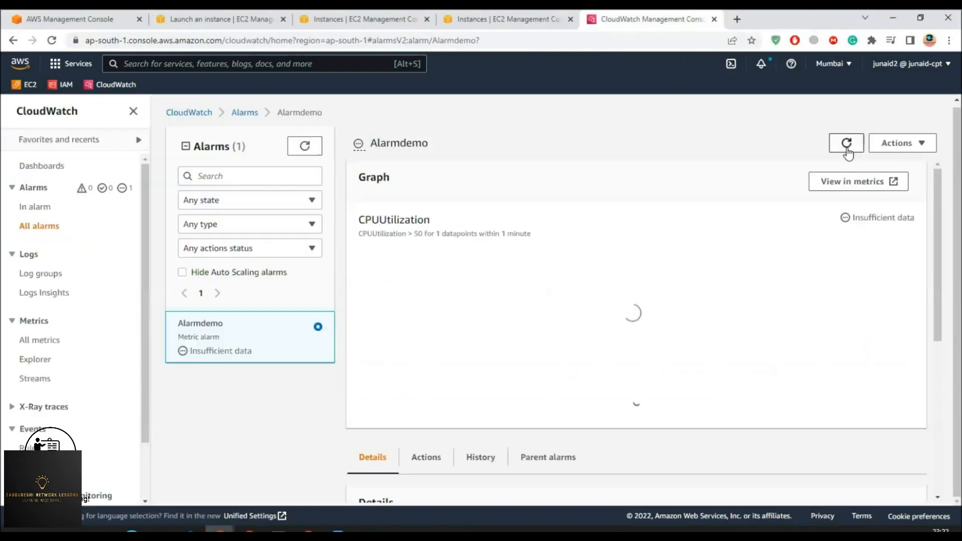
pyautogui.click(847, 144)
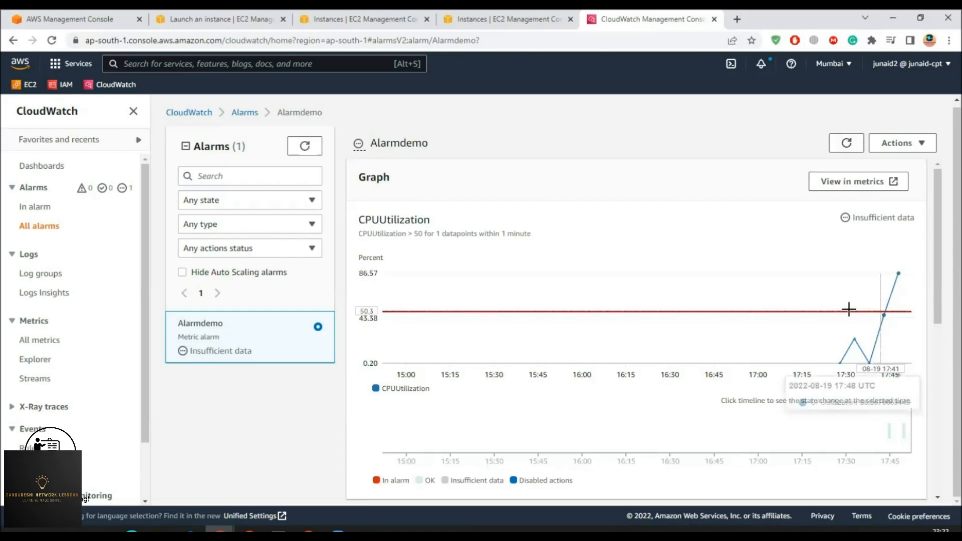
pyautogui.click(524, 24)
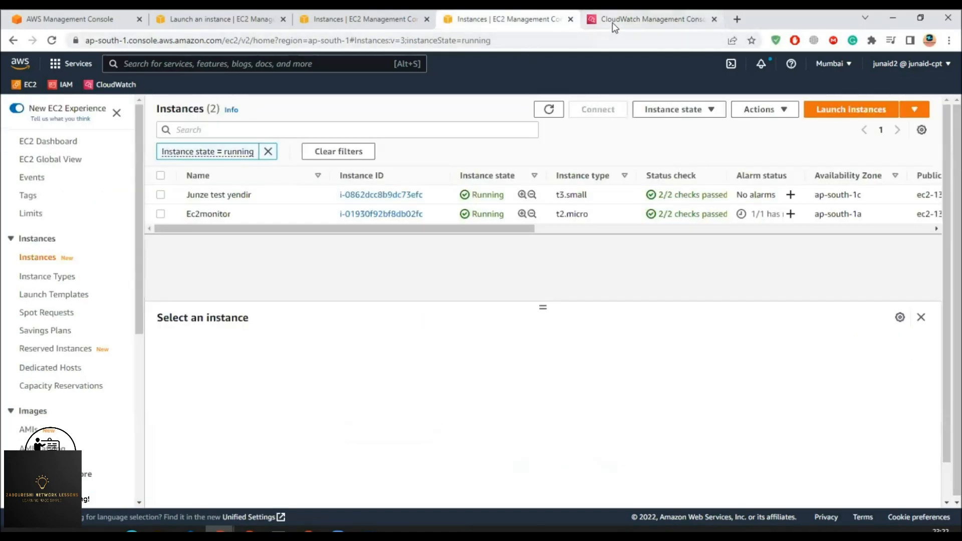
pyautogui.click(651, 19)
pyautogui.click(34, 206)
pyautogui.click(624, 148)
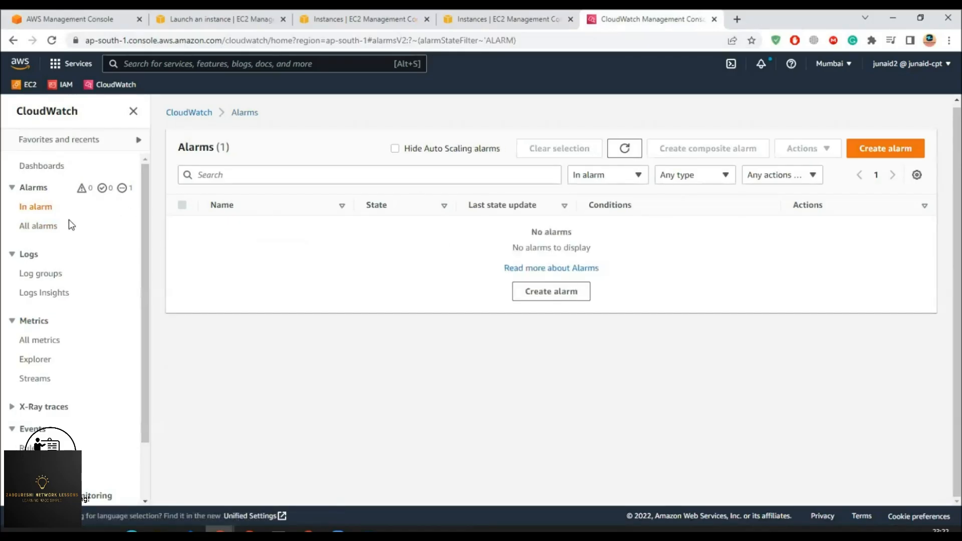
pyautogui.click(38, 226)
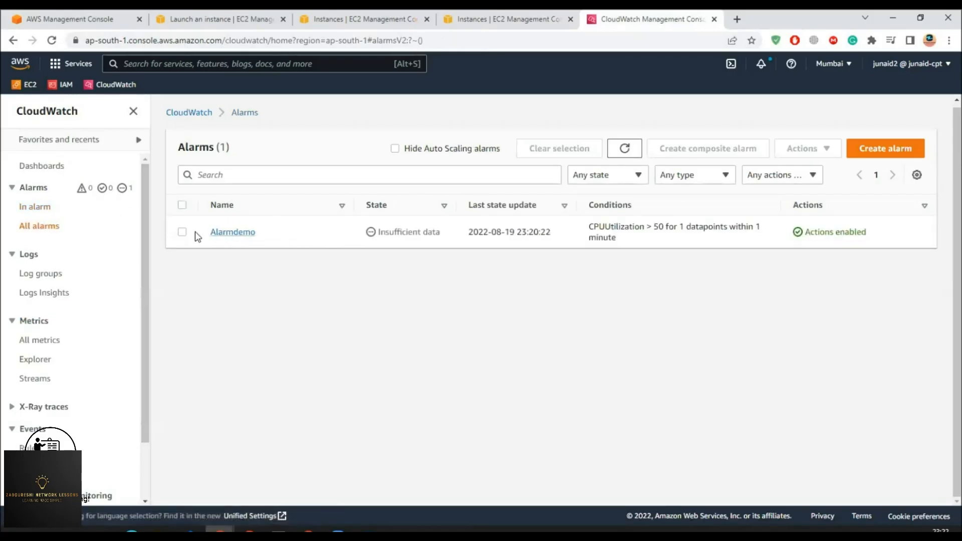
# - Refresh the EC2 instance list and open Ec2monitor's alarm status showing Alarmdemo
pyautogui.click(489, 19)
pyautogui.click(549, 109)
pyautogui.click(550, 110)
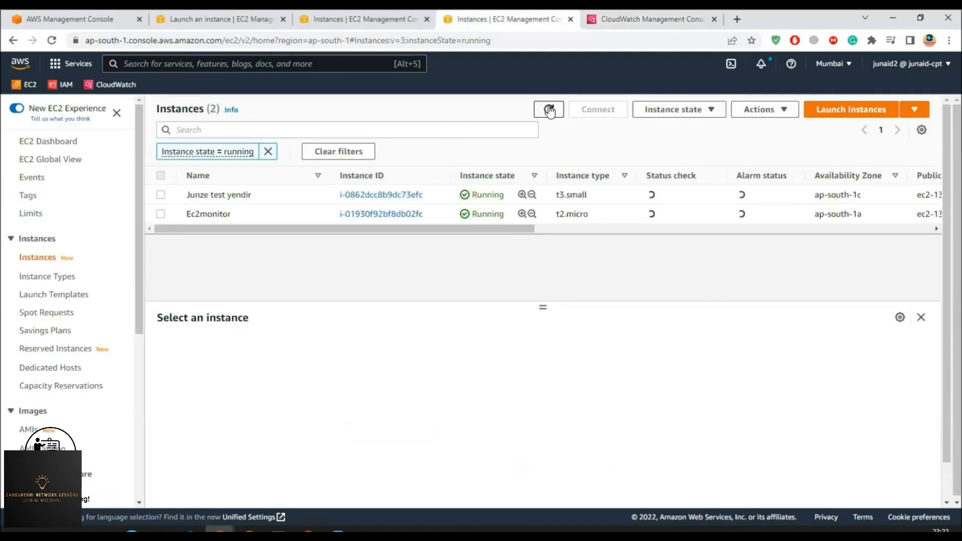
pyautogui.click(552, 110)
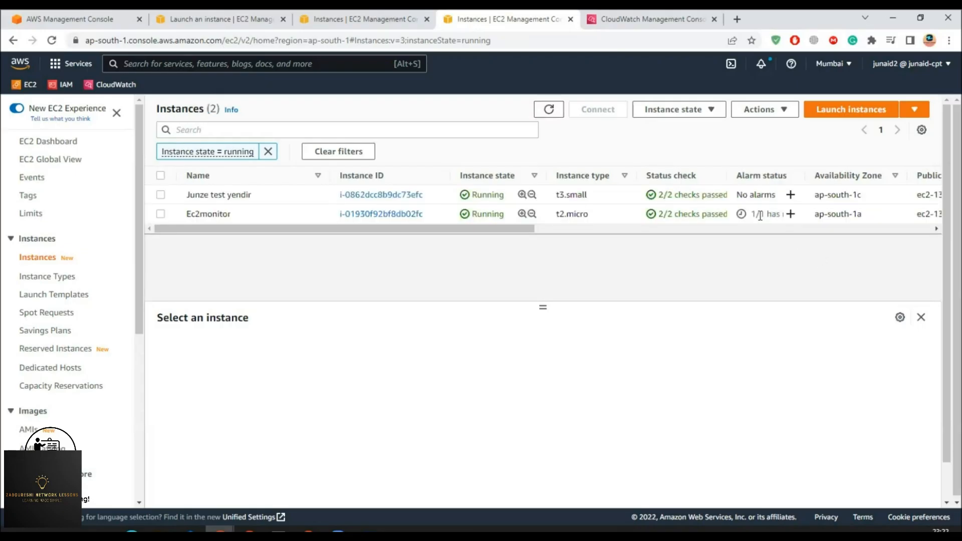
pyautogui.click(758, 215)
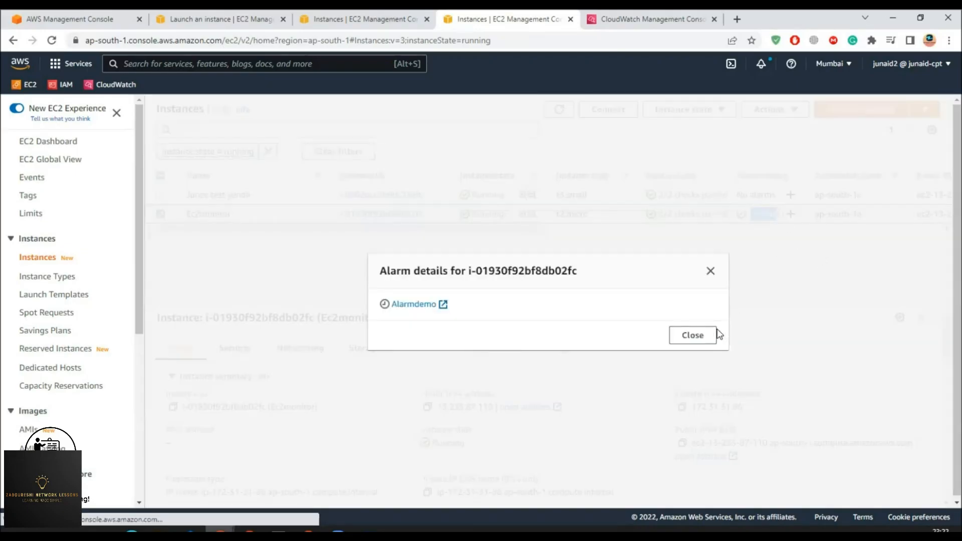
# - Close the alarm details, widen the Alarm status column and refresh the instance list
pyautogui.click(711, 271)
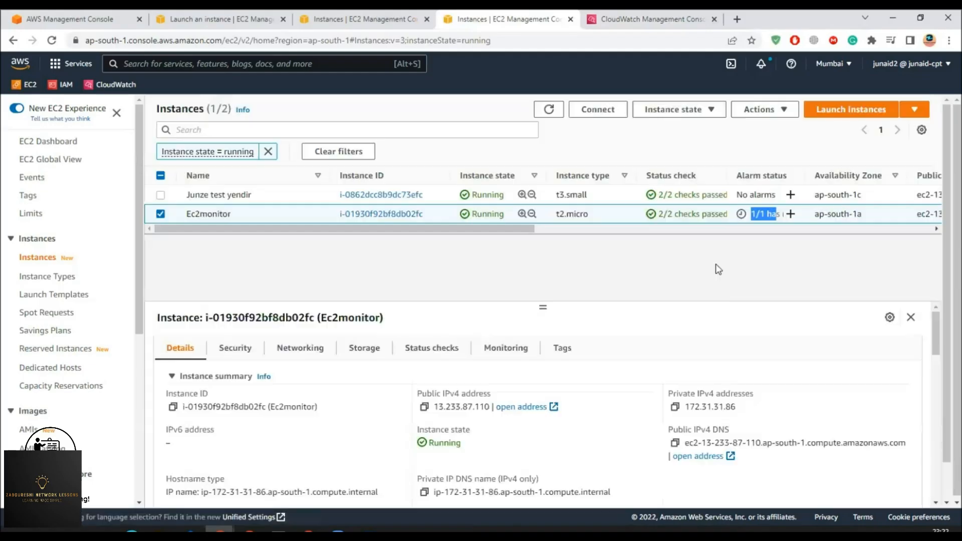
pyautogui.moveTo(802, 178); pyautogui.dragTo(850, 177)
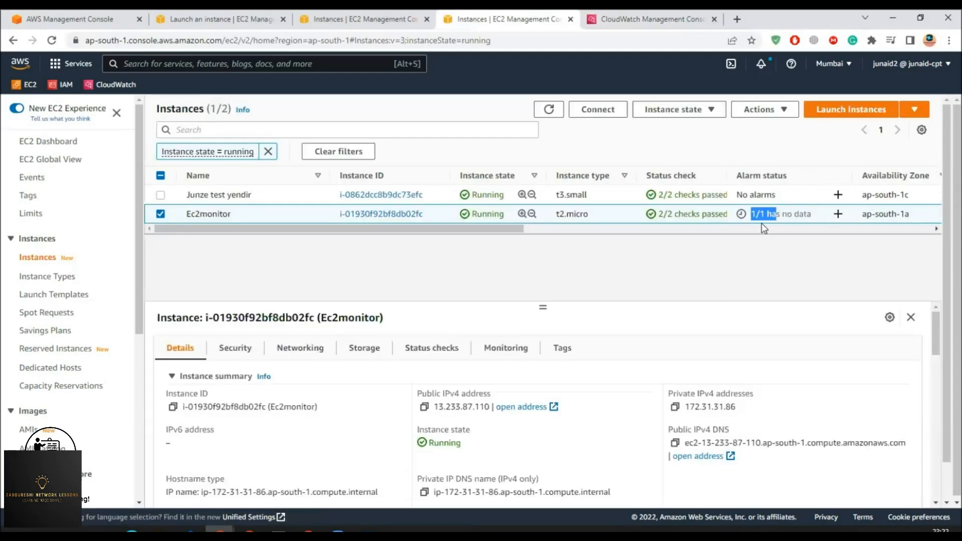
pyautogui.click(551, 110)
pyautogui.click(554, 111)
pyautogui.click(550, 110)
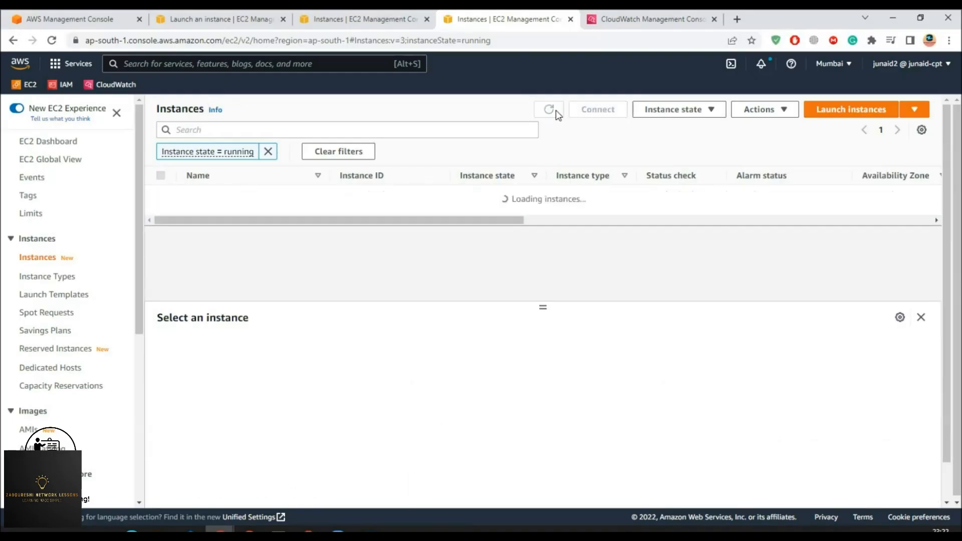
pyautogui.click(550, 110)
# - Refresh CloudWatch alarms until Alarmdemo is In alarm, filter In alarm, and open Alarmdemo
pyautogui.click(631, 20)
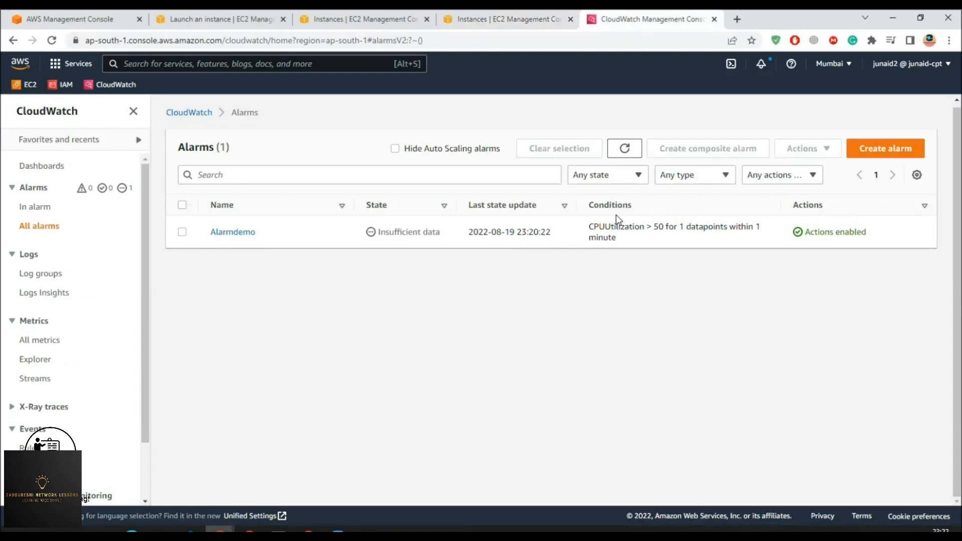
pyautogui.click(623, 148)
pyautogui.click(624, 149)
pyautogui.click(624, 149)
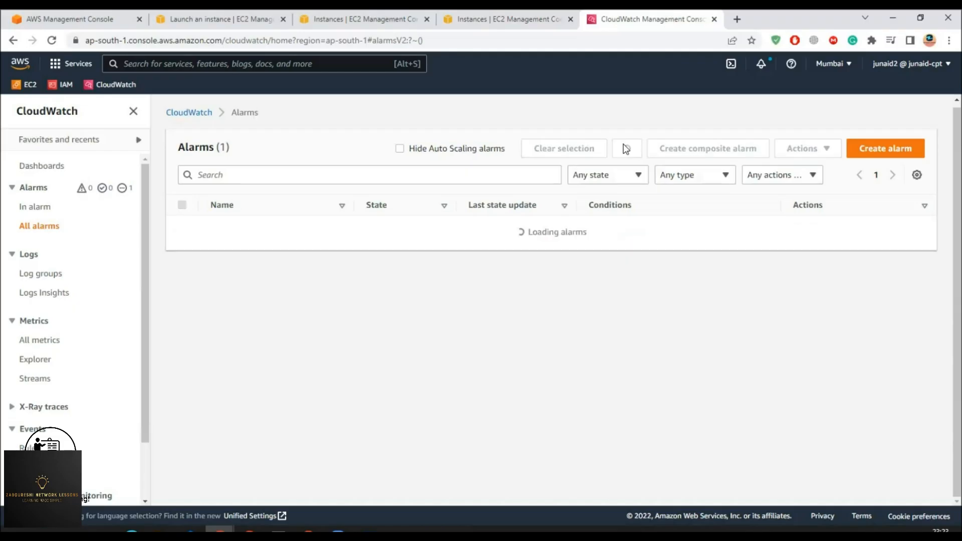
pyautogui.moveTo(616, 222); pyautogui.dragTo(701, 228)
pyautogui.click(622, 157)
pyautogui.click(622, 158)
pyautogui.click(622, 157)
pyautogui.click(28, 208)
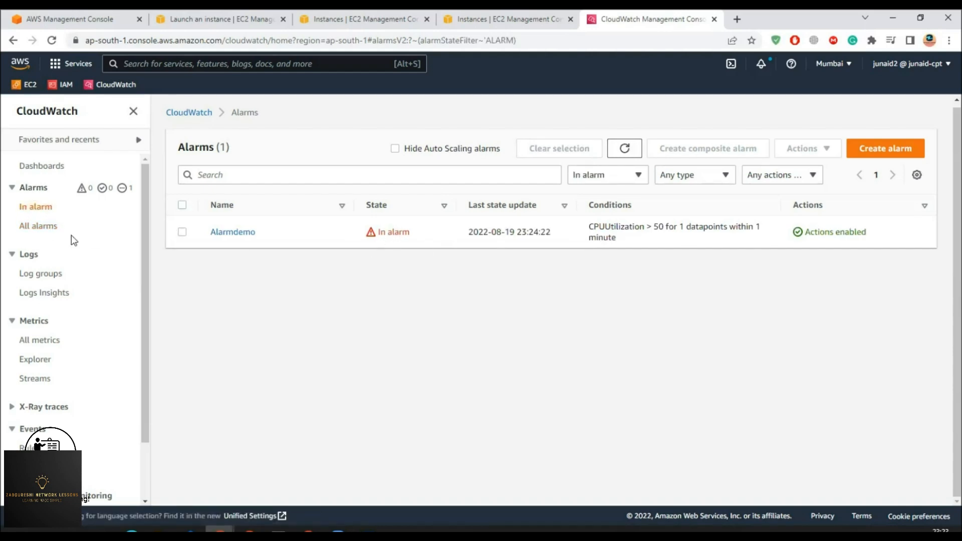
pyautogui.click(220, 234)
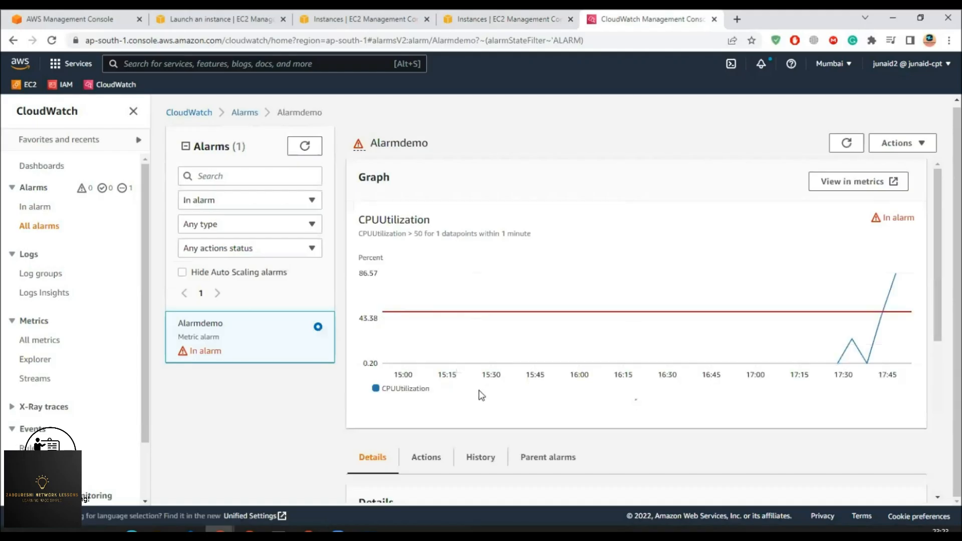
# - Review Alarmdemo's configured actions: the instance termination and the SNS notification
pyautogui.scroll(-1, 509, 391)
pyautogui.click(426, 473)
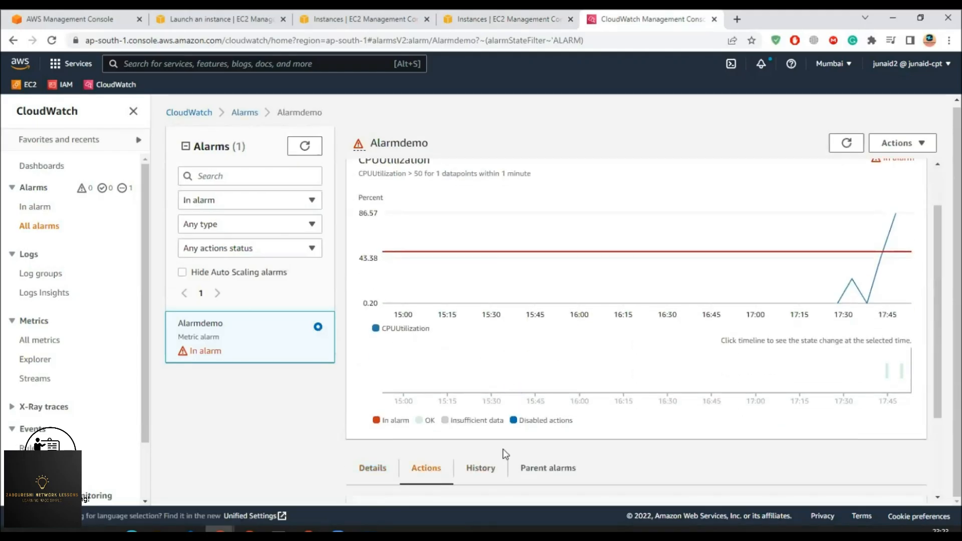
pyautogui.scroll(-2, 508, 454)
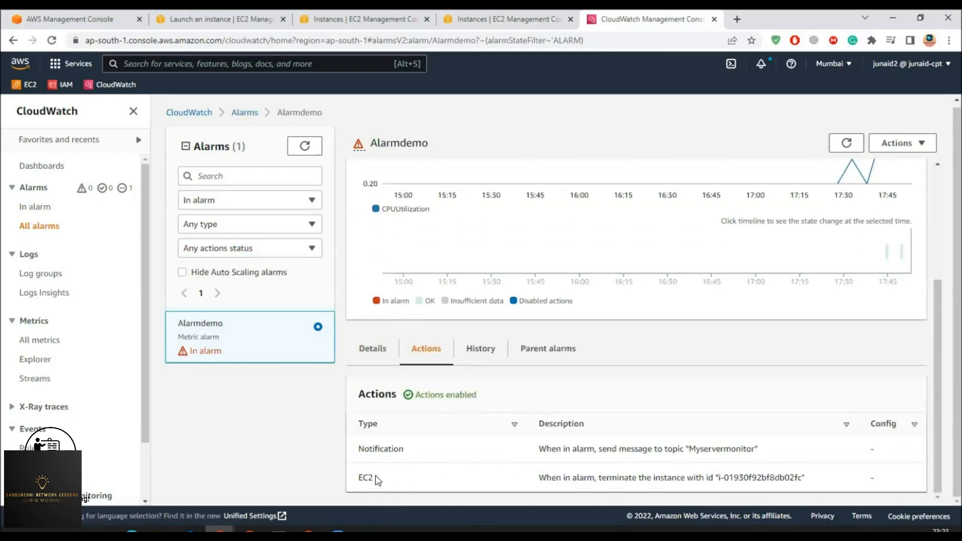
pyautogui.moveTo(546, 478); pyautogui.dragTo(806, 478)
pyautogui.moveTo(556, 449); pyautogui.dragTo(754, 451)
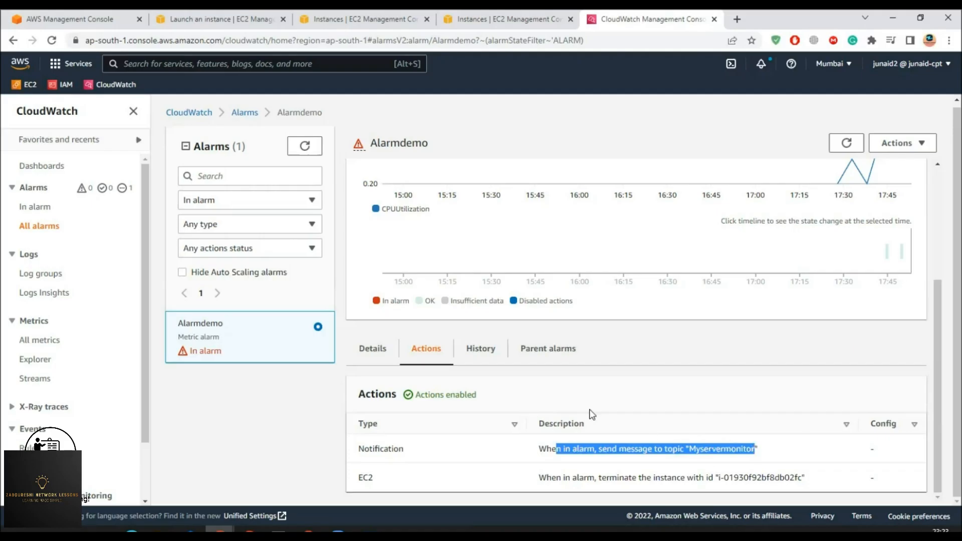
# - Check Alarmdemo's history: the 17:44:22 change to OK, the In alarm transition, and the SNS and terminate actions
pyautogui.click(479, 349)
pyautogui.scroll(-4, 524, 430)
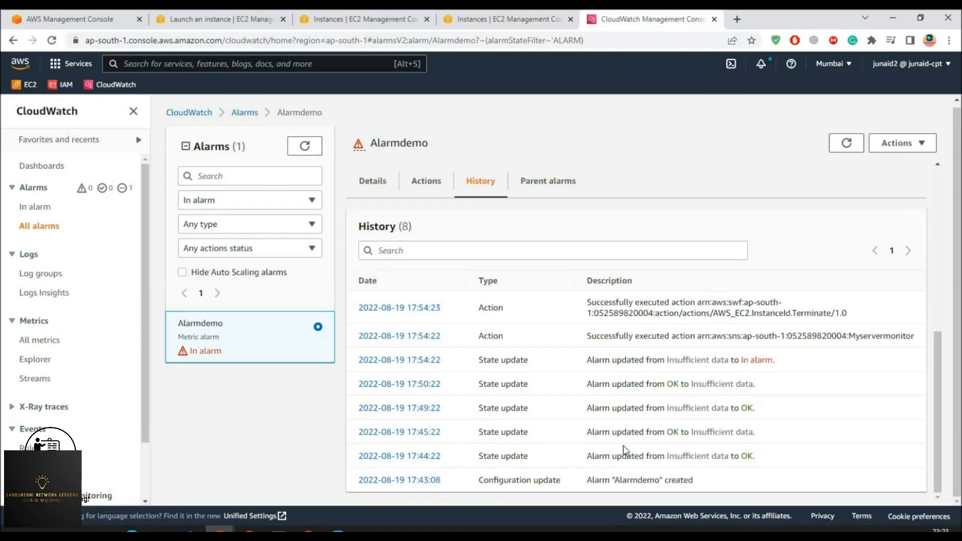
pyautogui.moveTo(592, 458); pyautogui.dragTo(751, 458)
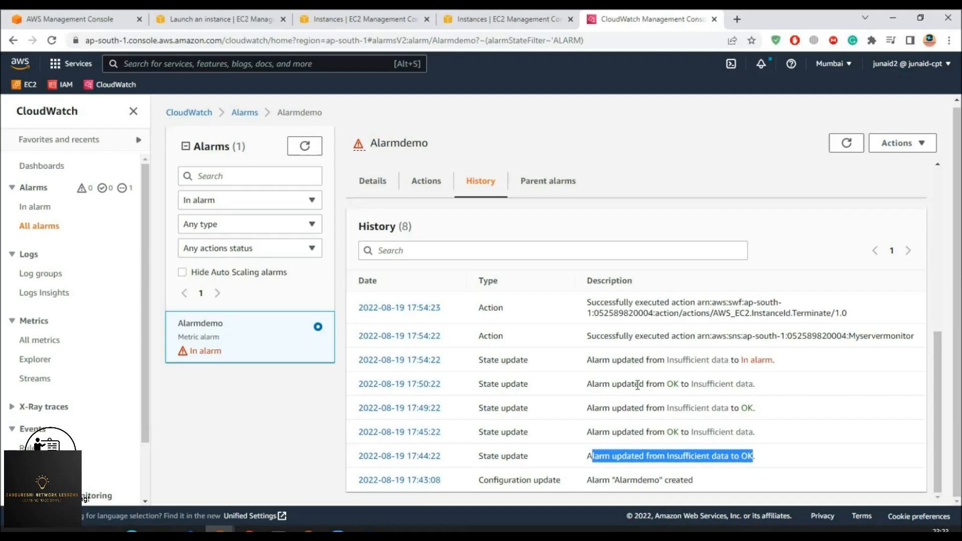
pyautogui.moveTo(599, 359); pyautogui.dragTo(774, 360)
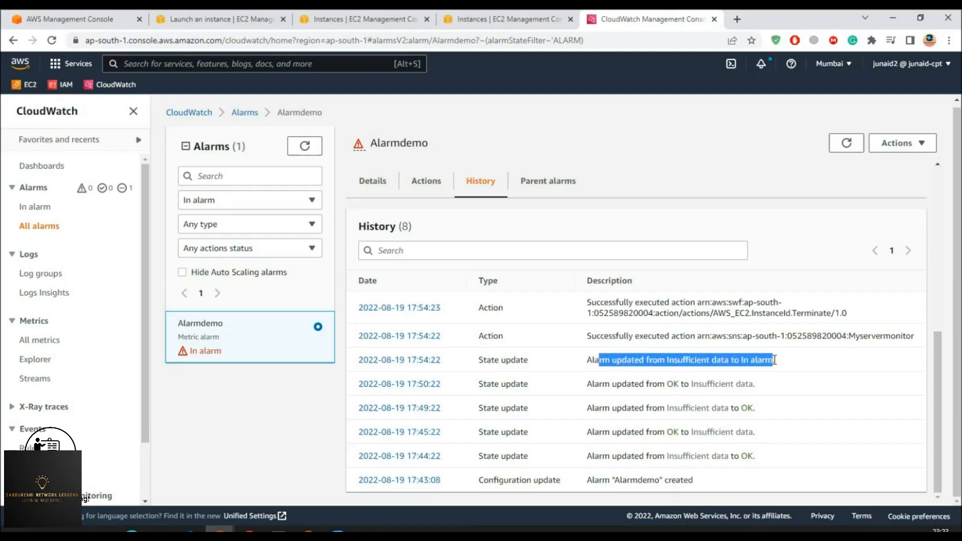
pyautogui.moveTo(620, 336); pyautogui.dragTo(870, 335)
pyautogui.click(680, 336)
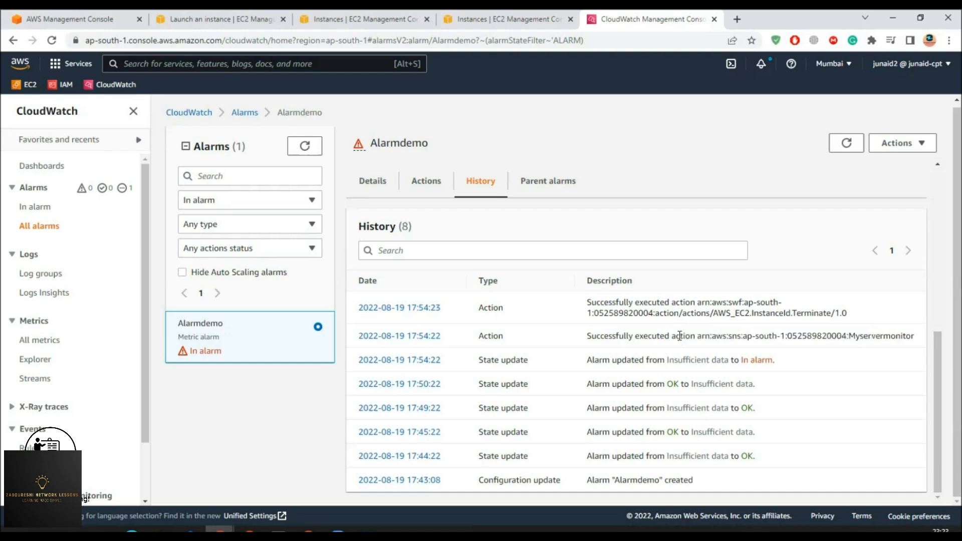
pyautogui.moveTo(655, 336); pyautogui.dragTo(739, 336)
pyautogui.moveTo(630, 305); pyautogui.dragTo(824, 313)
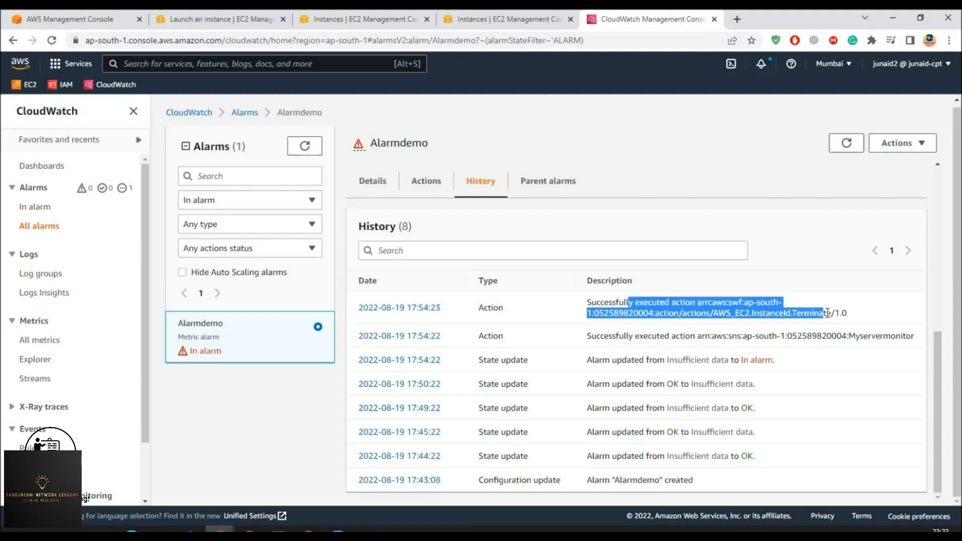
pyautogui.click(471, 19)
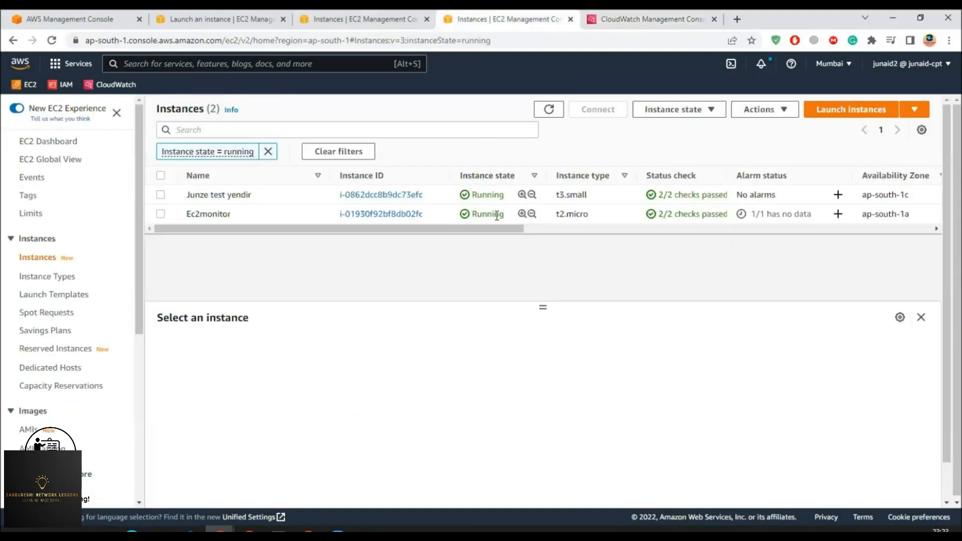
# - Refresh the instances, drop the running-state filter, and confirm Ec2monitor is Terminated
pyautogui.click(549, 110)
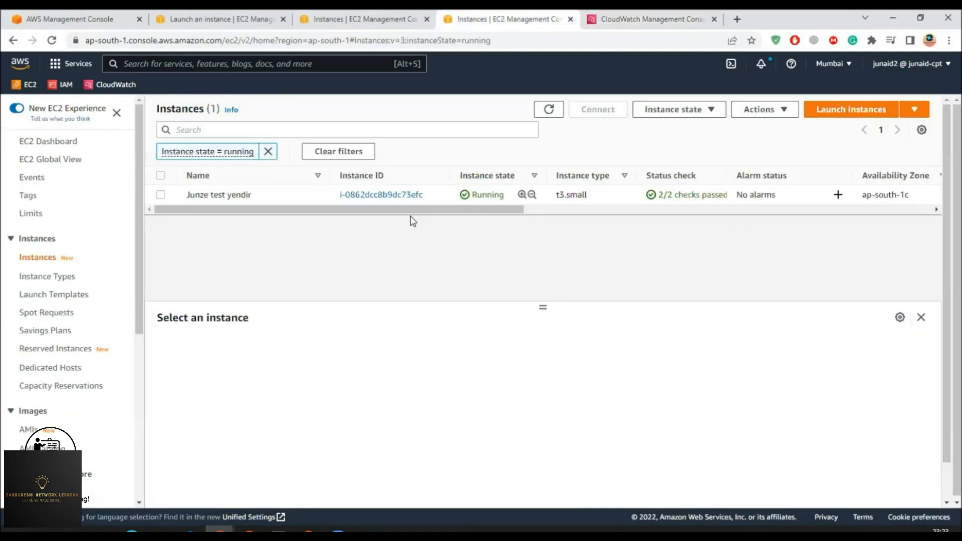
pyautogui.click(268, 152)
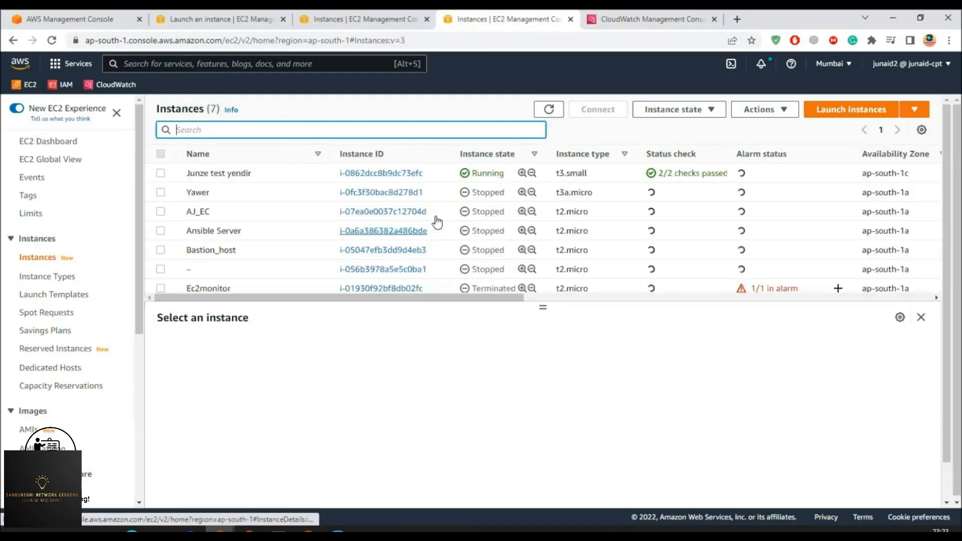
pyautogui.scroll(-1, 222, 299)
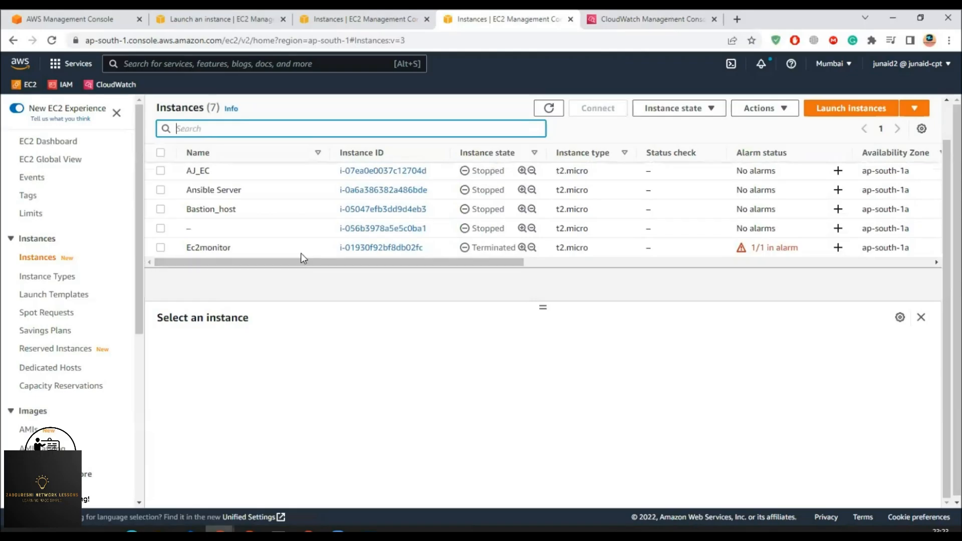
pyautogui.click(280, 250)
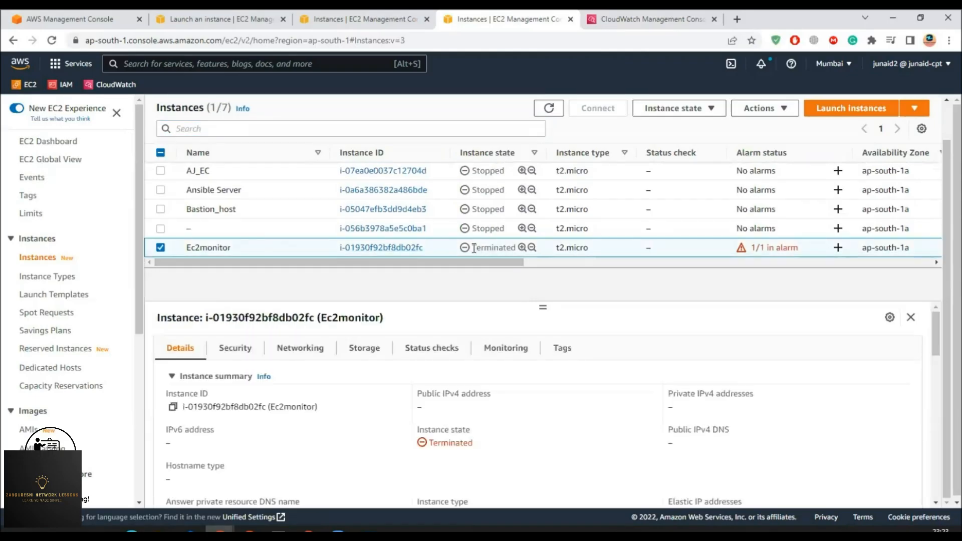
pyautogui.doubleClick(516, 250)
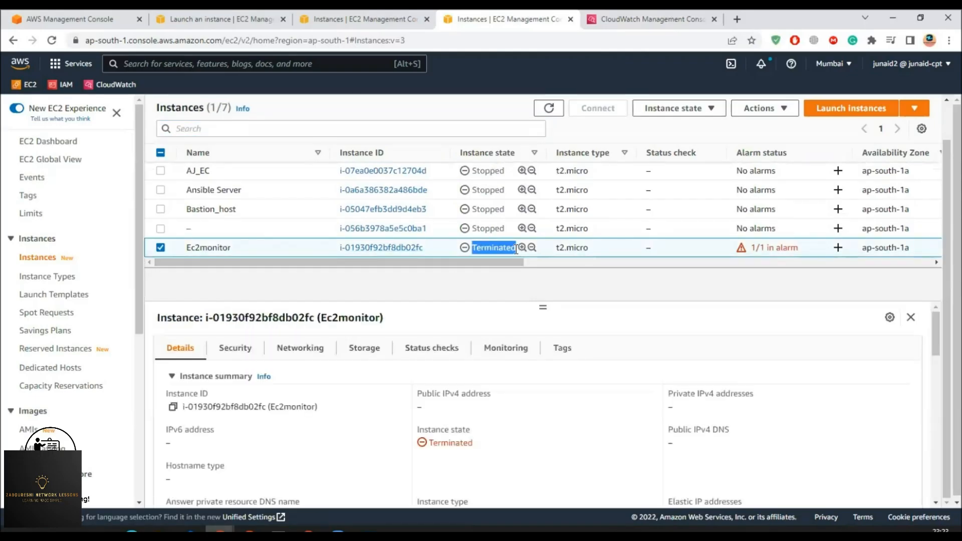
pyautogui.click(621, 19)
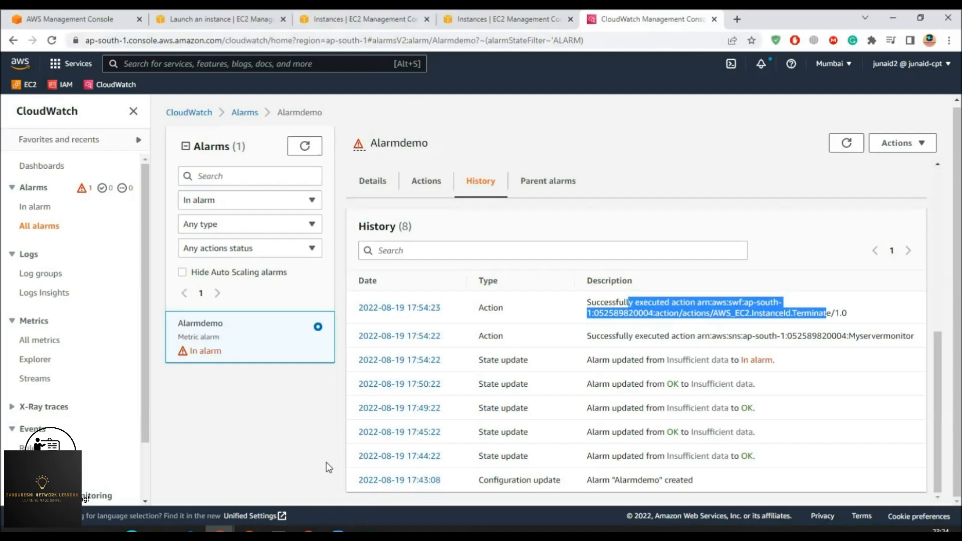
pyautogui.click(308, 530)
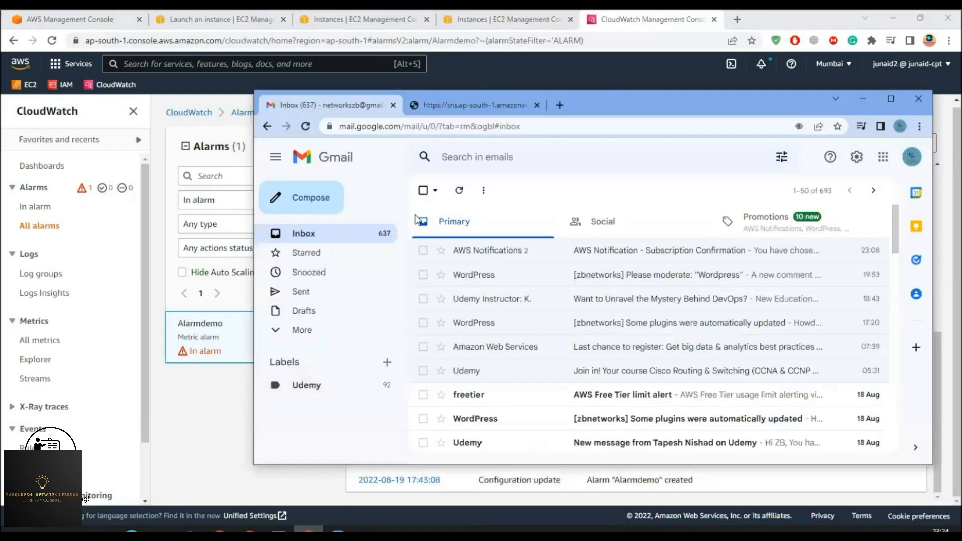
pyautogui.click(459, 196)
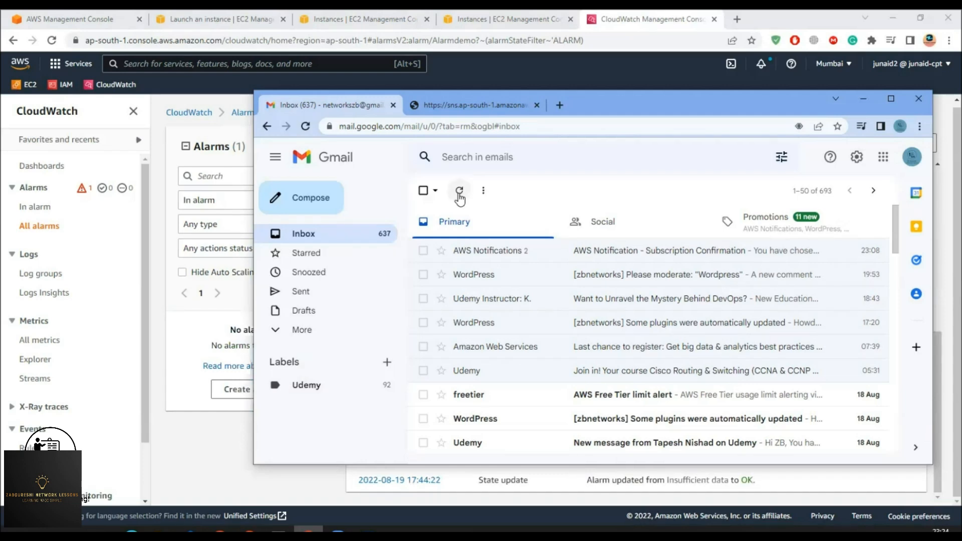
pyautogui.click(481, 253)
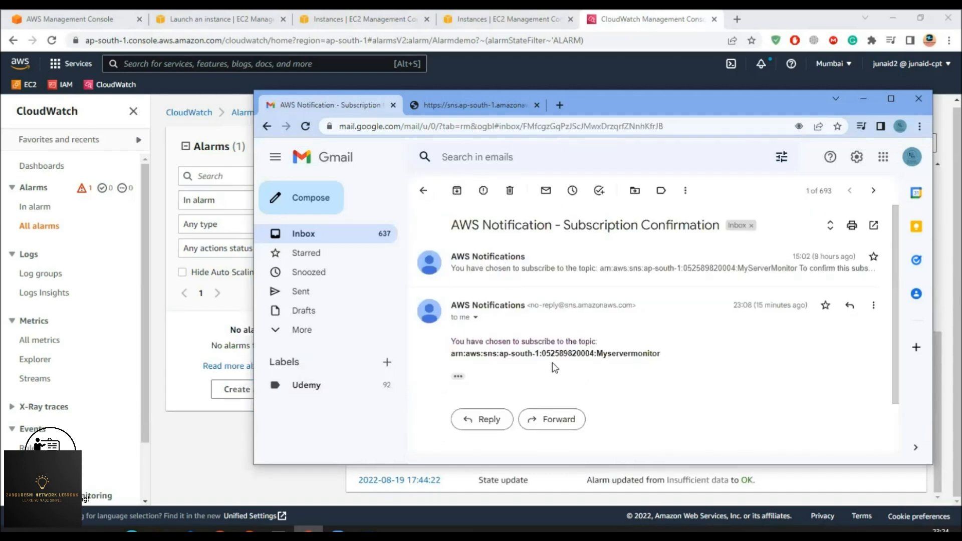
pyautogui.click(866, 99)
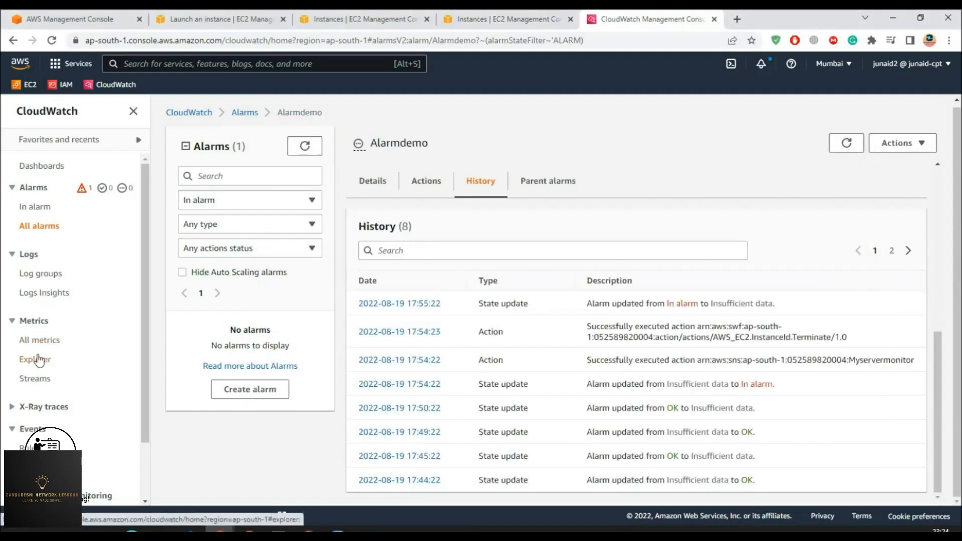
# - Delete the Alarmdemo alarm from the All alarms list through Actions > Delete
pyautogui.click(34, 207)
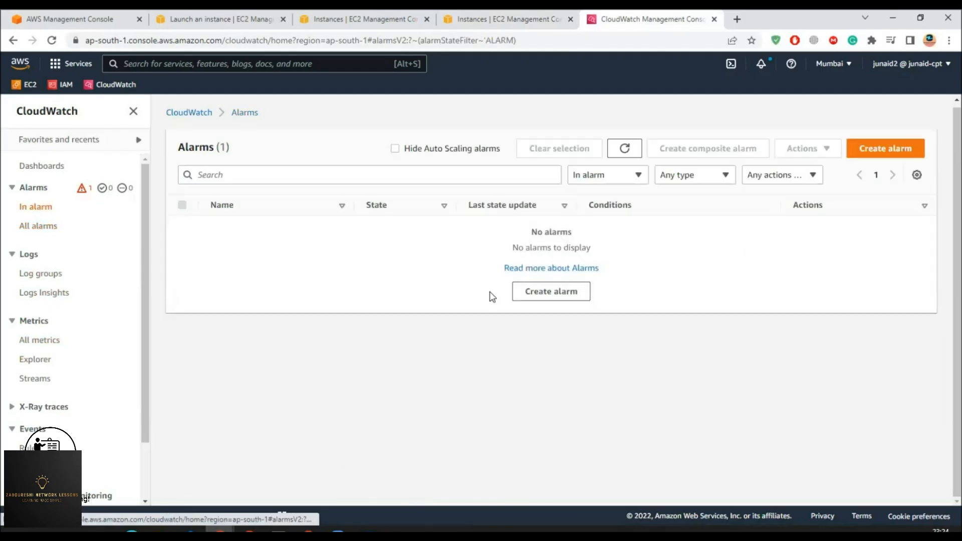
pyautogui.click(617, 156)
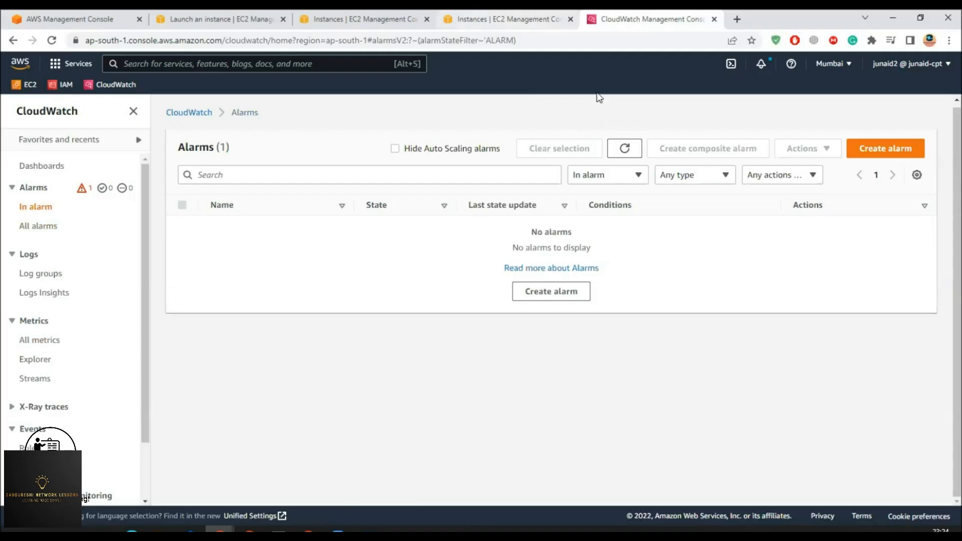
pyautogui.click(38, 227)
pyautogui.click(182, 232)
pyautogui.click(802, 149)
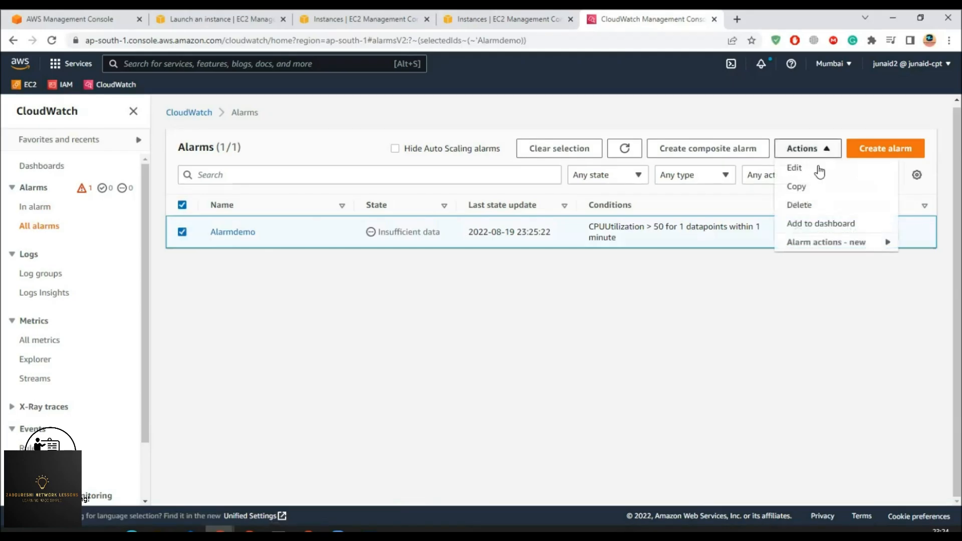
pyautogui.click(805, 206)
pyautogui.click(692, 334)
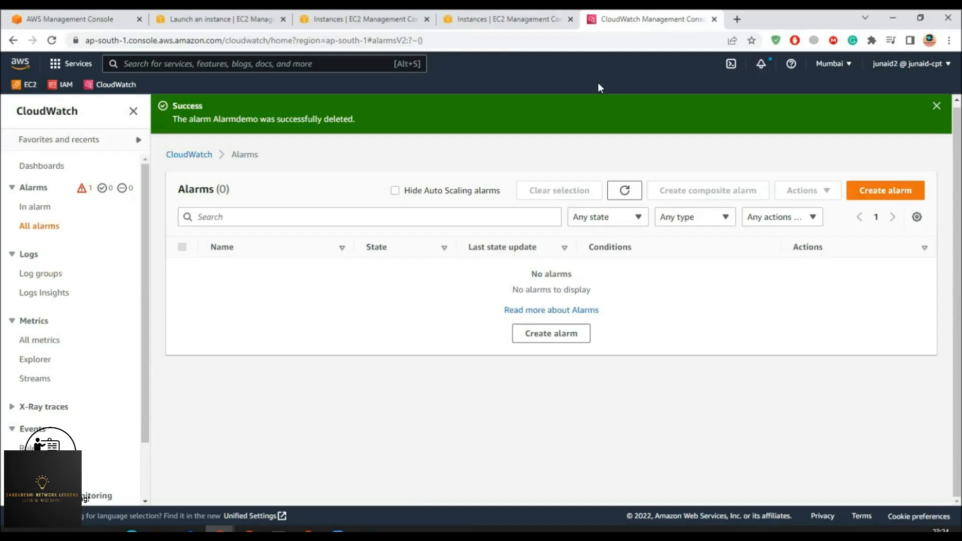
pyautogui.click(216, 62)
pyautogui.write('sns')
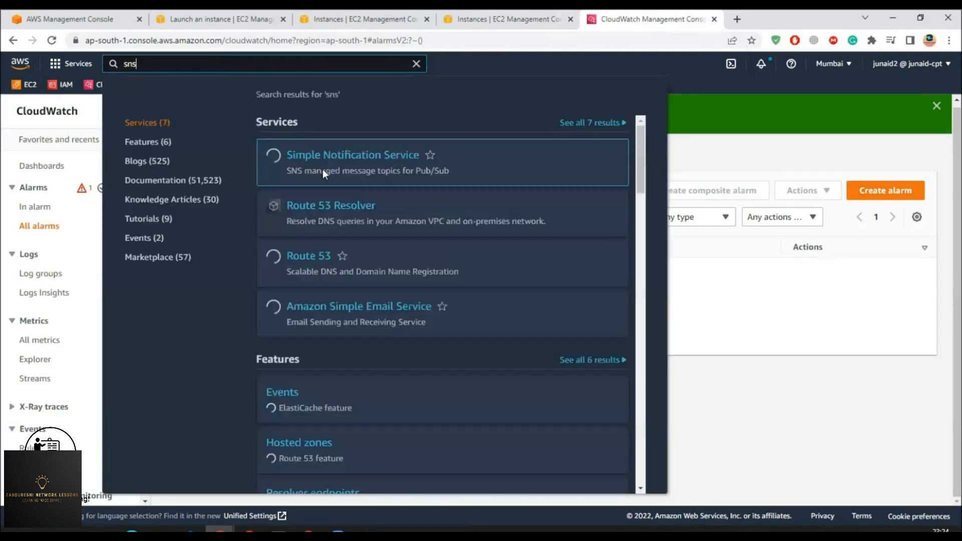
# - Delete the Myservermonitor SNS topic, confirming with the phrase 'delete me'
pyautogui.click(297, 155)
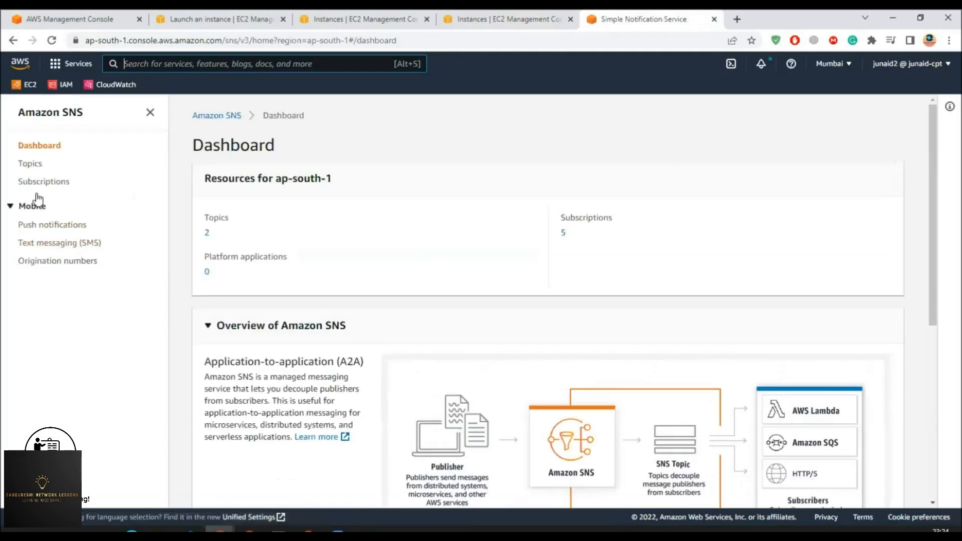
pyautogui.click(35, 164)
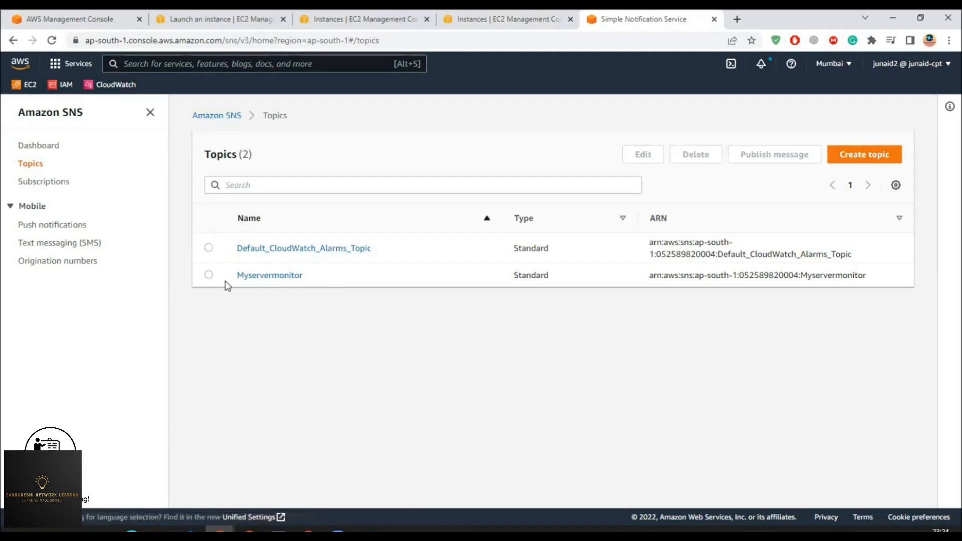
pyautogui.click(297, 280)
pyautogui.click(699, 155)
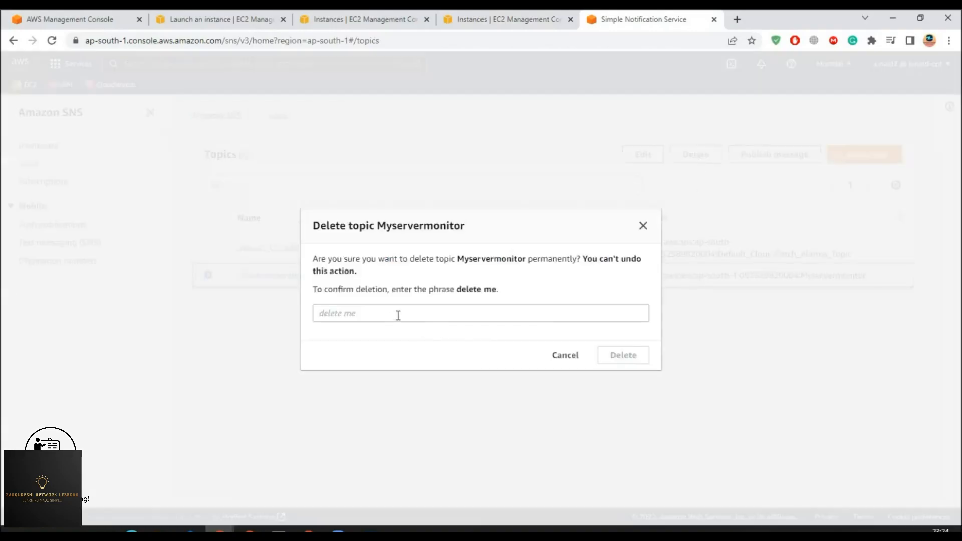
pyautogui.moveTo(486, 286); pyautogui.dragTo(498, 287)
pyautogui.rightClick(498, 289)
pyautogui.click(513, 299)
pyautogui.click(451, 312)
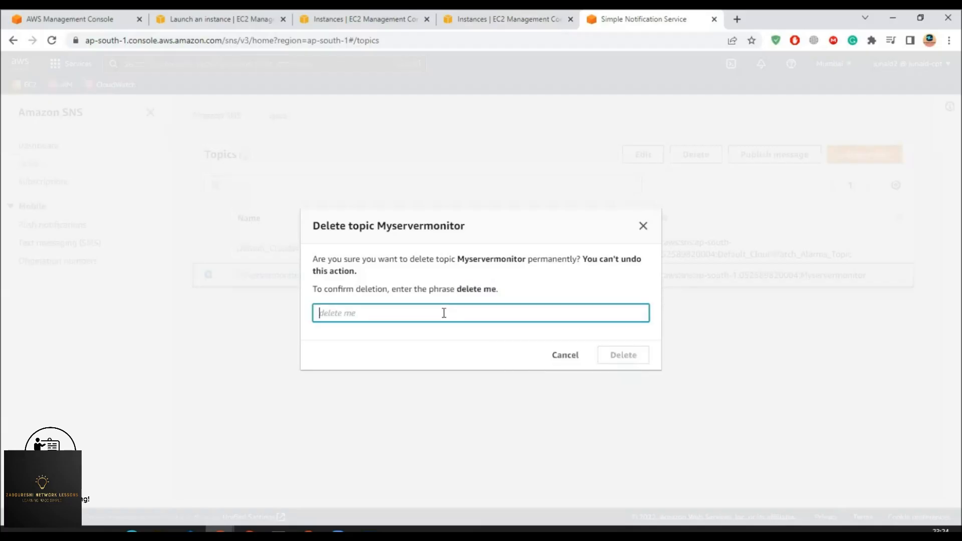
pyautogui.rightClick(447, 313)
pyautogui.click(468, 186)
pyautogui.click(623, 355)
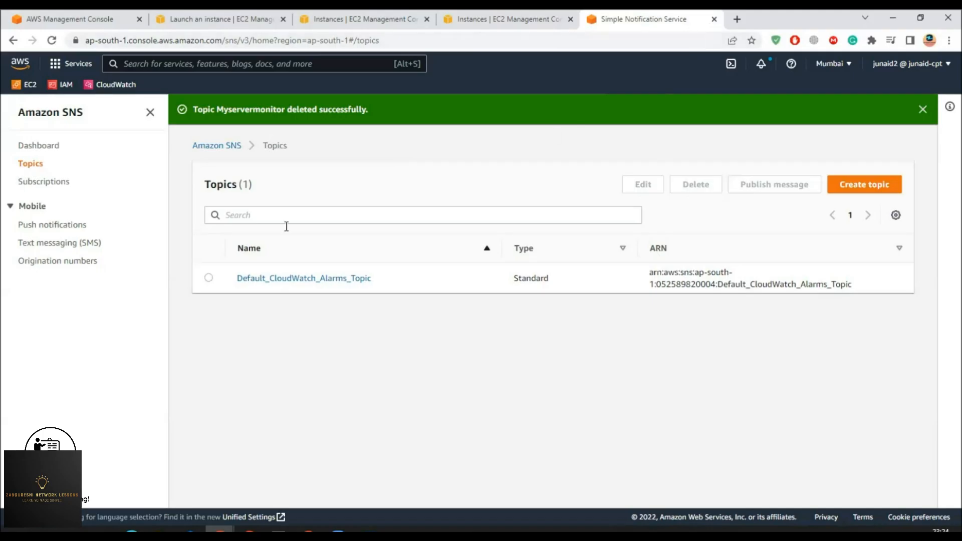
# - Look over the SNS email subscriptions, then return to the Amazon SNS home page
pyautogui.click(48, 181)
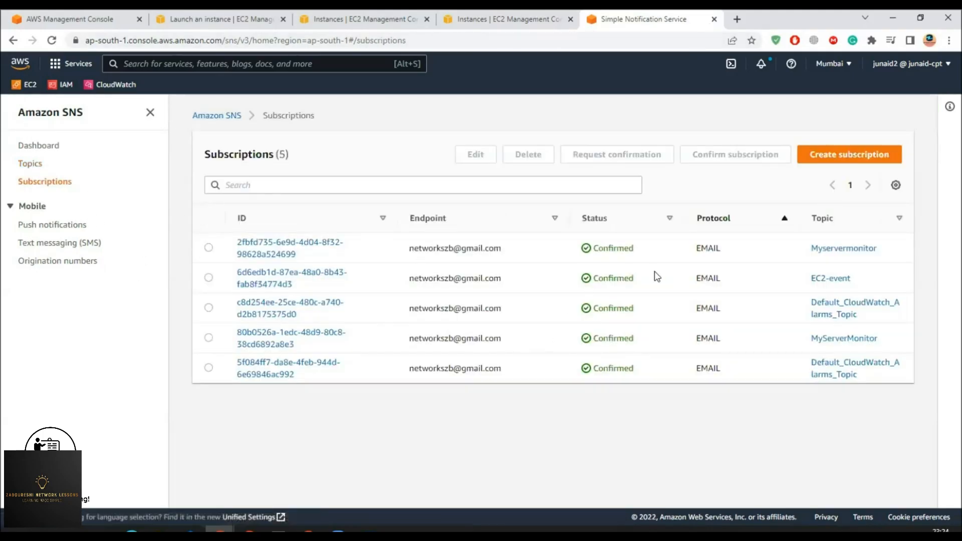
pyautogui.click(209, 248)
pyautogui.click(208, 277)
pyautogui.click(209, 308)
pyautogui.click(208, 338)
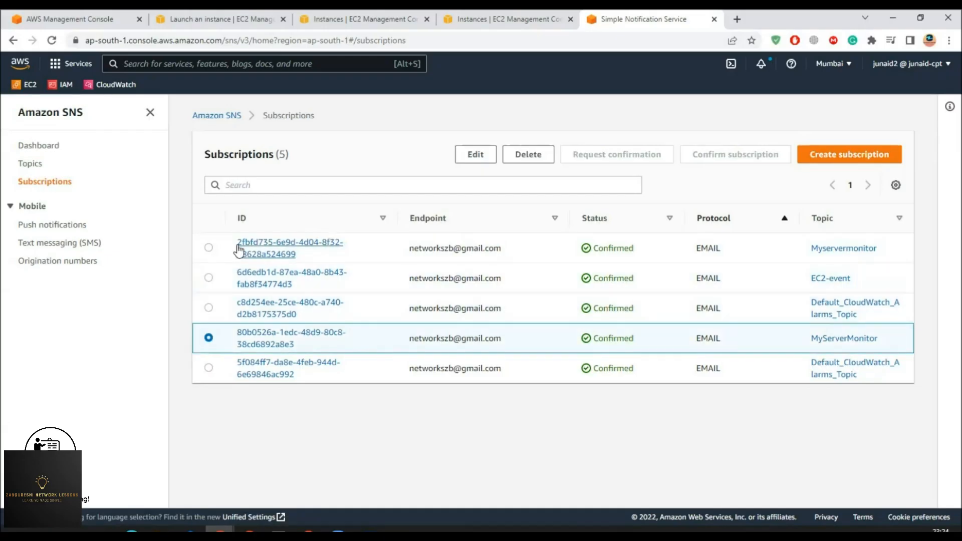
pyautogui.click(208, 248)
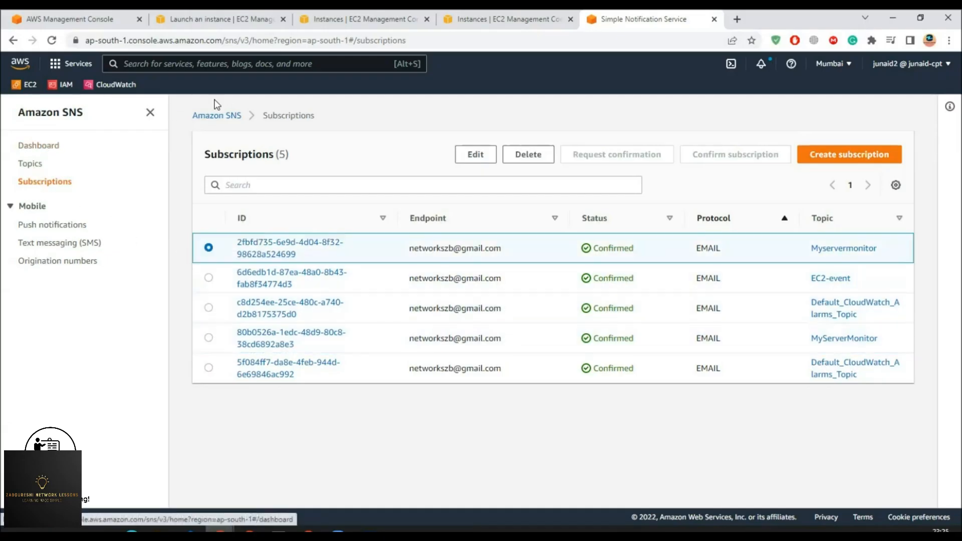
pyautogui.click(216, 115)
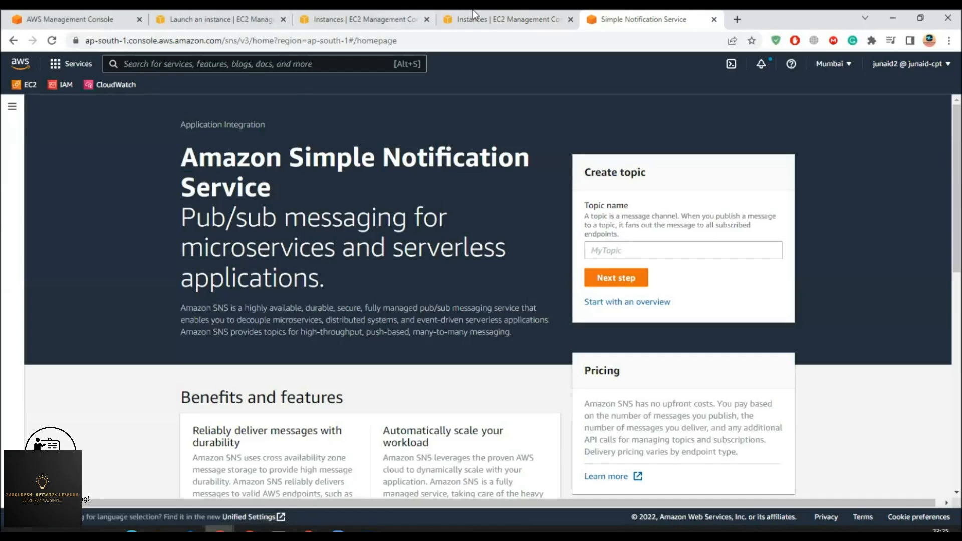
# - Refresh the EC2 instances list so Ec2monitor shows as Terminated
pyautogui.click(411, 15)
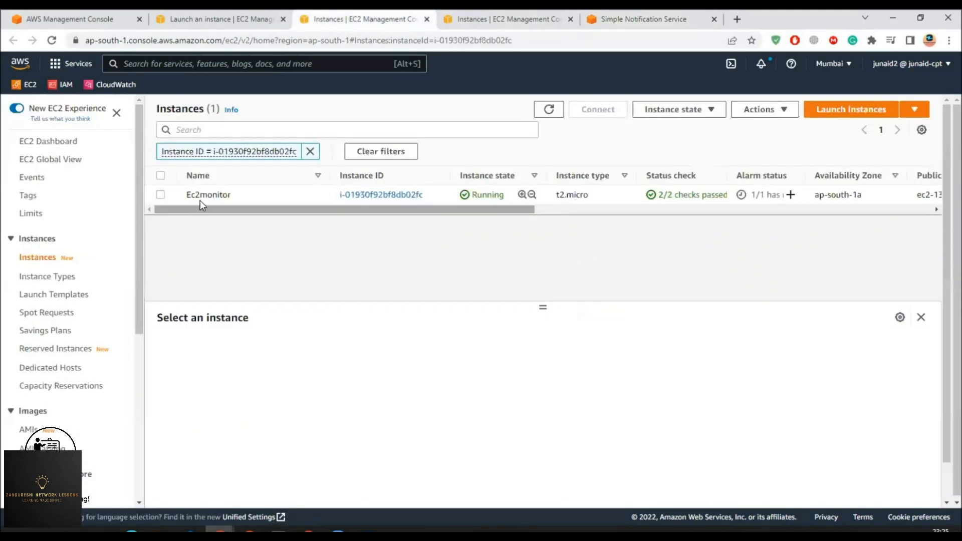
pyautogui.click(550, 108)
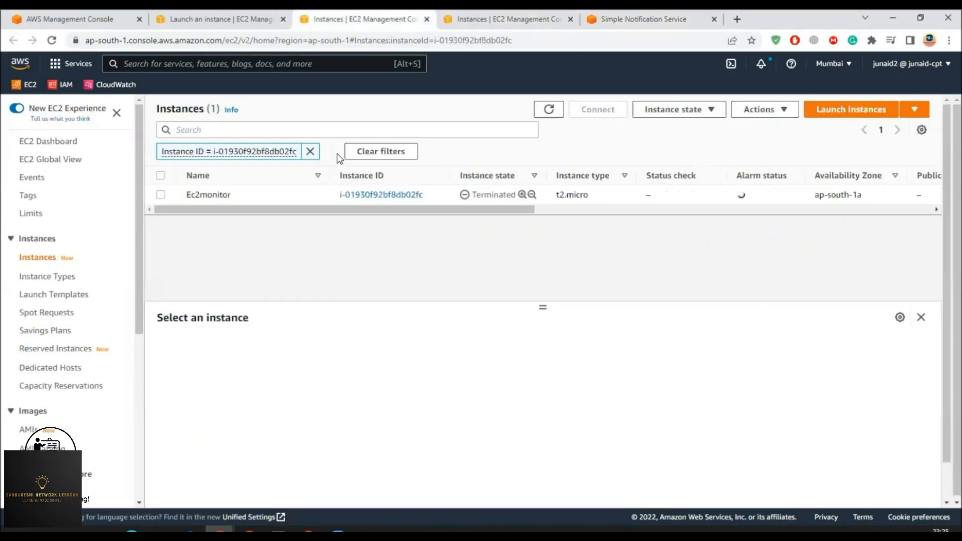